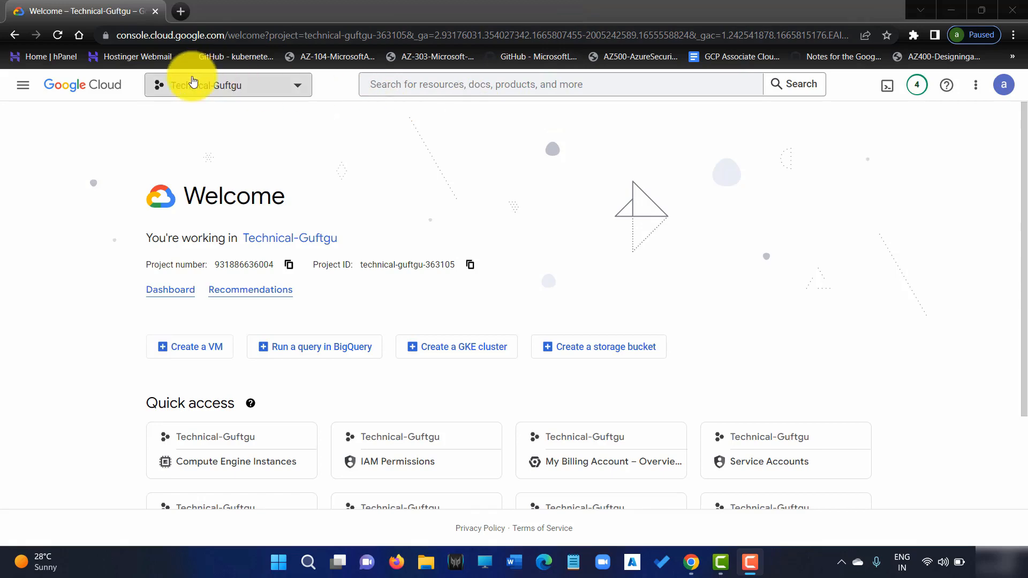
From Compute Engine > VM instances, start a new instance named private-vm.
{"action": "left_click", "coordinate": [22, 85]}
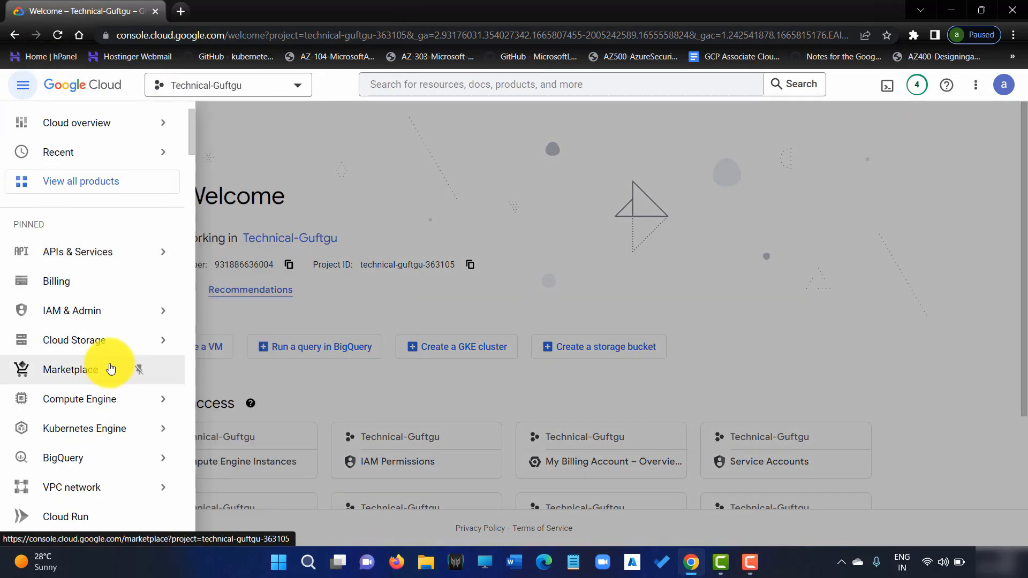
{"action": "mouse_move", "coordinate": [96, 405]}
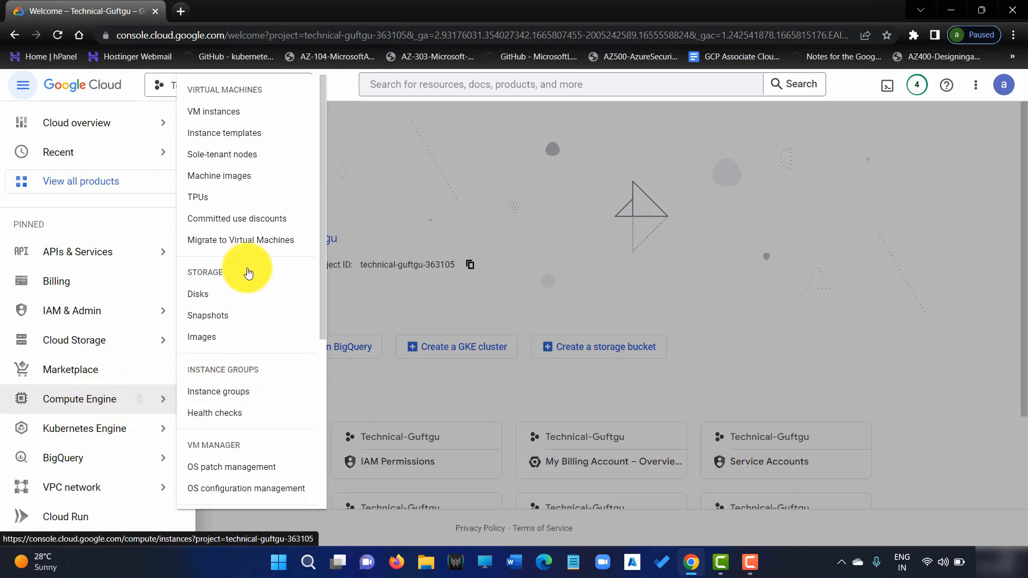
{"action": "left_click", "coordinate": [236, 116]}
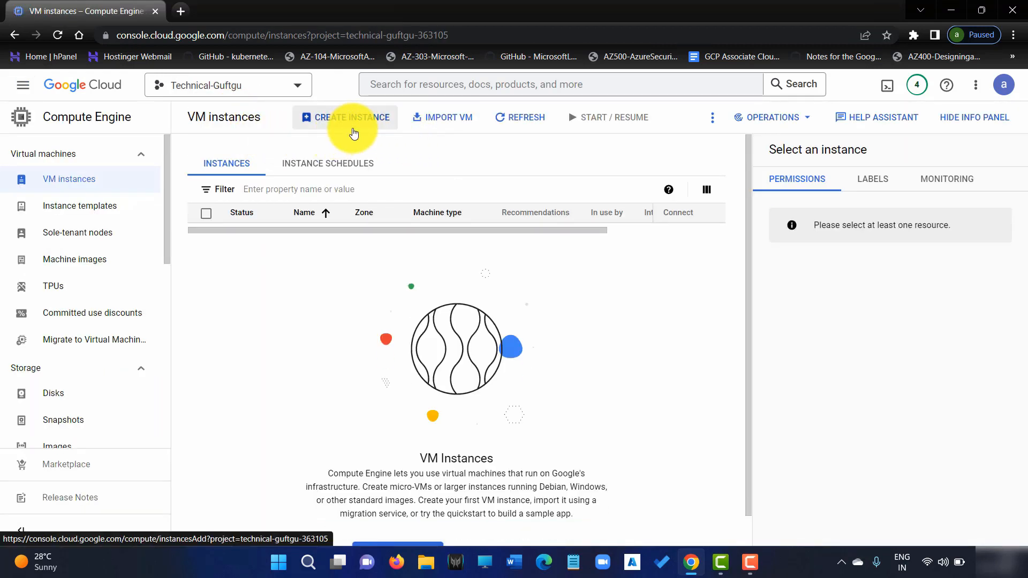
{"action": "left_click", "coordinate": [357, 125]}
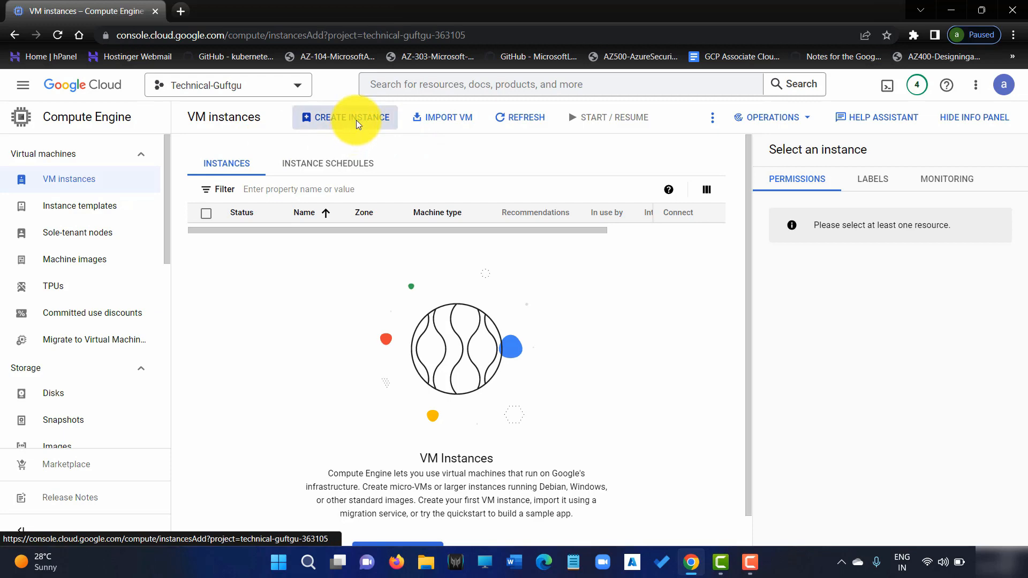
{"action": "left_click", "coordinate": [362, 167]}
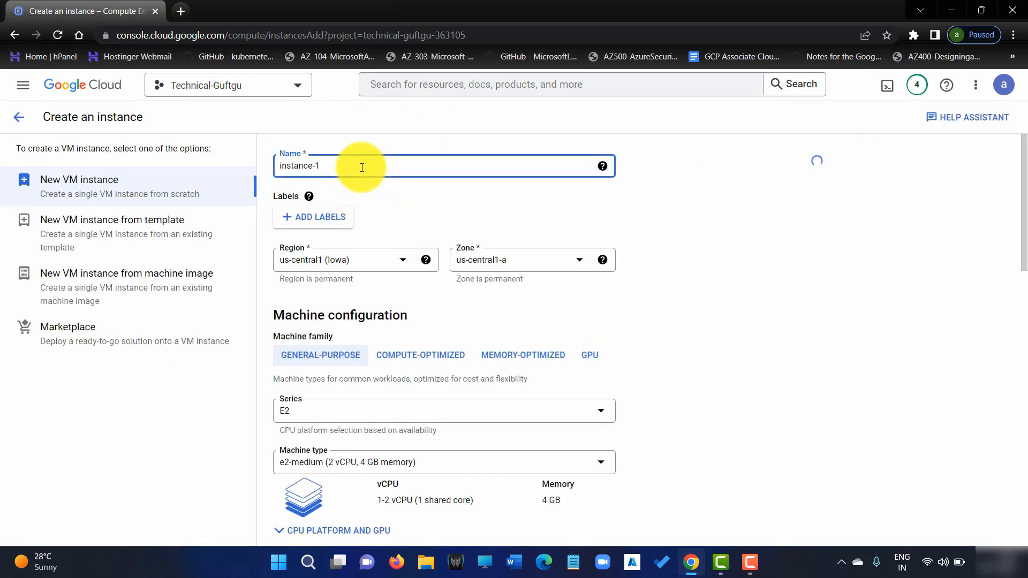
{"action": "type", "text": "privat"}
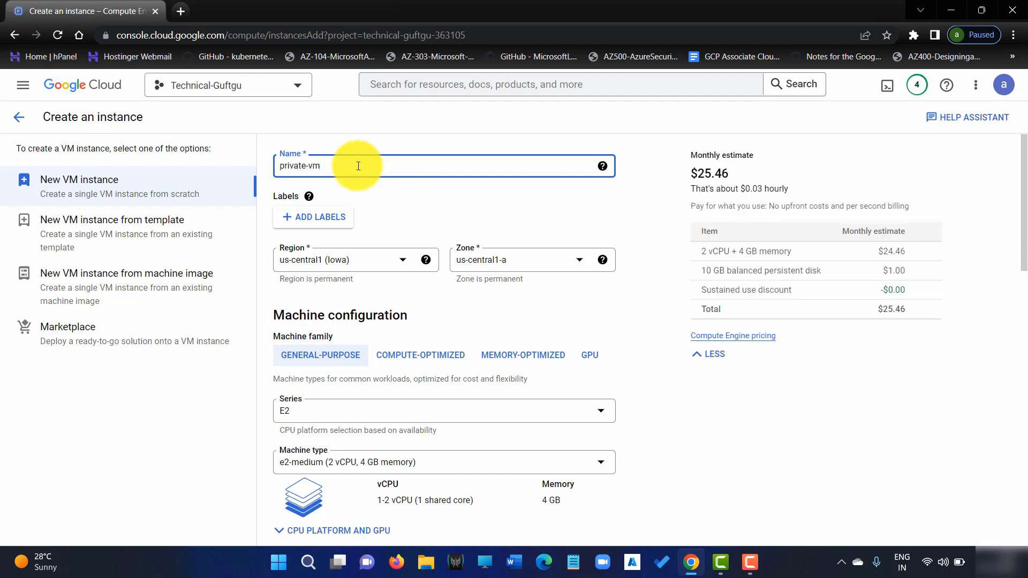
{"action": "type", "text": "e-vm"}
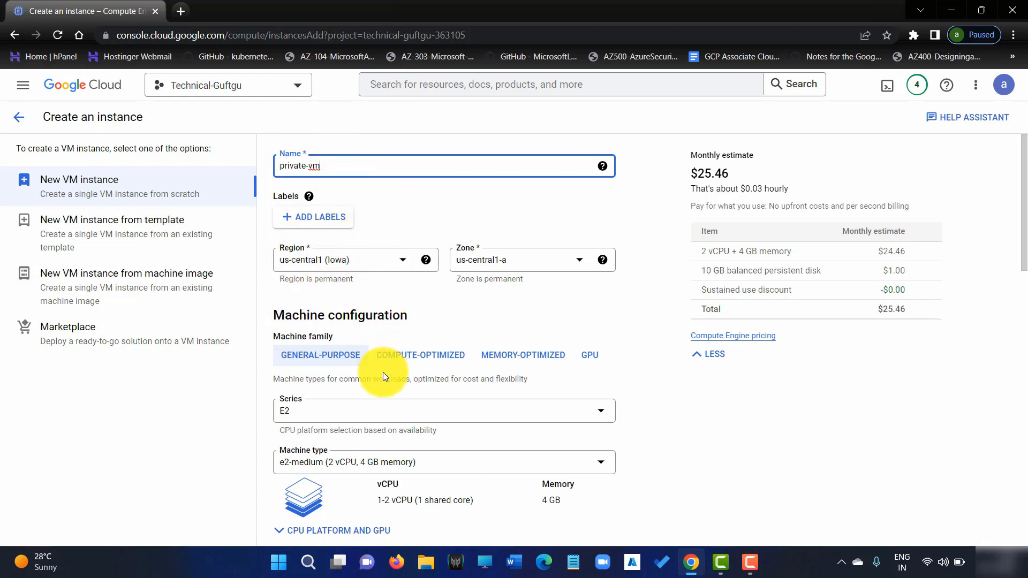
{"action": "scroll", "coordinate": [357, 223], "scroll_direction": "down", "scroll_amount": 3}
Choose the N1 series in the VM's machine configuration.
{"action": "left_click", "coordinate": [346, 211]}
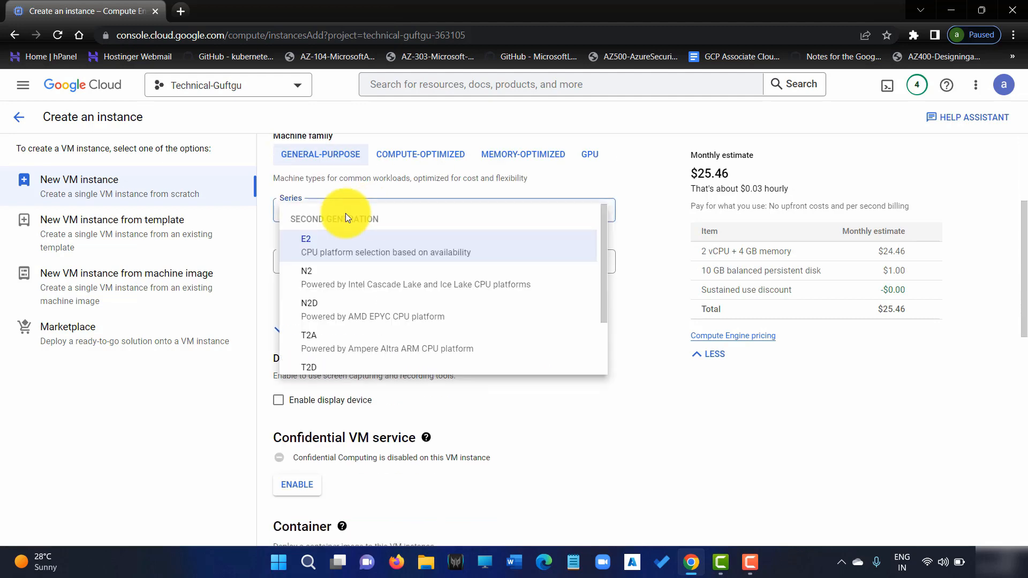
{"action": "scroll", "coordinate": [352, 362], "scroll_direction": "down", "scroll_amount": 2}
{"action": "left_click", "coordinate": [336, 350]}
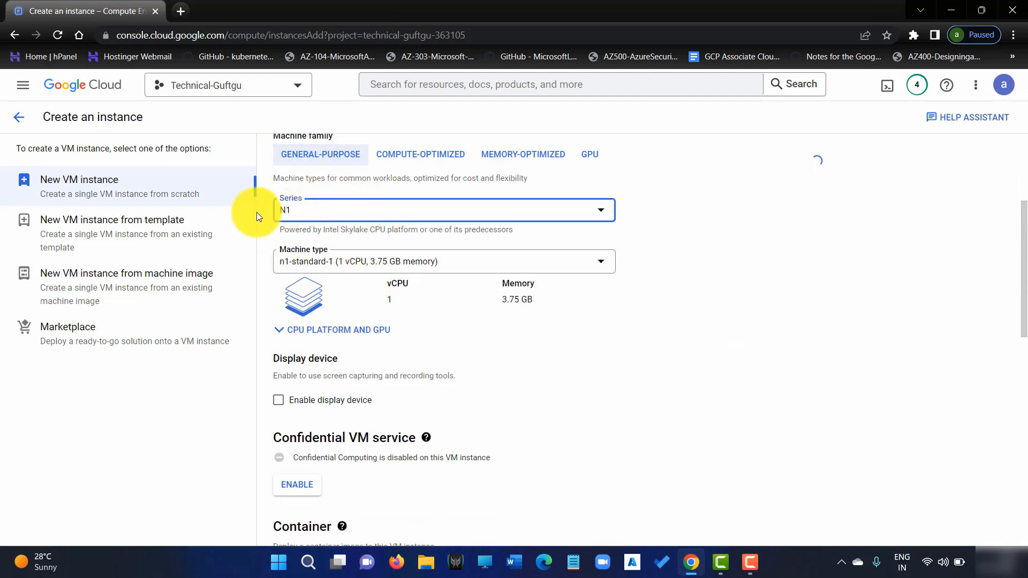
{"action": "scroll", "coordinate": [589, 244], "scroll_direction": "up", "scroll_amount": 2}
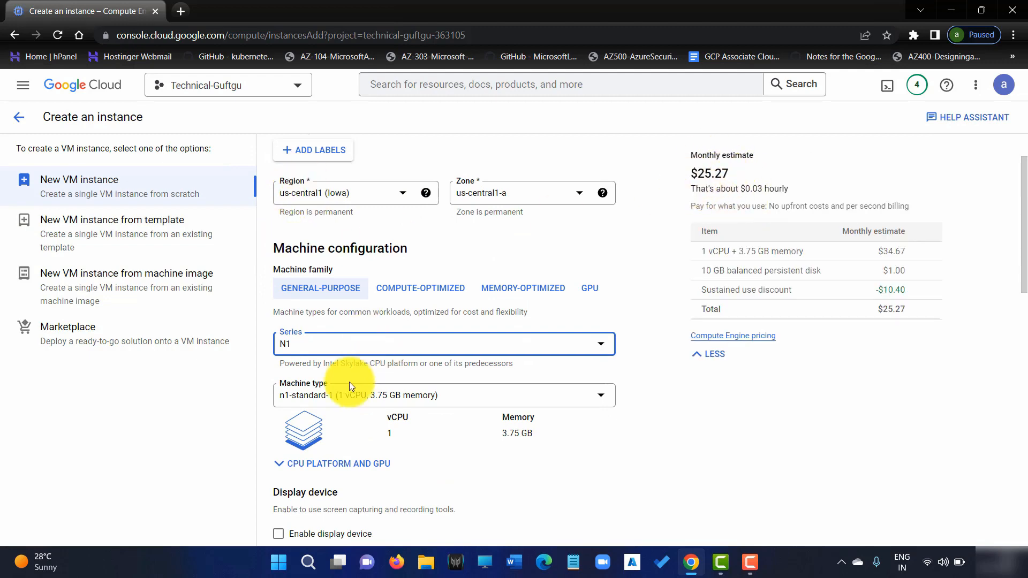
Review the boot disk settings, checking its image name and 10 GB size.
{"action": "scroll", "coordinate": [380, 361], "scroll_direction": "down", "scroll_amount": 1}
{"action": "scroll", "coordinate": [381, 361], "scroll_direction": "down", "scroll_amount": 2}
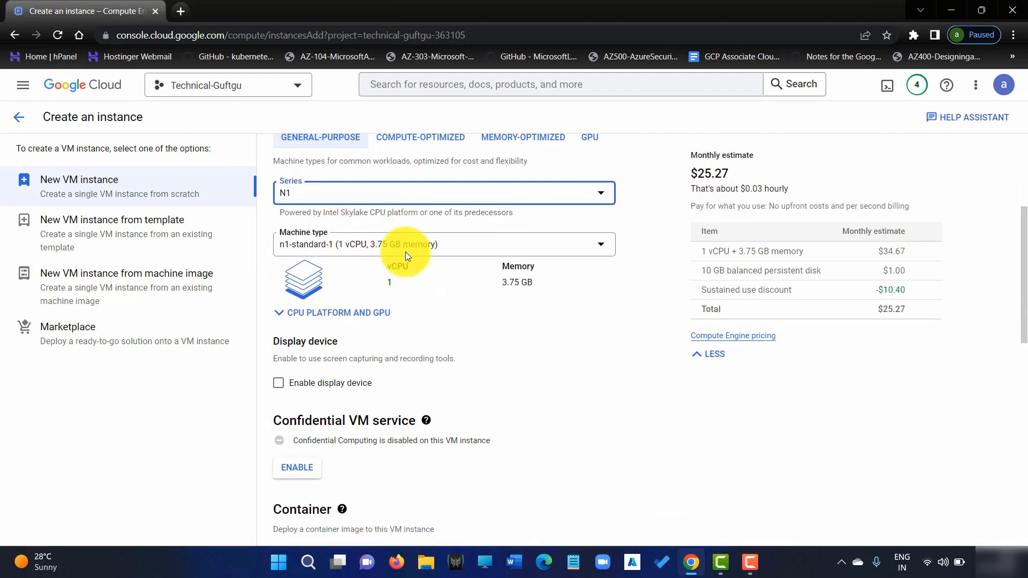
{"action": "scroll", "coordinate": [406, 251], "scroll_direction": "down", "scroll_amount": 3}
{"action": "scroll", "coordinate": [401, 280], "scroll_direction": "down", "scroll_amount": 2}
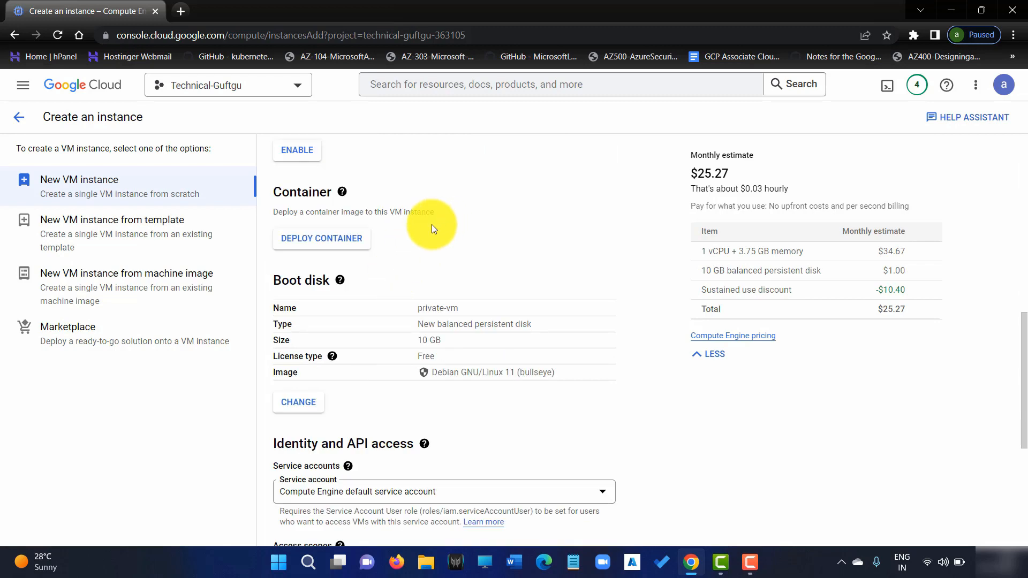
{"action": "scroll", "coordinate": [398, 209], "scroll_direction": "up", "scroll_amount": 2}
{"action": "scroll", "coordinate": [370, 251], "scroll_direction": "up", "scroll_amount": 8}
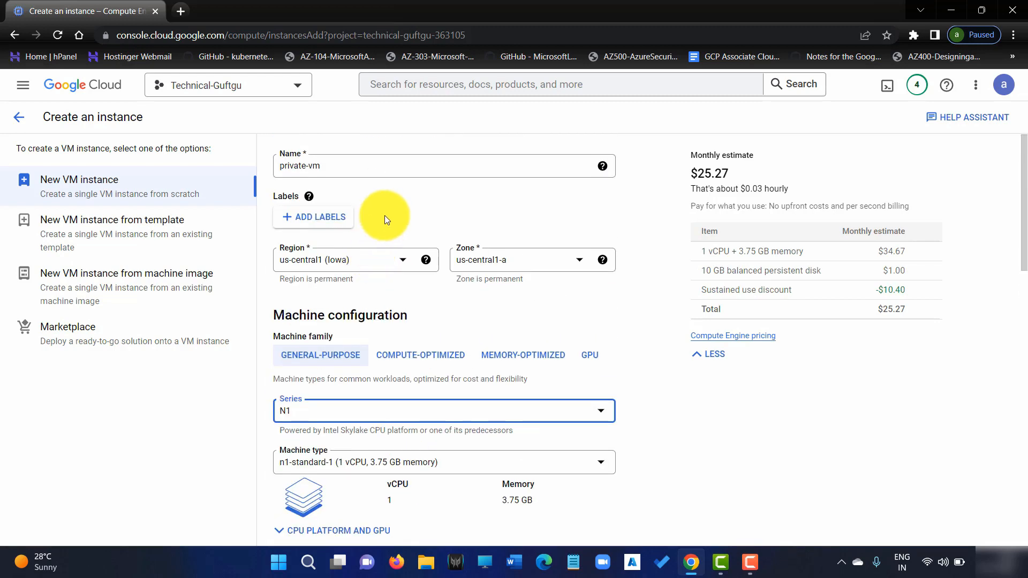
{"action": "scroll", "coordinate": [384, 215], "scroll_direction": "down", "scroll_amount": 6}
{"action": "scroll", "coordinate": [406, 320], "scroll_direction": "down", "scroll_amount": 5}
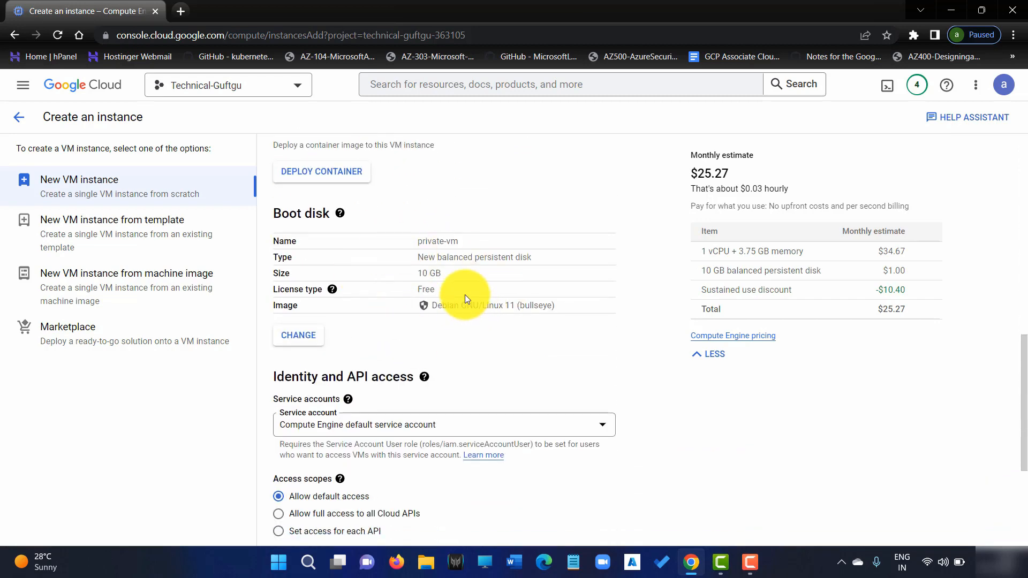
{"action": "left_click_drag", "start_coordinate": [438, 306], "coordinate": [493, 304]}
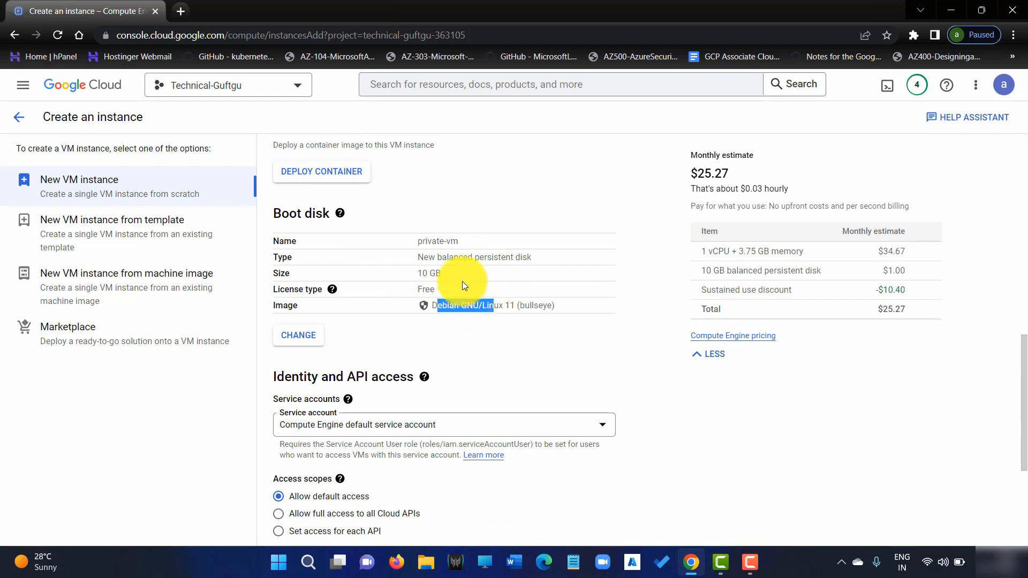
{"action": "left_click_drag", "start_coordinate": [444, 275], "coordinate": [397, 272]}
Expand the Advanced options section of the instance form.
{"action": "scroll", "coordinate": [407, 337], "scroll_direction": "down", "scroll_amount": 1}
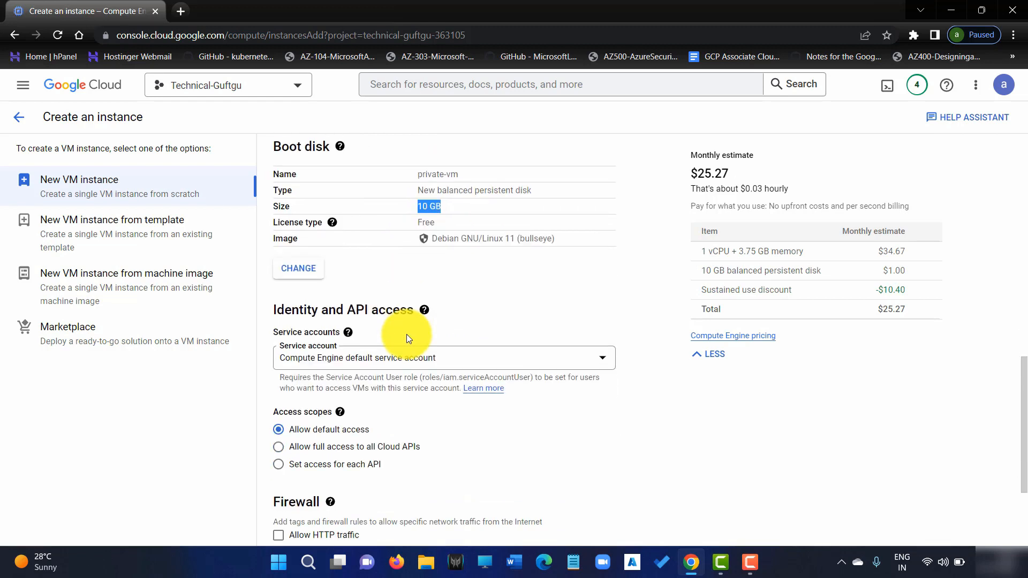
{"action": "scroll", "coordinate": [513, 345], "scroll_direction": "down", "scroll_amount": 1}
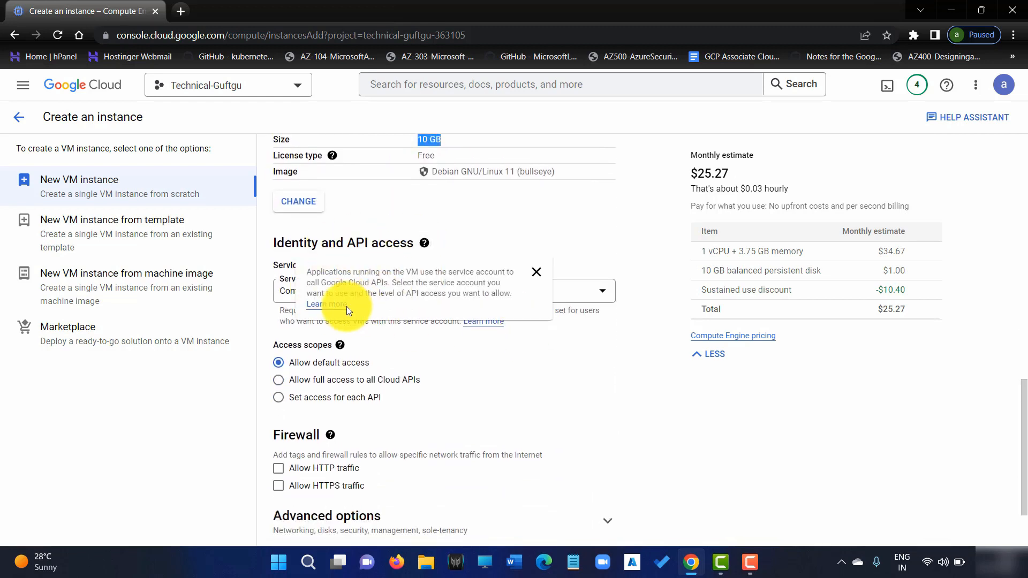
{"action": "scroll", "coordinate": [399, 387], "scroll_direction": "down", "scroll_amount": 1}
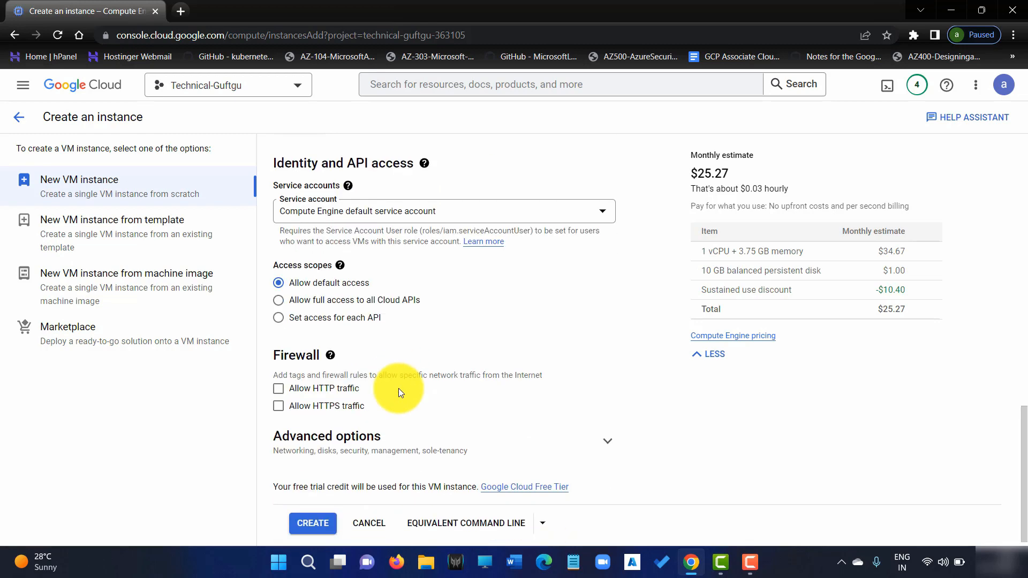
{"action": "left_click", "coordinate": [363, 428]}
Expand Networking and open the default network interface for editing.
{"action": "scroll", "coordinate": [428, 428], "scroll_direction": "down", "scroll_amount": 3}
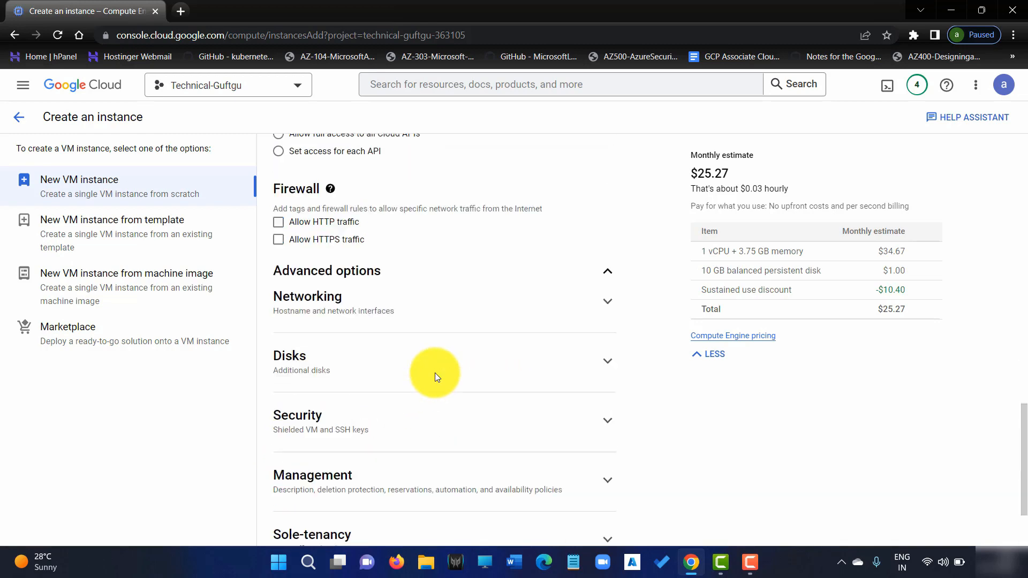
{"action": "left_click", "coordinate": [413, 260]}
{"action": "scroll", "coordinate": [395, 356], "scroll_direction": "down", "scroll_amount": 2}
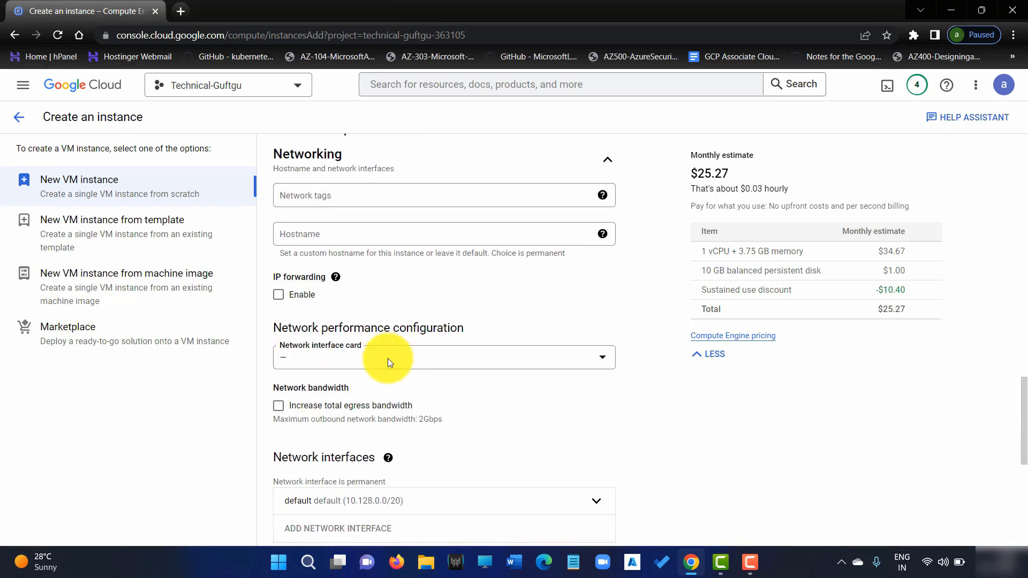
{"action": "scroll", "coordinate": [348, 385], "scroll_direction": "down", "scroll_amount": 4}
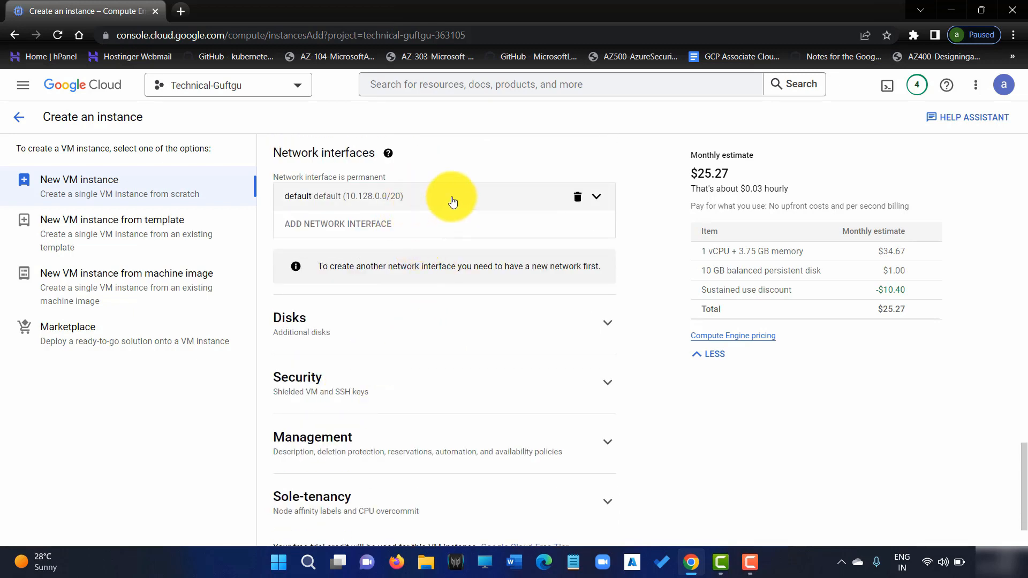
{"action": "left_click", "coordinate": [452, 202]}
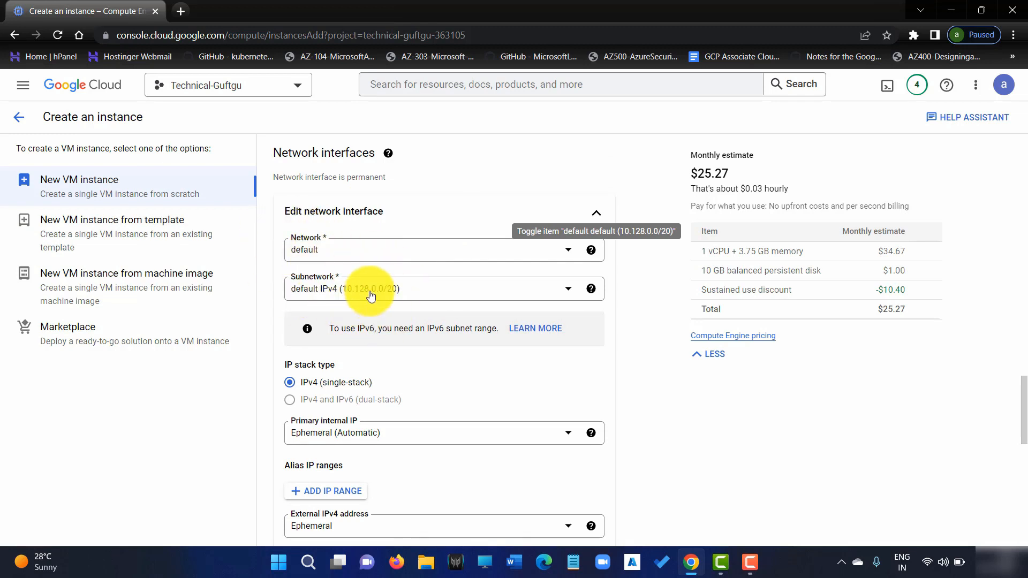
Keep an ephemeral automatic internal IP, set External IPv4 address to None, and confirm.
{"action": "scroll", "coordinate": [340, 352], "scroll_direction": "down", "scroll_amount": 2}
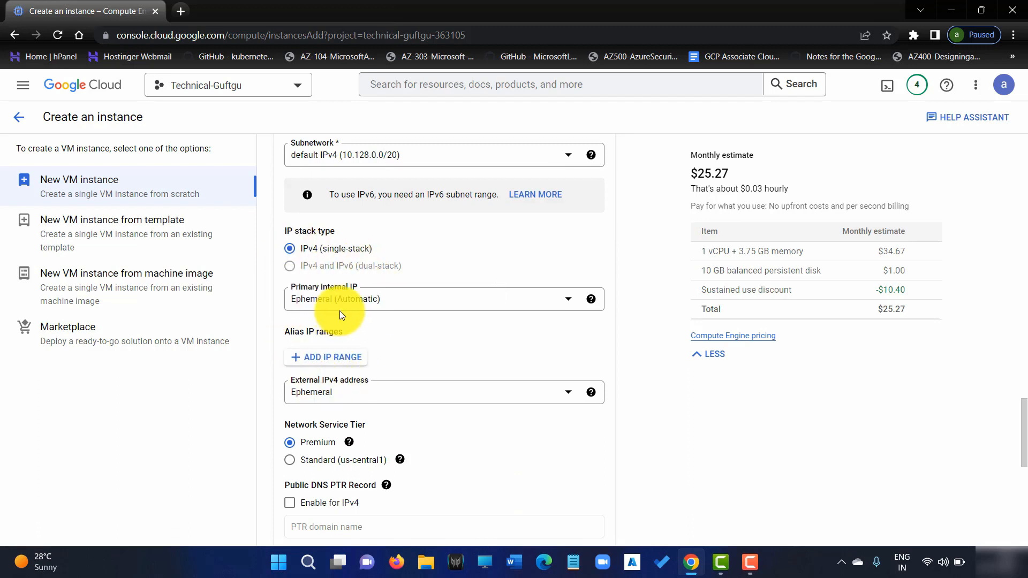
{"action": "left_click", "coordinate": [367, 301]}
{"action": "left_click", "coordinate": [367, 351]}
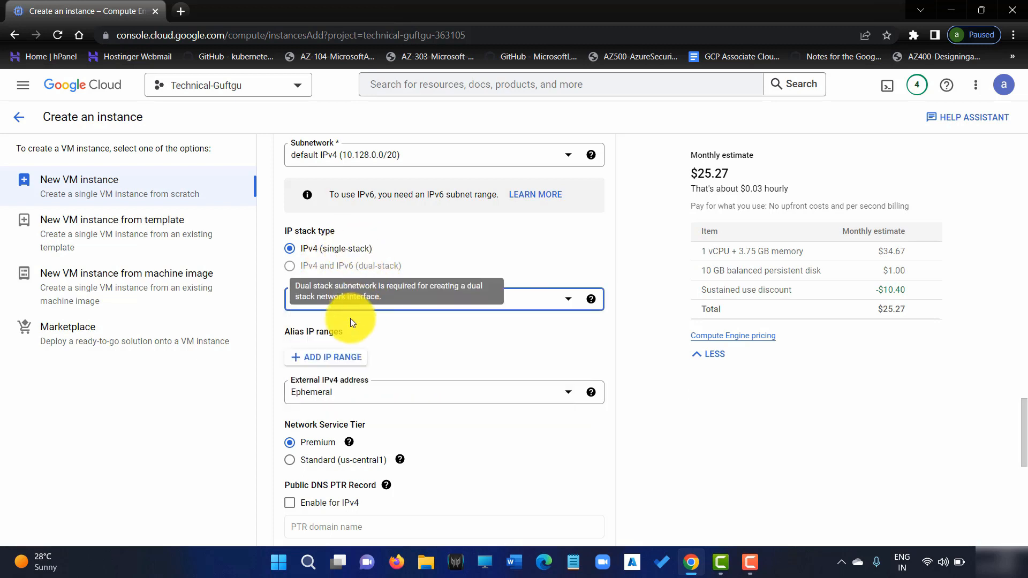
{"action": "left_click", "coordinate": [345, 388]}
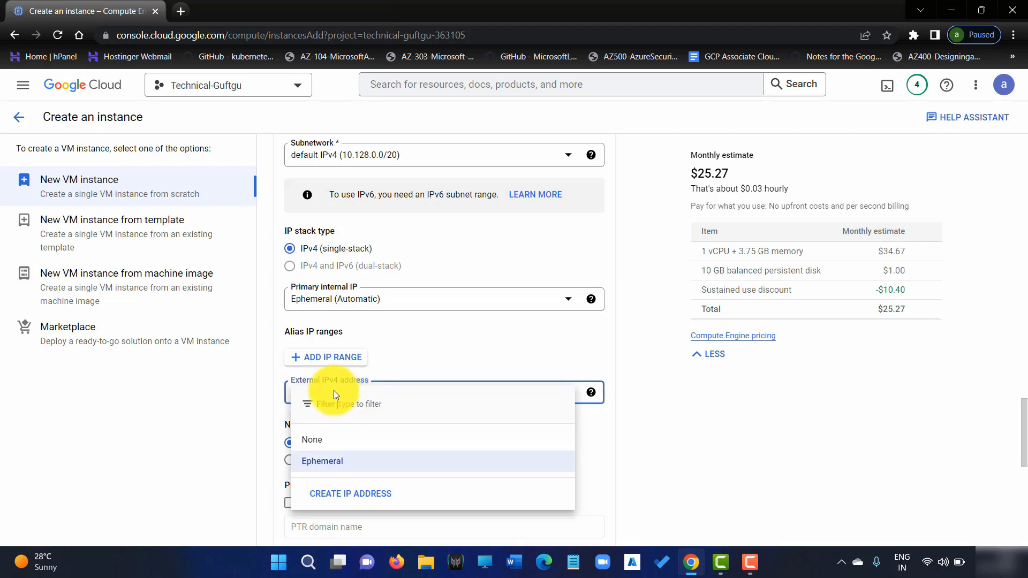
{"action": "left_click", "coordinate": [320, 444]}
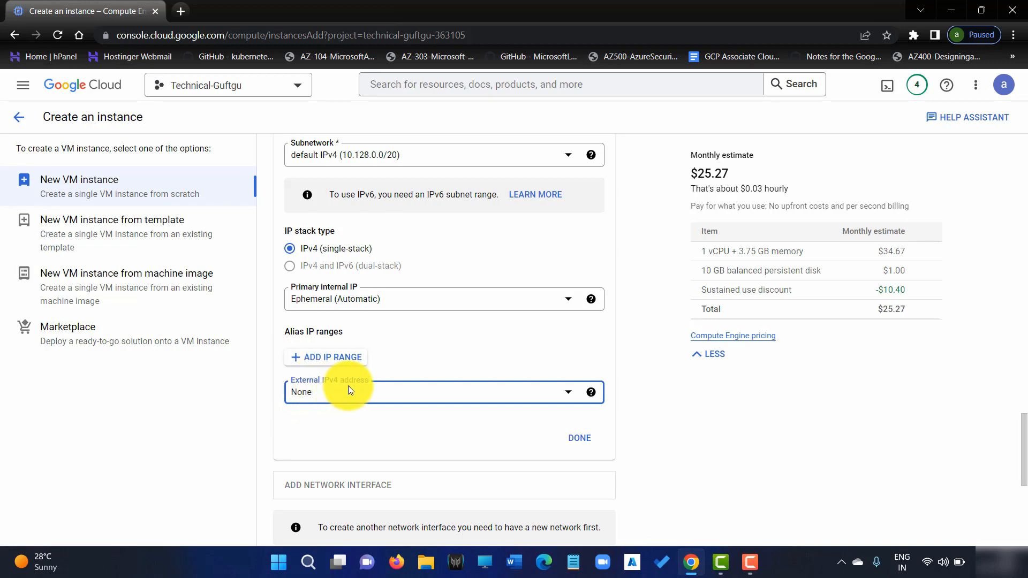
{"action": "left_click", "coordinate": [575, 441]}
{"action": "scroll", "coordinate": [509, 263], "scroll_direction": "down", "scroll_amount": 4}
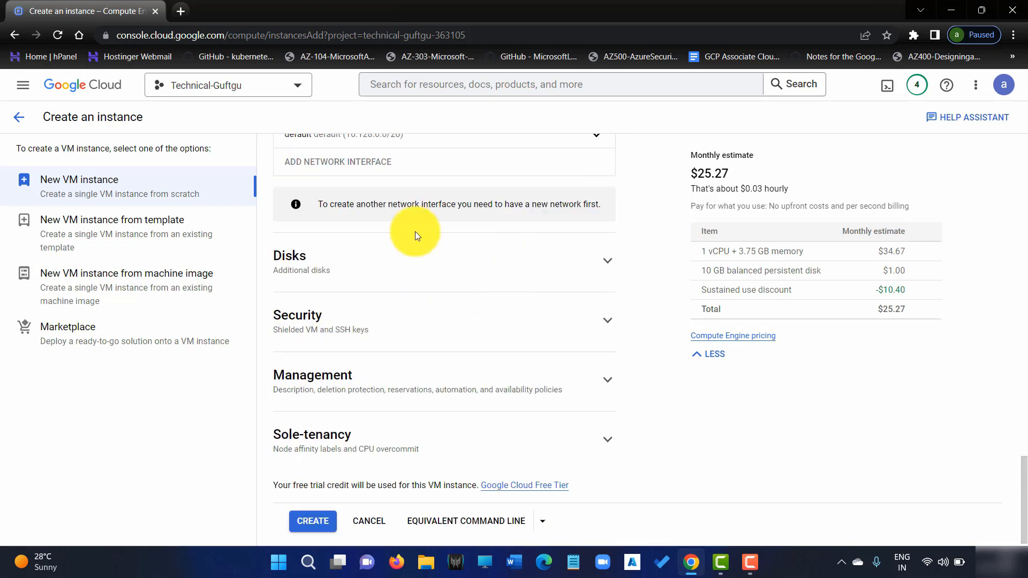
{"action": "scroll", "coordinate": [398, 273], "scroll_direction": "down", "scroll_amount": 1}
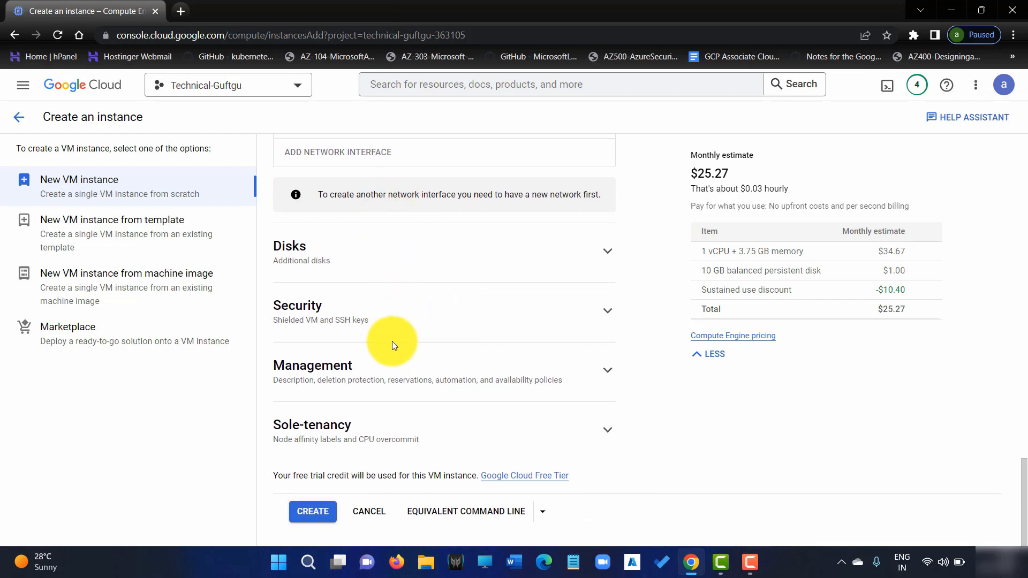
{"action": "scroll", "coordinate": [395, 360], "scroll_direction": "up", "scroll_amount": 8}
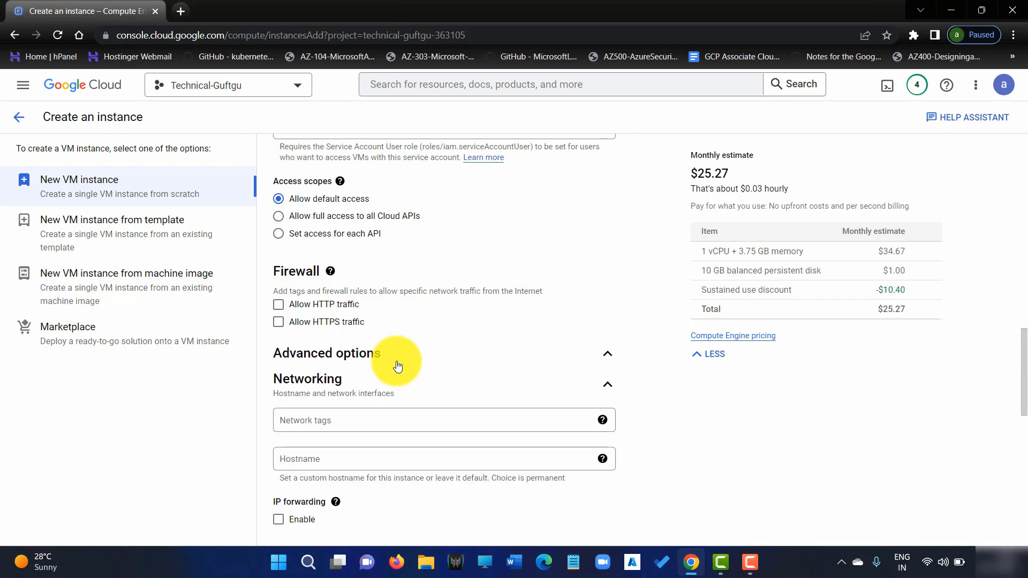
{"action": "scroll", "coordinate": [396, 367], "scroll_direction": "down", "scroll_amount": 10}
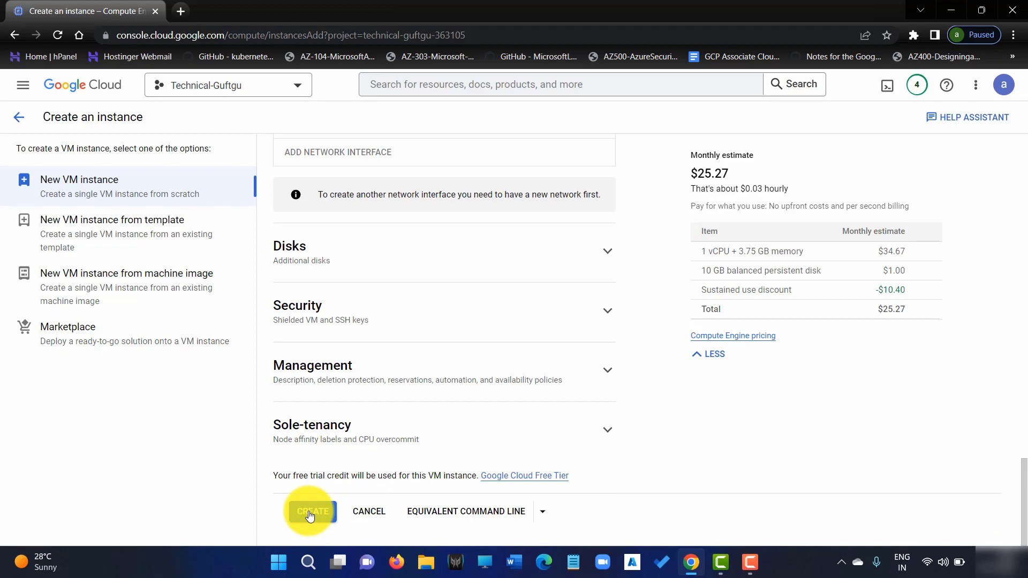
{"action": "left_click", "coordinate": [309, 512]}
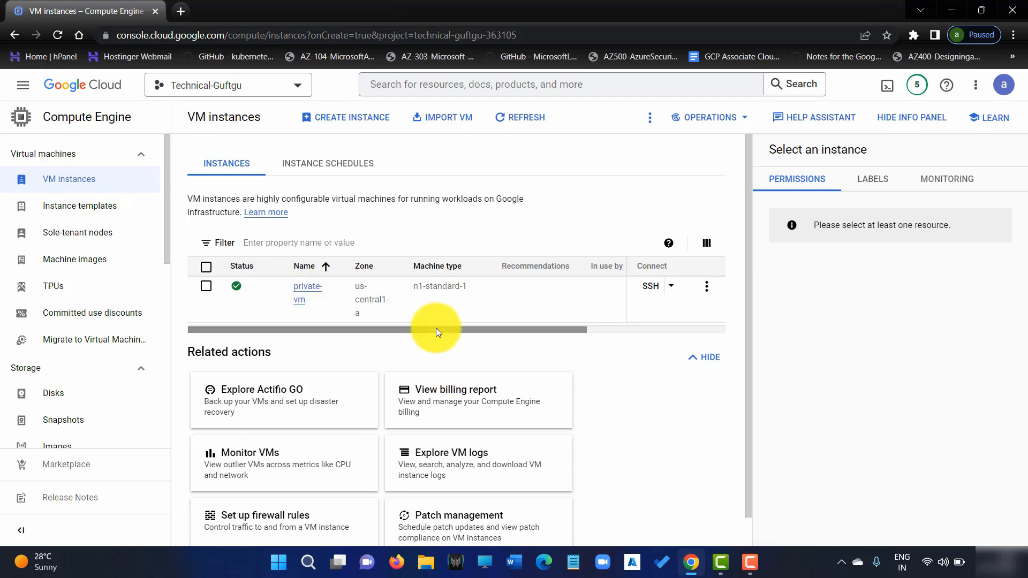
{"action": "left_click_drag", "start_coordinate": [436, 327], "coordinate": [551, 294]}
{"action": "left_click_drag", "start_coordinate": [471, 324], "coordinate": [287, 293]}
{"action": "left_click", "coordinate": [320, 290]}
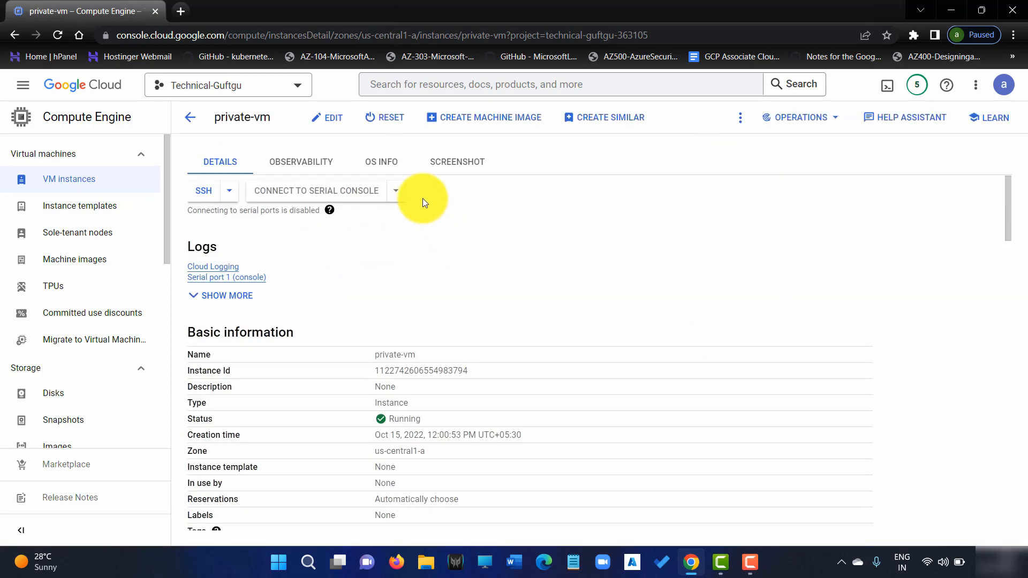
{"action": "scroll", "coordinate": [399, 320], "scroll_direction": "down", "scroll_amount": 13}
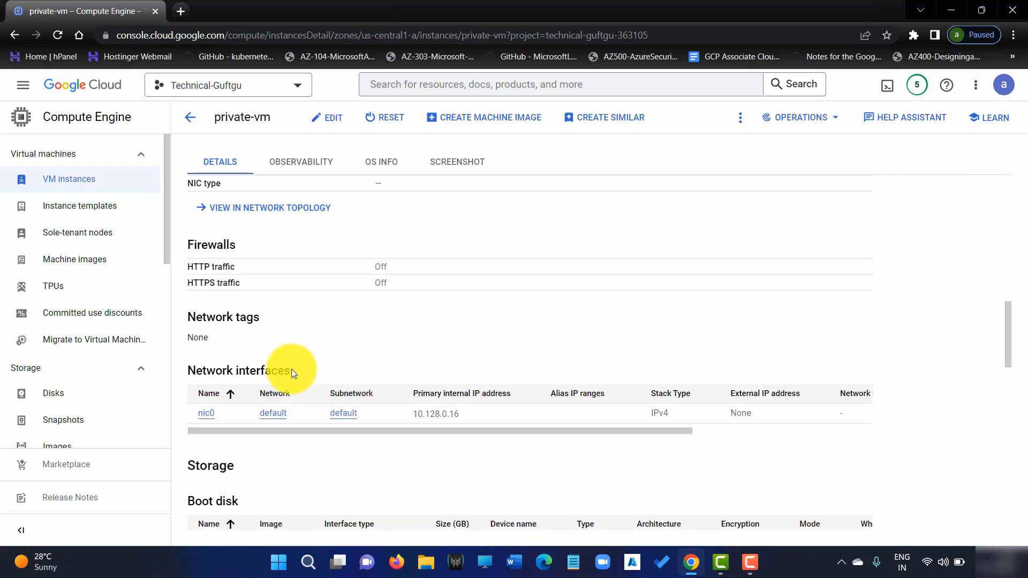
{"action": "scroll", "coordinate": [304, 364], "scroll_direction": "down", "scroll_amount": 1}
{"action": "scroll", "coordinate": [301, 325], "scroll_direction": "up", "scroll_amount": 2}
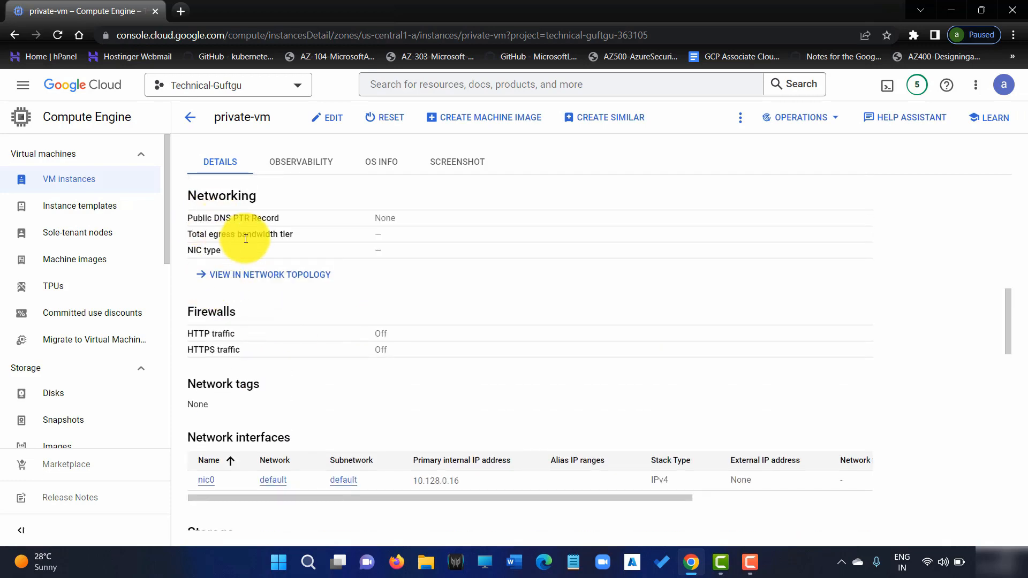
{"action": "scroll", "coordinate": [397, 273], "scroll_direction": "down", "scroll_amount": 1}
{"action": "scroll", "coordinate": [399, 270], "scroll_direction": "down", "scroll_amount": 7}
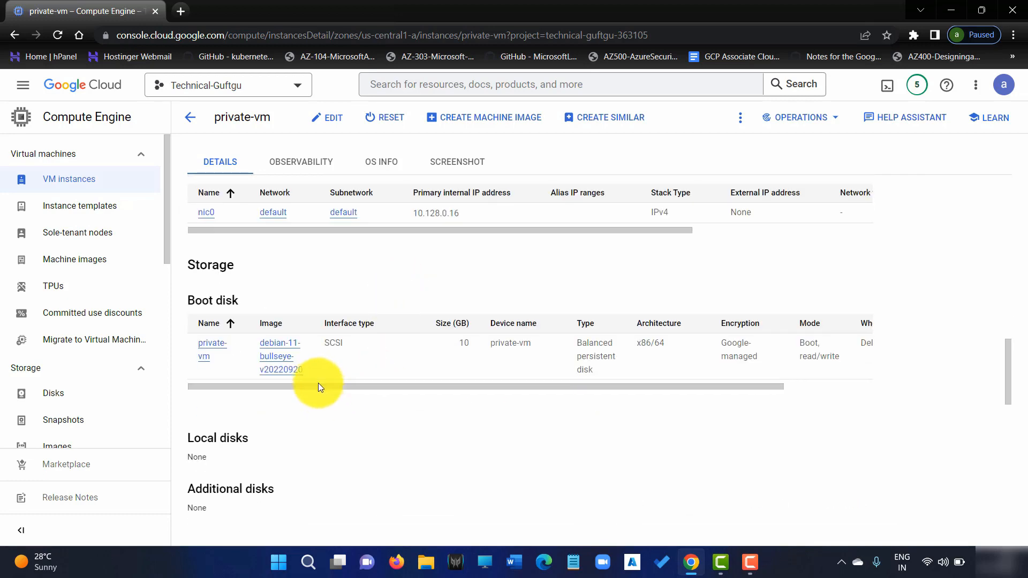
{"action": "scroll", "coordinate": [317, 310], "scroll_direction": "up", "scroll_amount": 15}
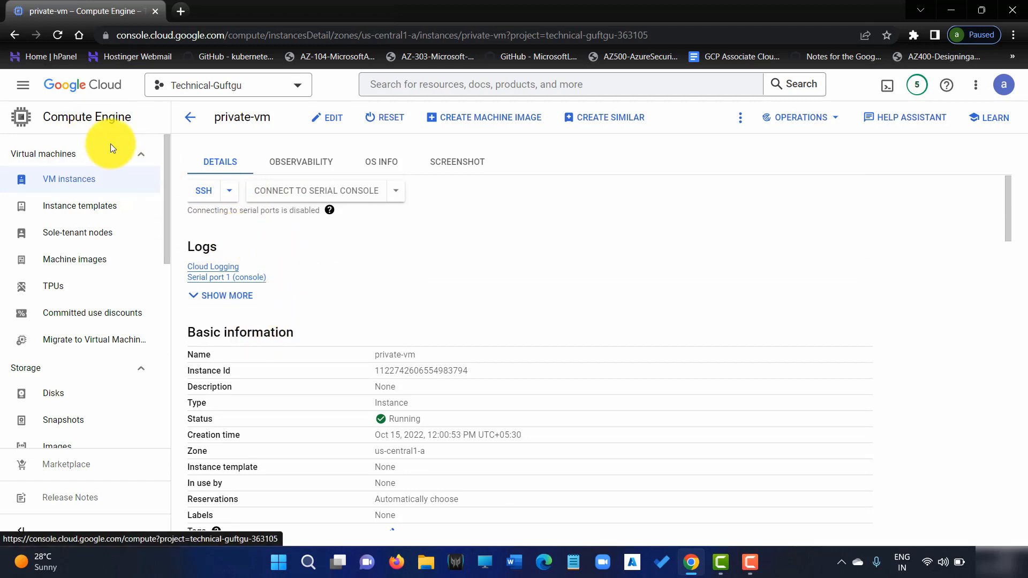
{"action": "scroll", "coordinate": [171, 230], "scroll_direction": "down", "scroll_amount": 1}
{"action": "left_click_drag", "start_coordinate": [172, 229], "coordinate": [187, 123]}
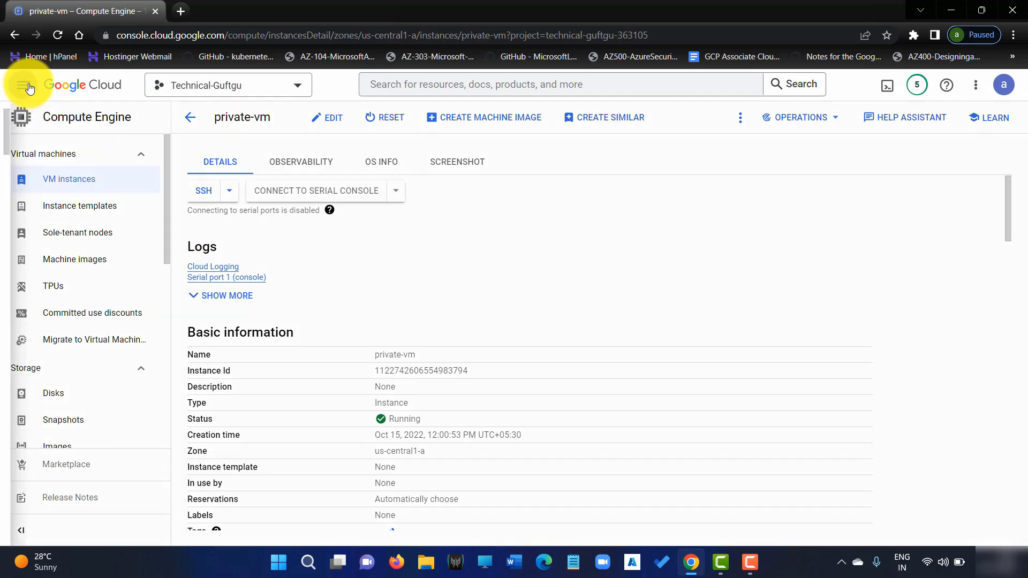
{"action": "left_click", "coordinate": [24, 85]}
Go to VPC network > Firewall and start creating a new firewall rule.
{"action": "scroll", "coordinate": [84, 386], "scroll_direction": "down", "scroll_amount": 2}
{"action": "mouse_move", "coordinate": [94, 363]}
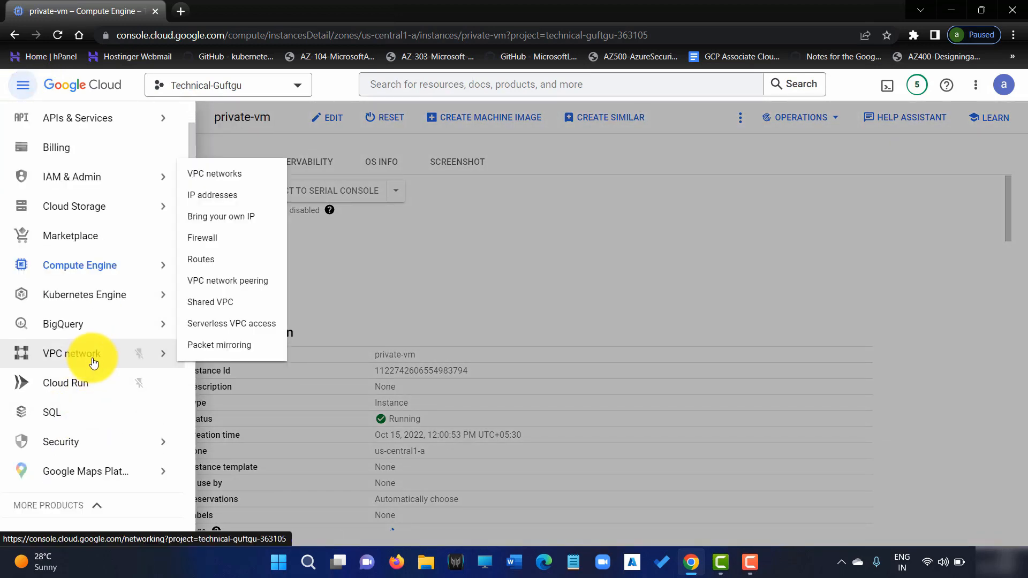
{"action": "left_click", "coordinate": [231, 238]}
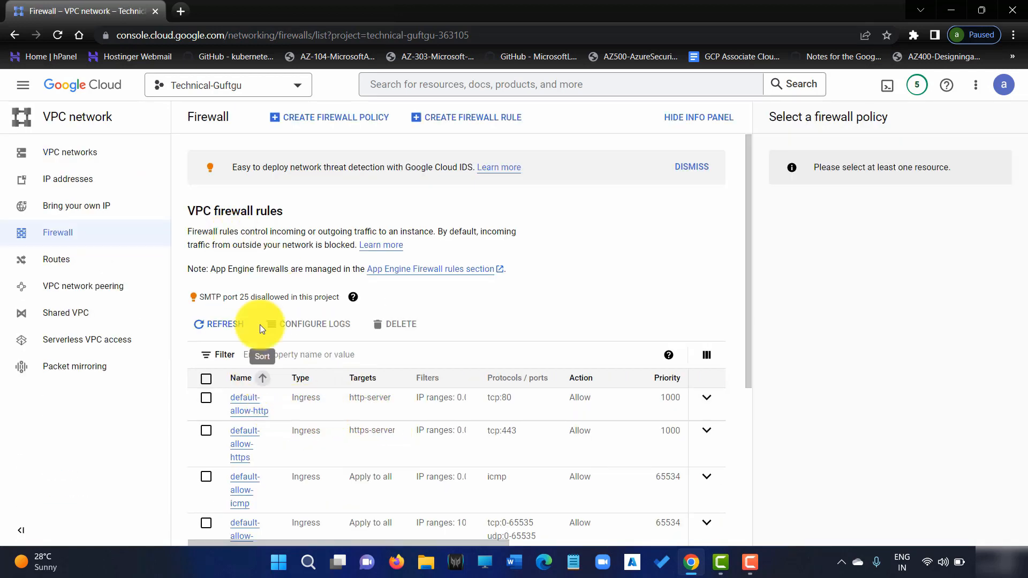
{"action": "scroll", "coordinate": [257, 402], "scroll_direction": "down", "scroll_amount": 4}
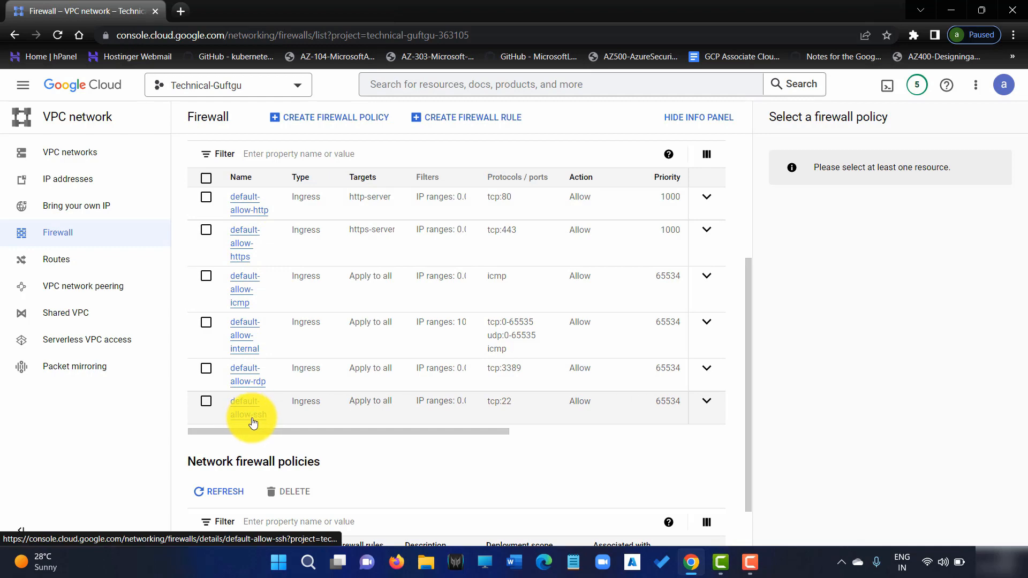
{"action": "scroll", "coordinate": [413, 256], "scroll_direction": "up", "scroll_amount": 4}
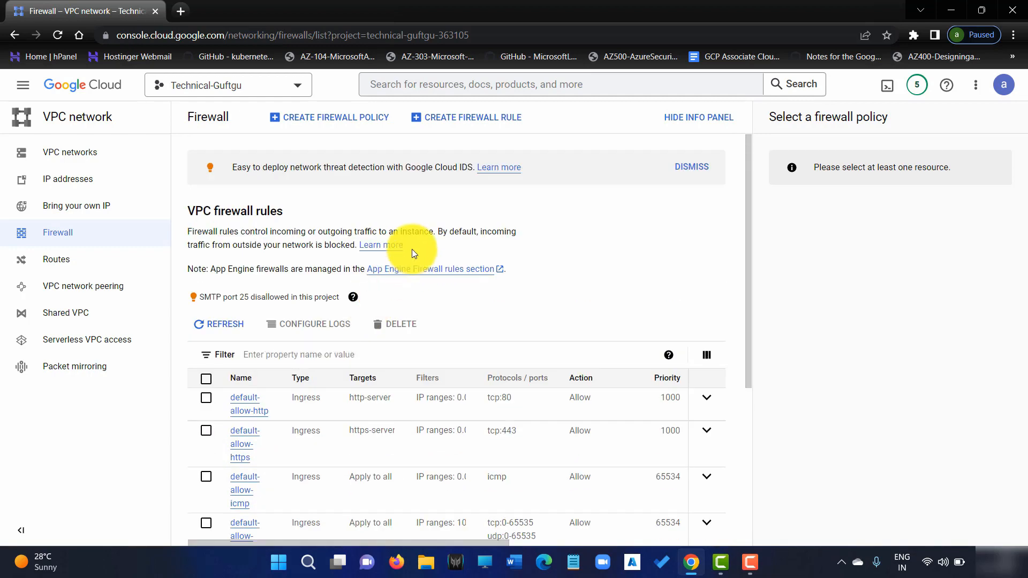
{"action": "left_click", "coordinate": [493, 125]}
Name the rule myrule and target all instances in the network.
{"action": "left_click", "coordinate": [260, 205]}
{"action": "type", "text": "myrule"}
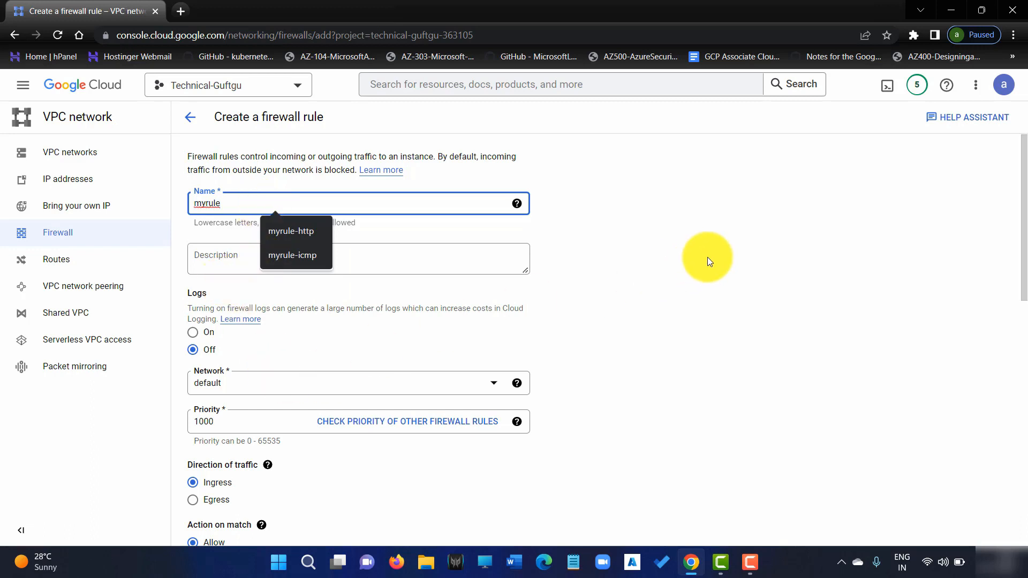
{"action": "left_click", "coordinate": [560, 360]}
{"action": "scroll", "coordinate": [482, 348], "scroll_direction": "down", "scroll_amount": 3}
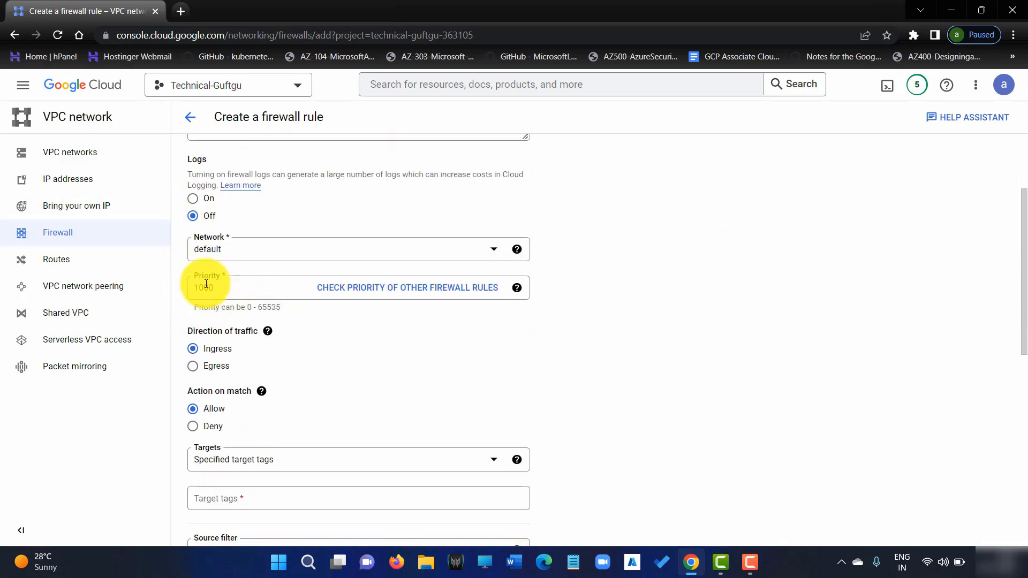
{"action": "scroll", "coordinate": [238, 308], "scroll_direction": "down", "scroll_amount": 3}
{"action": "left_click", "coordinate": [271, 328]}
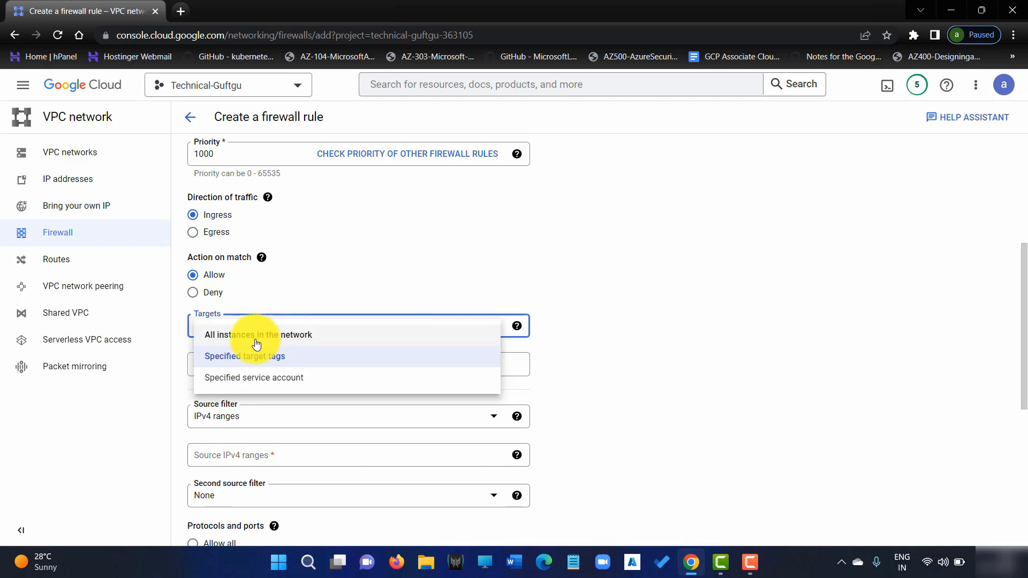
{"action": "left_click", "coordinate": [246, 335]}
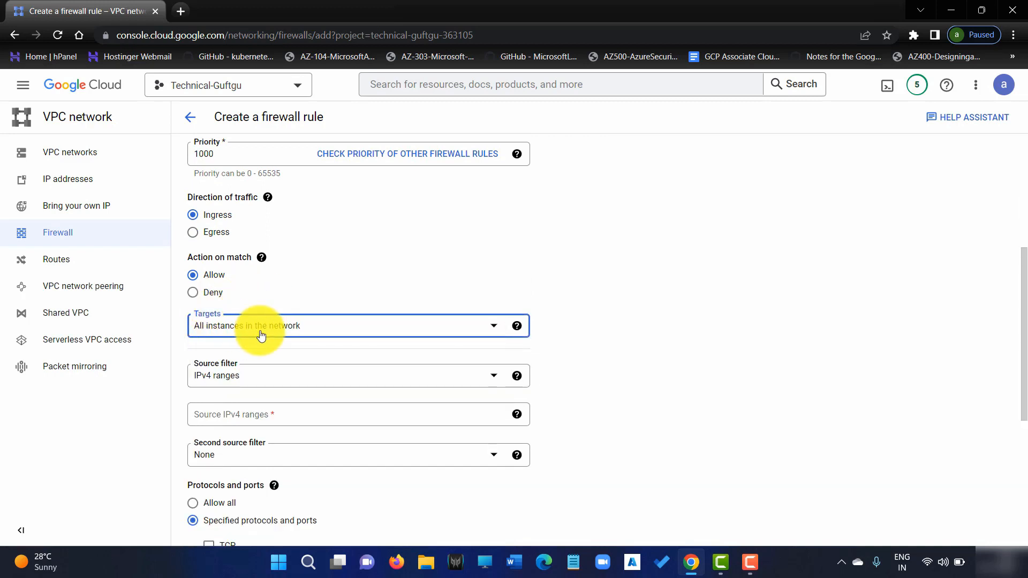
Allow source IPv4 range 0.0.0.0/0 on TCP port 22 and create the rule.
{"action": "scroll", "coordinate": [235, 300], "scroll_direction": "down", "scroll_amount": 3}
{"action": "left_click", "coordinate": [252, 238]}
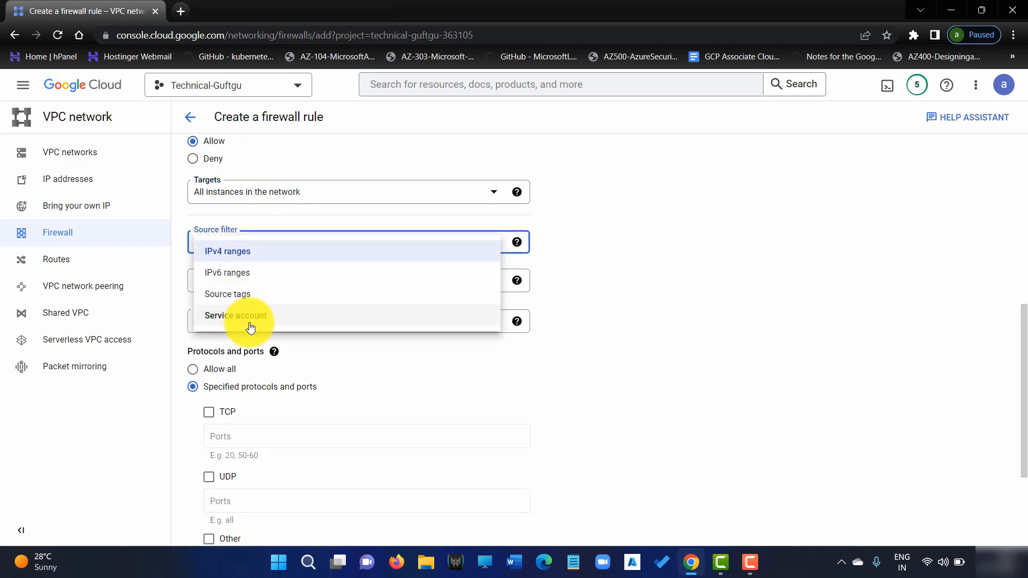
{"action": "left_click", "coordinate": [268, 252]}
{"action": "left_click", "coordinate": [252, 286]}
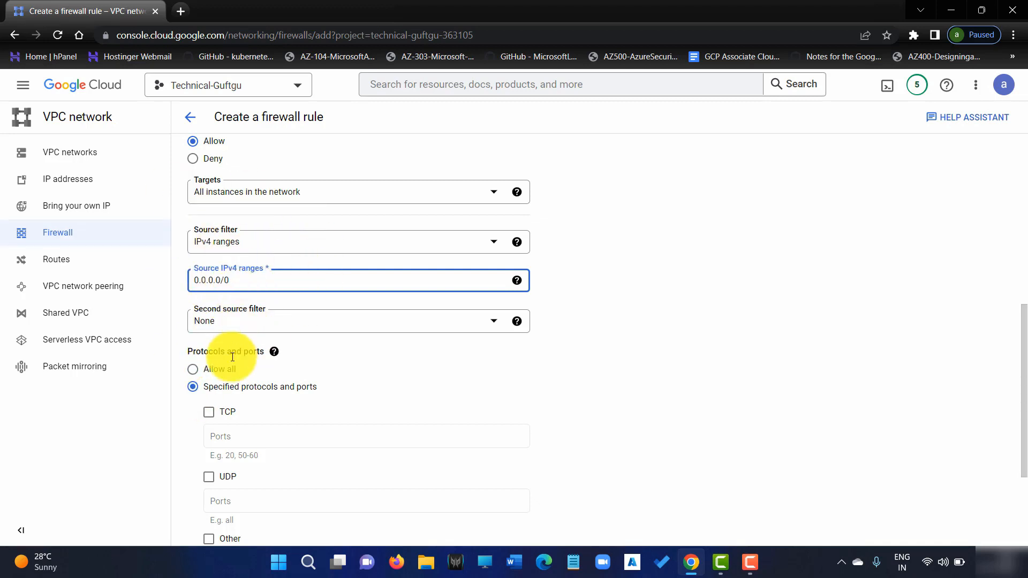
{"action": "scroll", "coordinate": [315, 373], "scroll_direction": "down", "scroll_amount": 3}
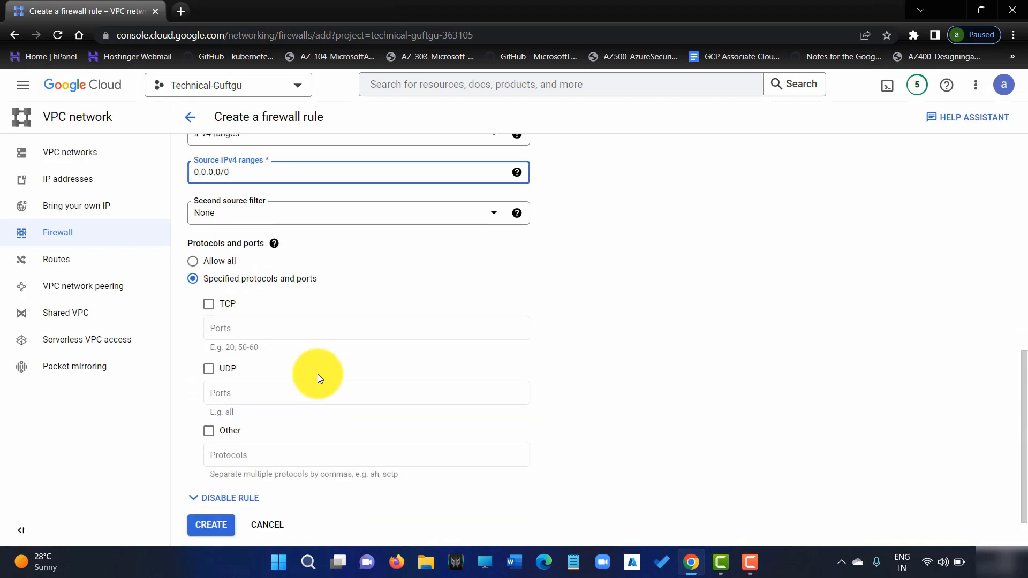
{"action": "left_click", "coordinate": [230, 297]}
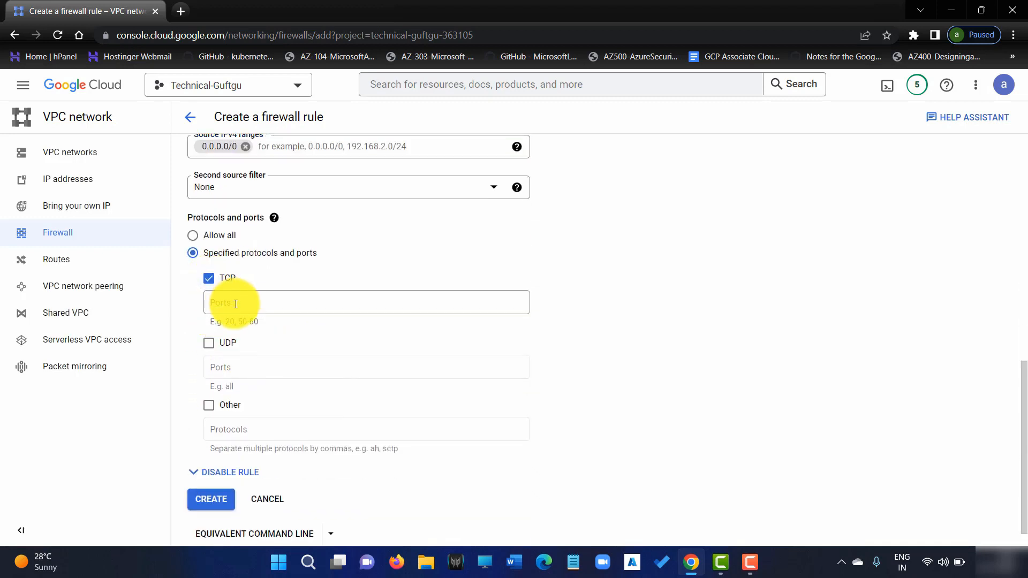
{"action": "type", "text": "22"}
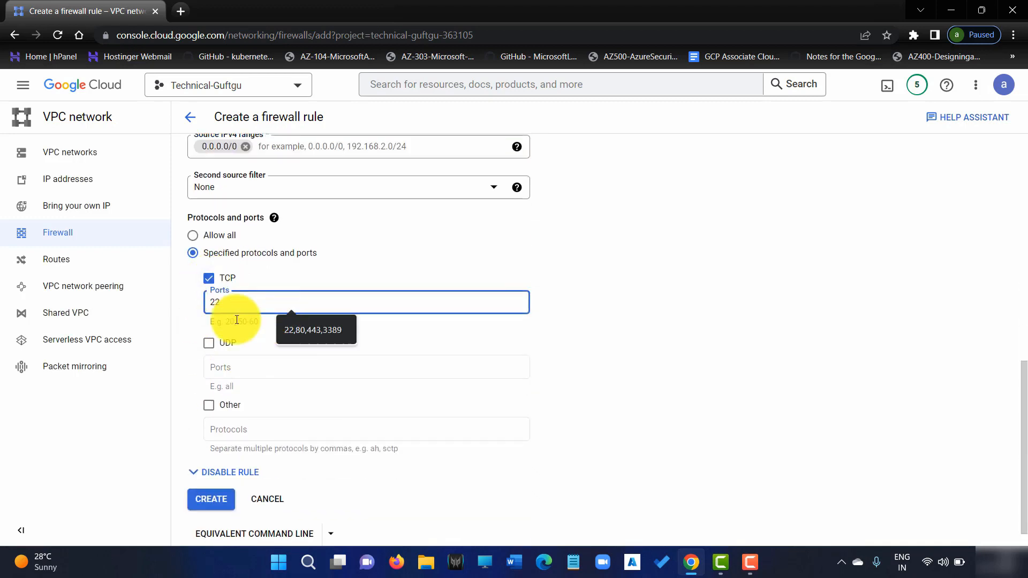
{"action": "left_click", "coordinate": [220, 504]}
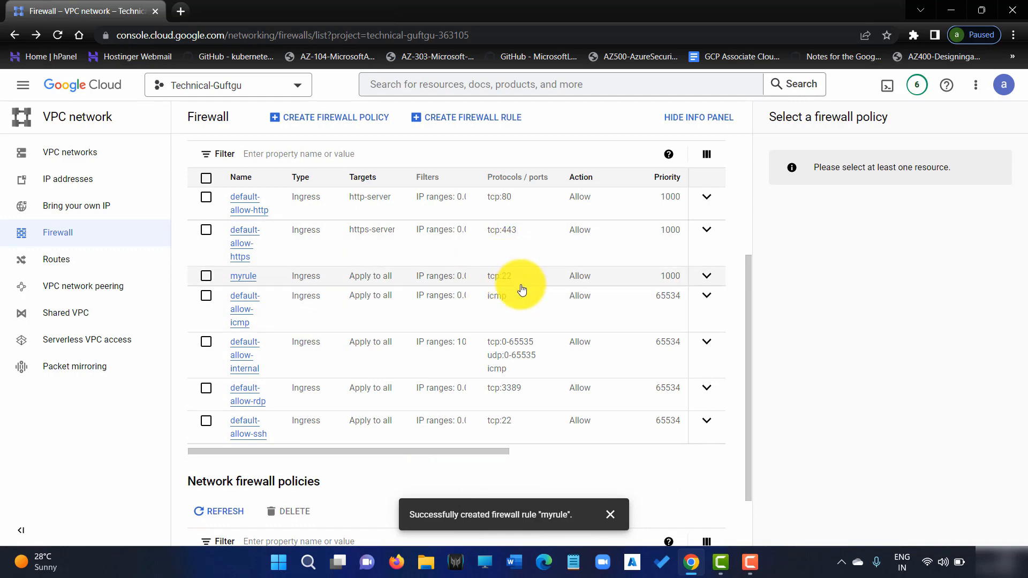
{"action": "scroll", "coordinate": [456, 308], "scroll_direction": "up", "scroll_amount": 4}
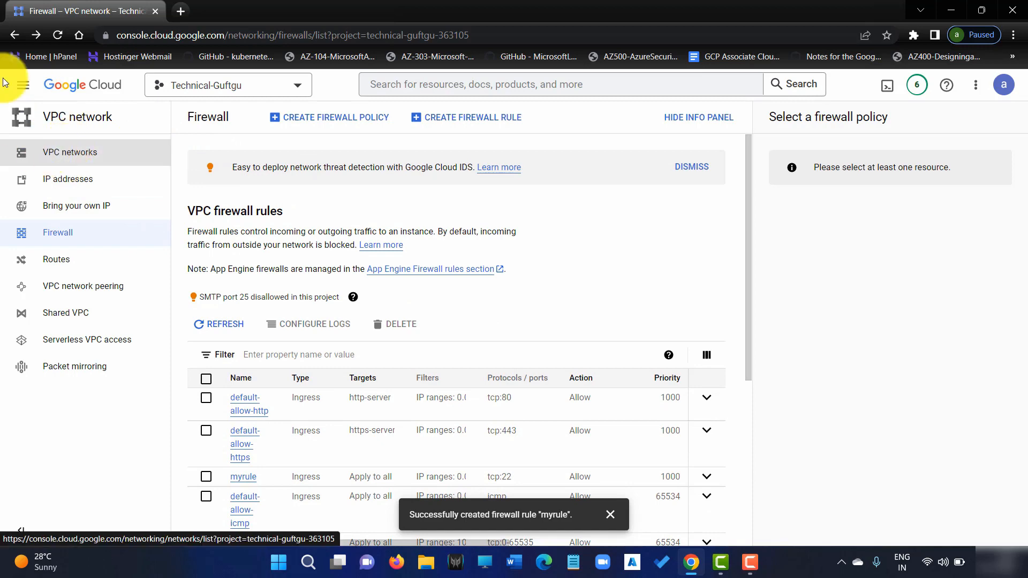
From VM instances, open a browser SSH session to private-vm, then minimize it.
{"action": "left_click", "coordinate": [38, 94]}
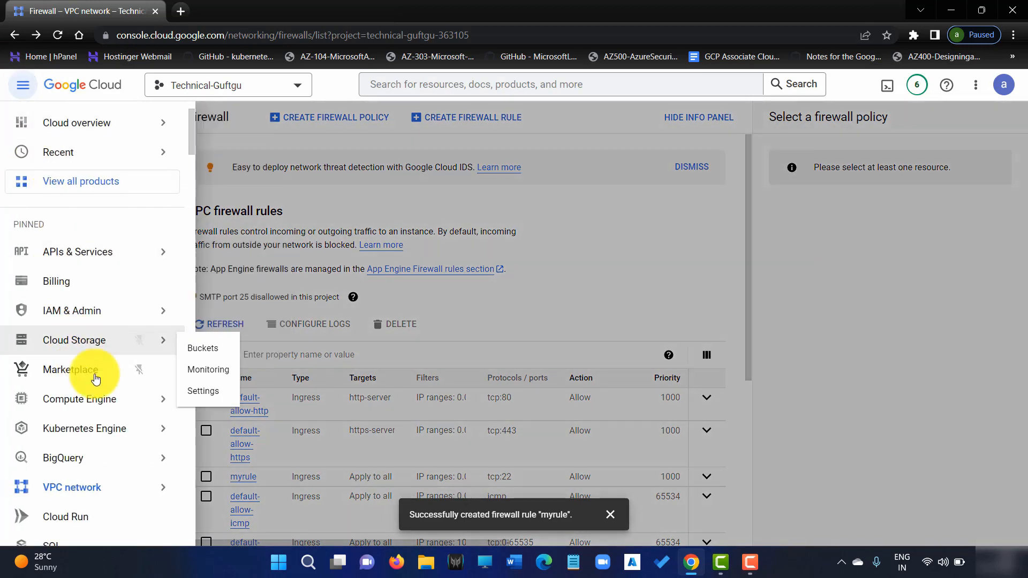
{"action": "mouse_move", "coordinate": [110, 401]}
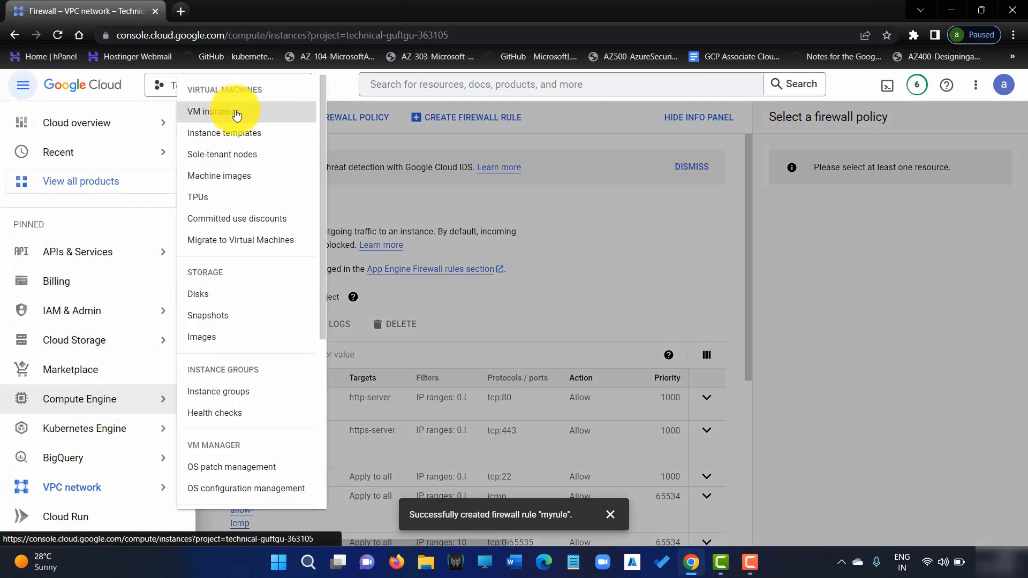
{"action": "left_click", "coordinate": [231, 111]}
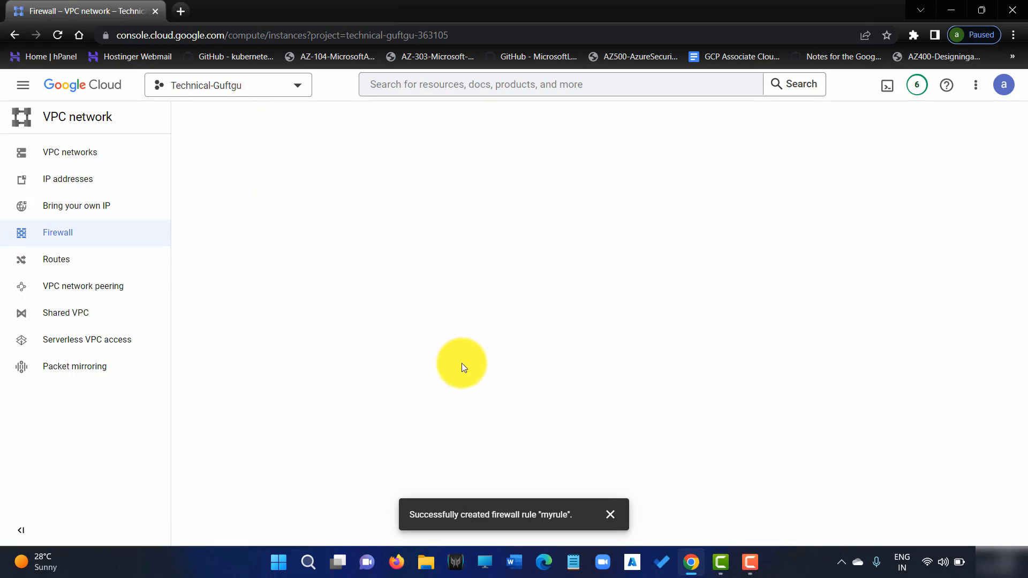
{"action": "left_click", "coordinate": [635, 290]}
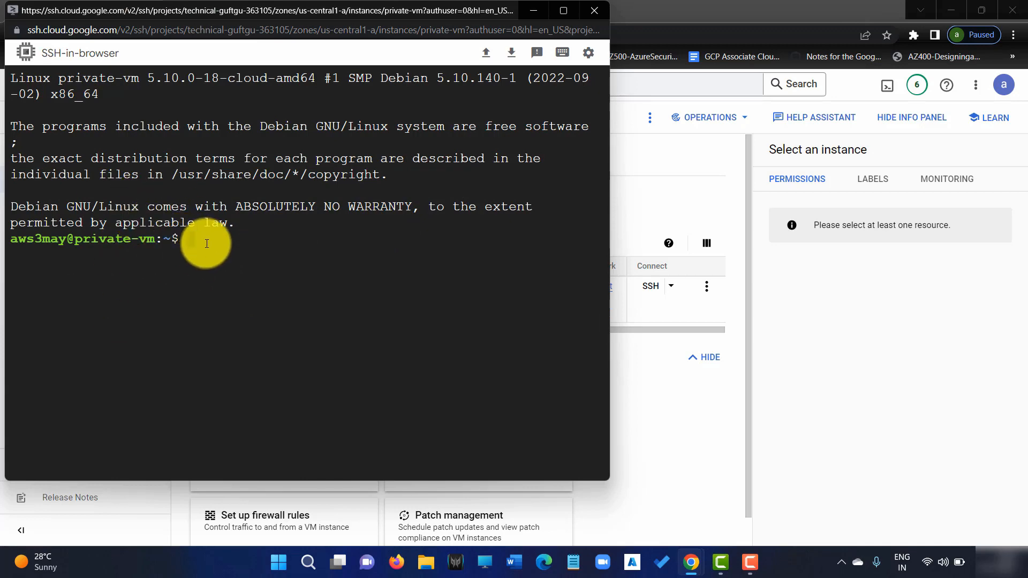
{"action": "left_click", "coordinate": [534, 7]}
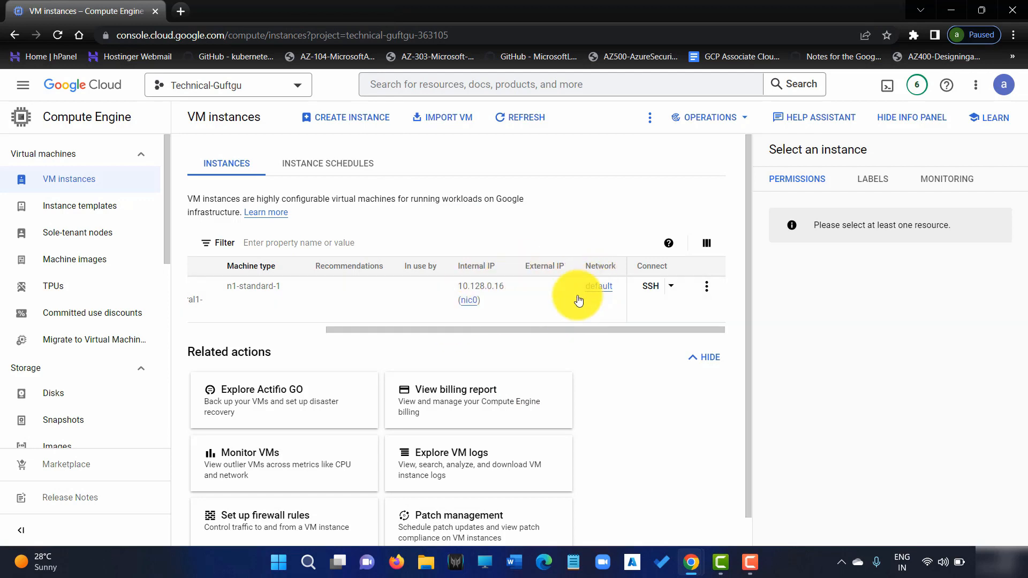
{"action": "mouse_move", "coordinate": [393, 335]}
{"action": "left_mouse_down"}
{"action": "mouse_move", "coordinate": [272, 326]}
{"action": "mouse_move", "coordinate": [410, 329]}
{"action": "left_mouse_up"}
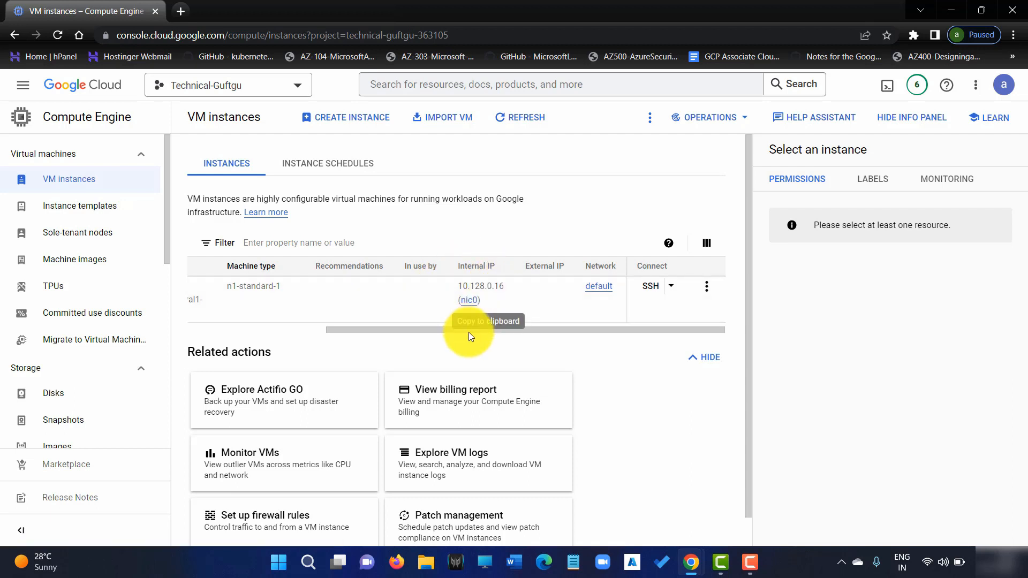
{"action": "left_click_drag", "start_coordinate": [487, 334], "coordinate": [298, 301]}
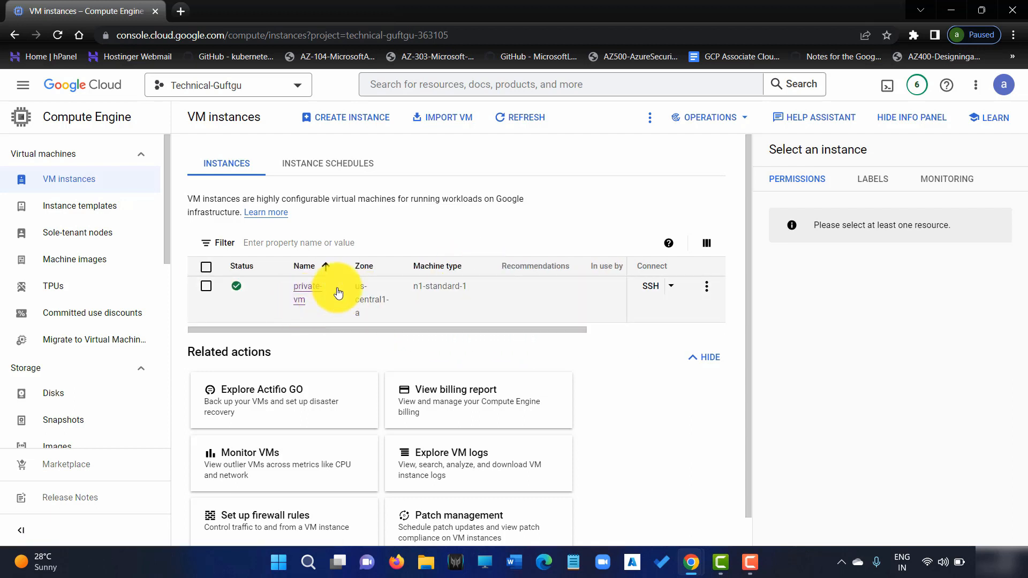
{"action": "left_click_drag", "start_coordinate": [425, 331], "coordinate": [558, 340]}
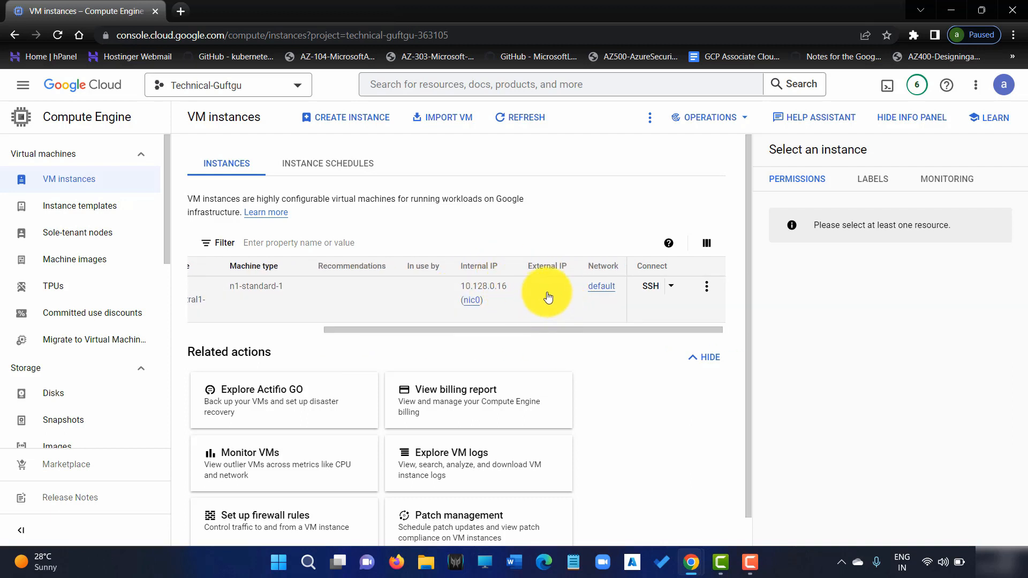
{"action": "left_click_drag", "start_coordinate": [460, 332], "coordinate": [267, 334]}
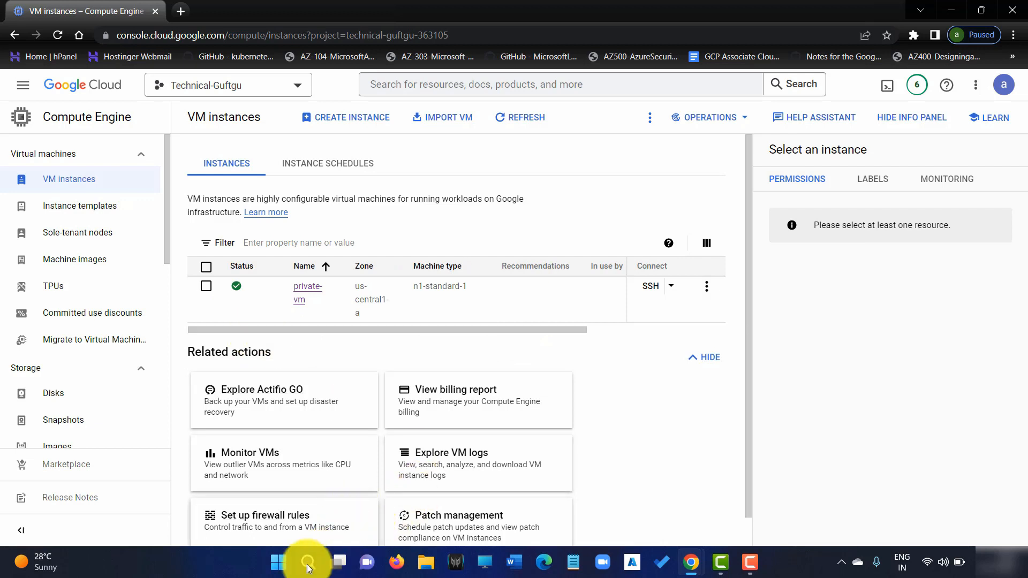
Search 'gcp cli' in a new tab and open the Install the gcloud CLI page.
{"action": "key", "text": "ctrl+t"}
{"action": "left_click", "coordinate": [472, 292]}
{"action": "type", "text": "gcp cli install"}
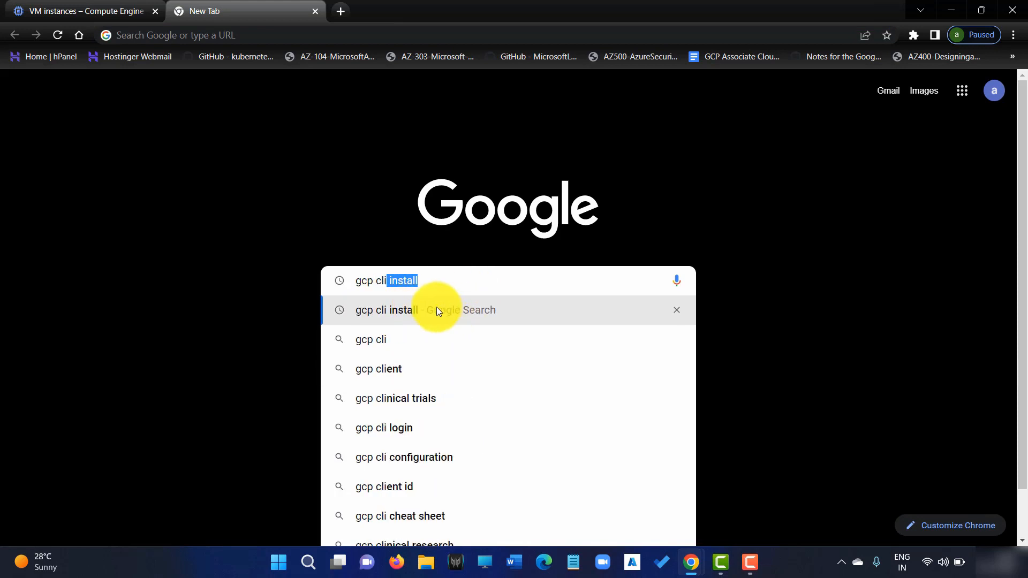
{"action": "left_click", "coordinate": [400, 310]}
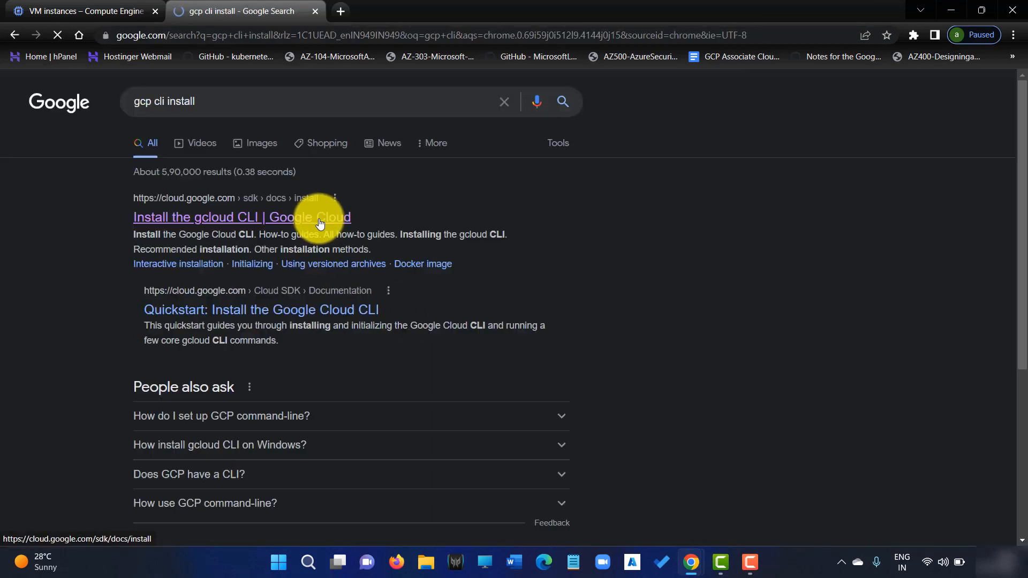
{"action": "left_click", "coordinate": [225, 217]}
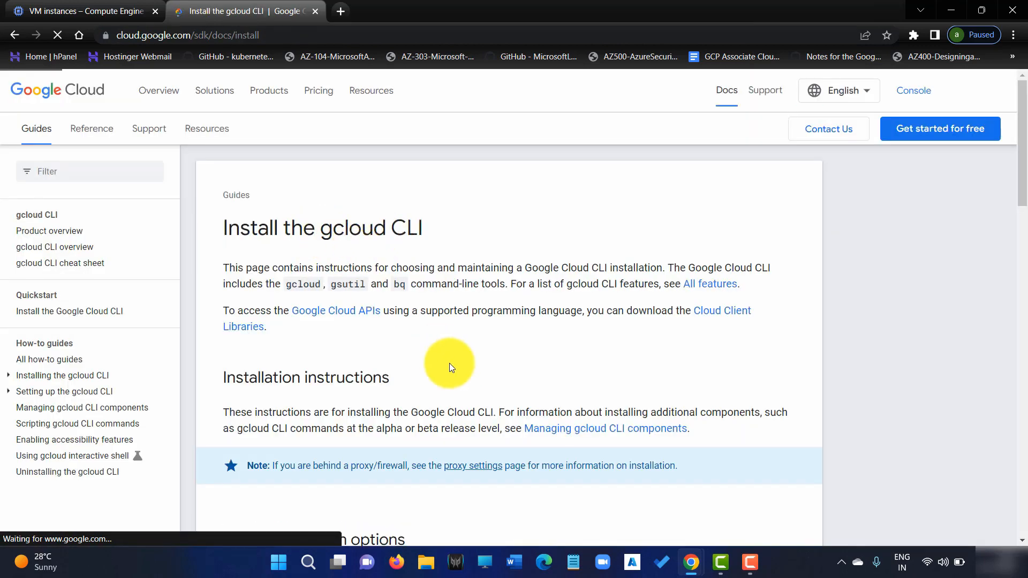
Switch the page to the Windows install instructions and scroll through them.
{"action": "scroll", "coordinate": [450, 364], "scroll_direction": "down", "scroll_amount": 4}
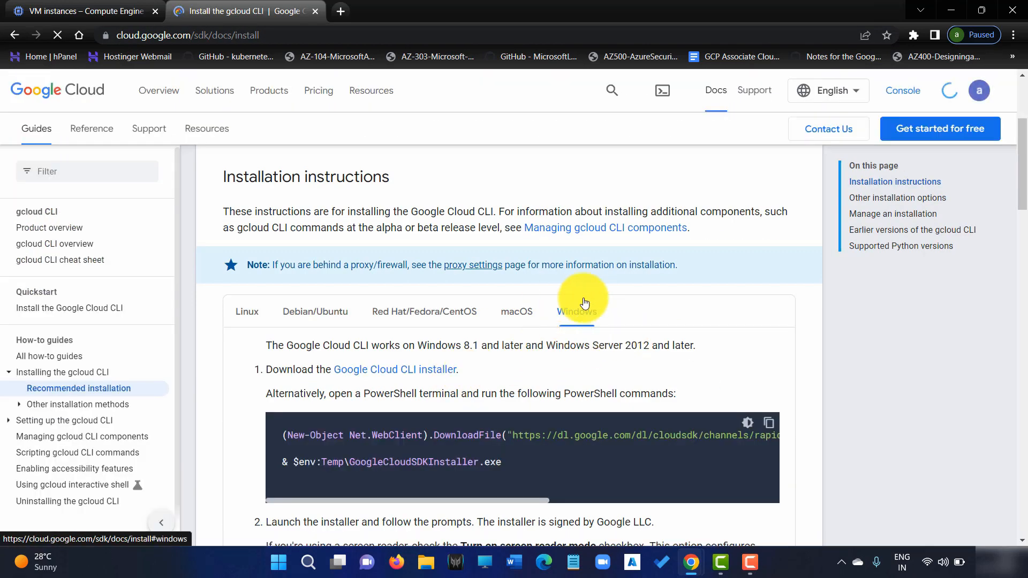
{"action": "left_click", "coordinate": [518, 313]}
{"action": "scroll", "coordinate": [460, 415], "scroll_direction": "down", "scroll_amount": 3}
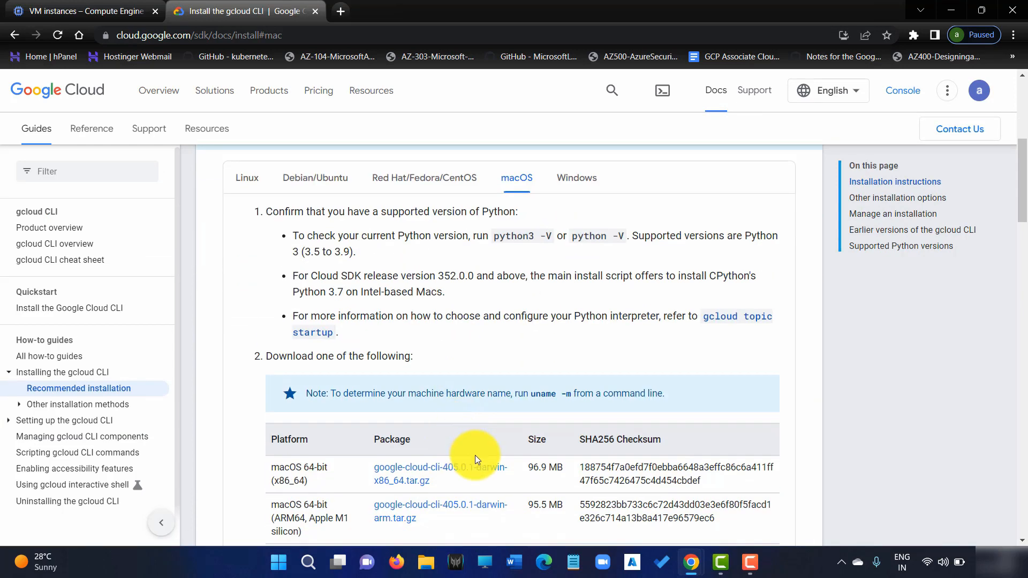
{"action": "scroll", "coordinate": [515, 398], "scroll_direction": "up", "scroll_amount": 4}
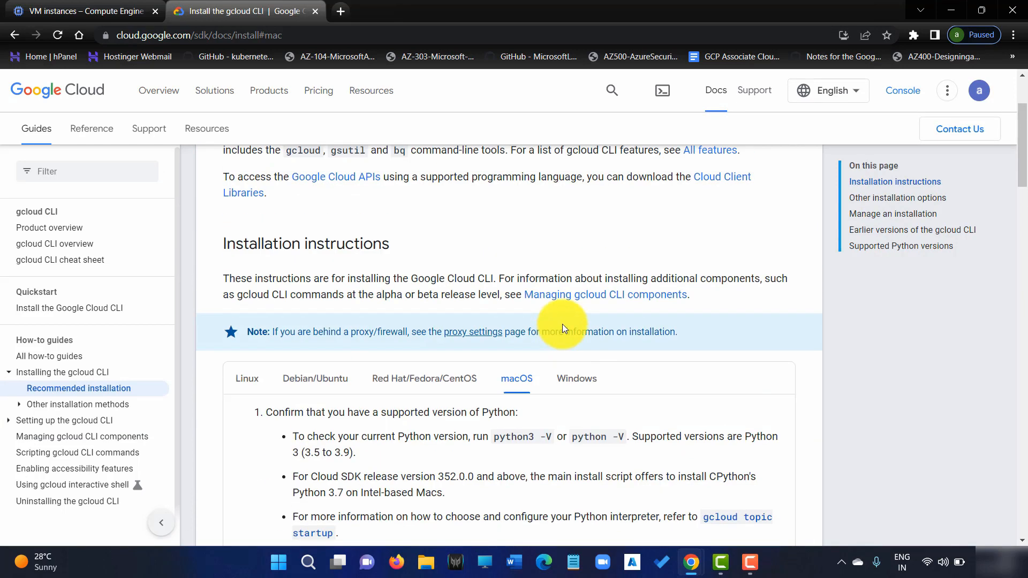
{"action": "left_click", "coordinate": [576, 381]}
{"action": "scroll", "coordinate": [588, 389], "scroll_direction": "down", "scroll_amount": 4}
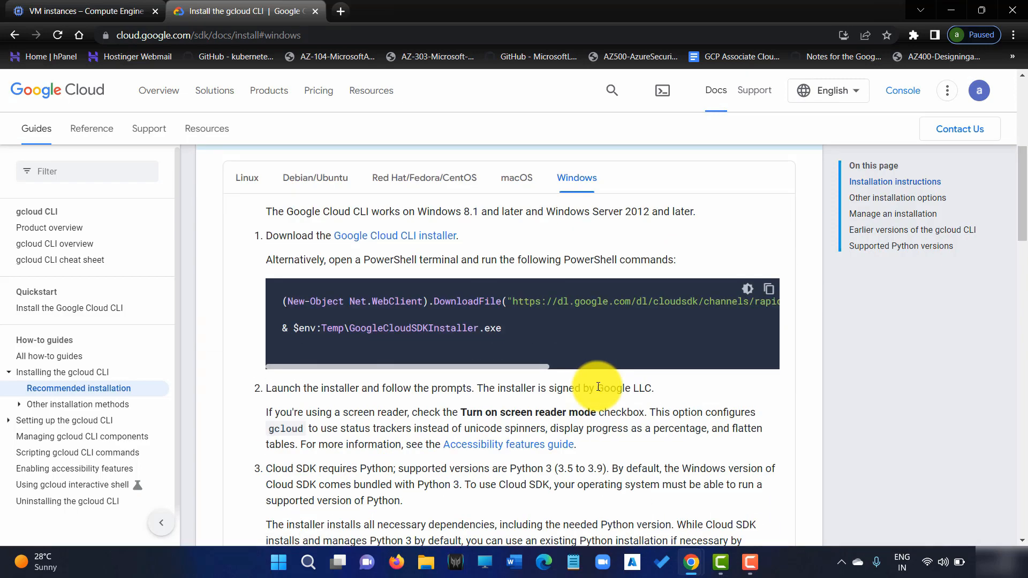
{"action": "scroll", "coordinate": [599, 396], "scroll_direction": "down", "scroll_amount": 4}
{"action": "scroll", "coordinate": [602, 395], "scroll_direction": "down", "scroll_amount": 6}
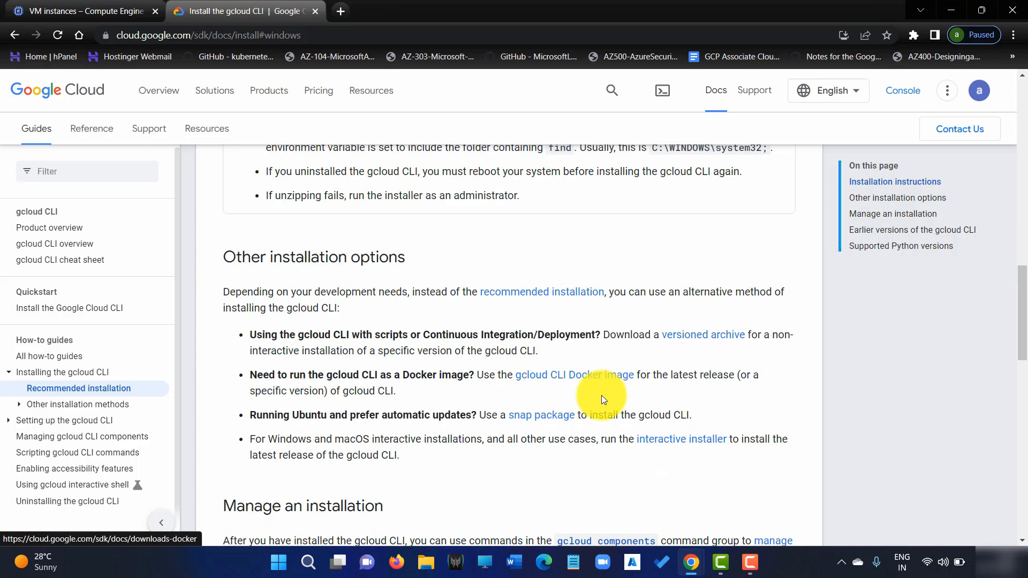
{"action": "scroll", "coordinate": [644, 362], "scroll_direction": "down", "scroll_amount": 3}
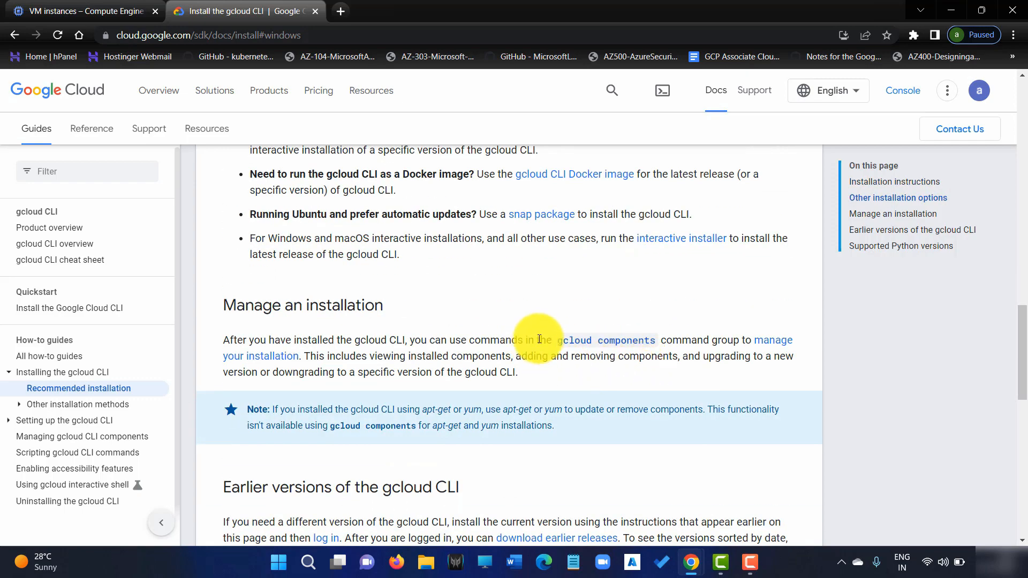
{"action": "scroll", "coordinate": [540, 342], "scroll_direction": "up", "scroll_amount": 1}
{"action": "scroll", "coordinate": [557, 343], "scroll_direction": "down", "scroll_amount": 3}
{"action": "scroll", "coordinate": [573, 348], "scroll_direction": "up", "scroll_amount": 12}
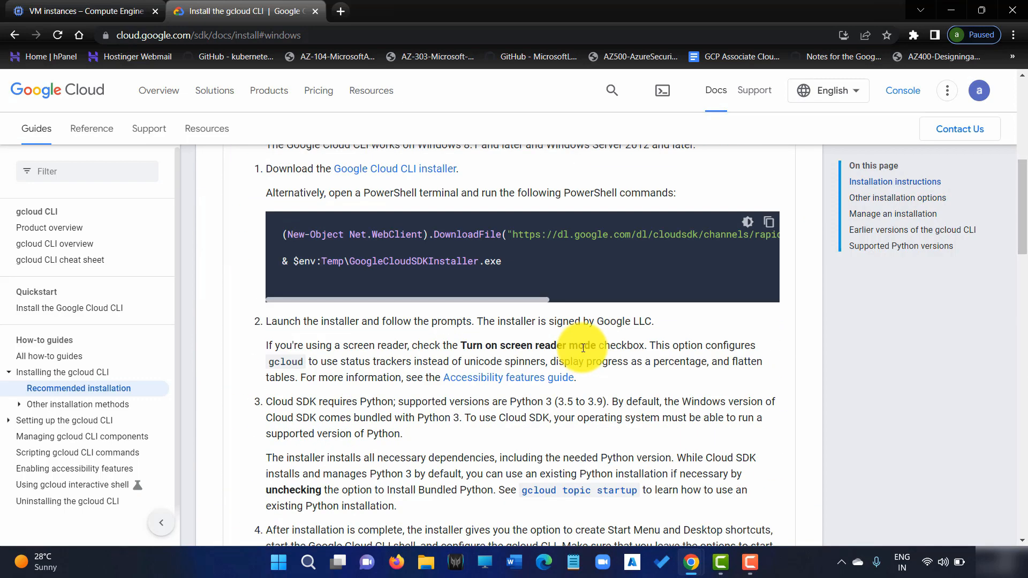
{"action": "scroll", "coordinate": [582, 348], "scroll_direction": "up", "scroll_amount": 6}
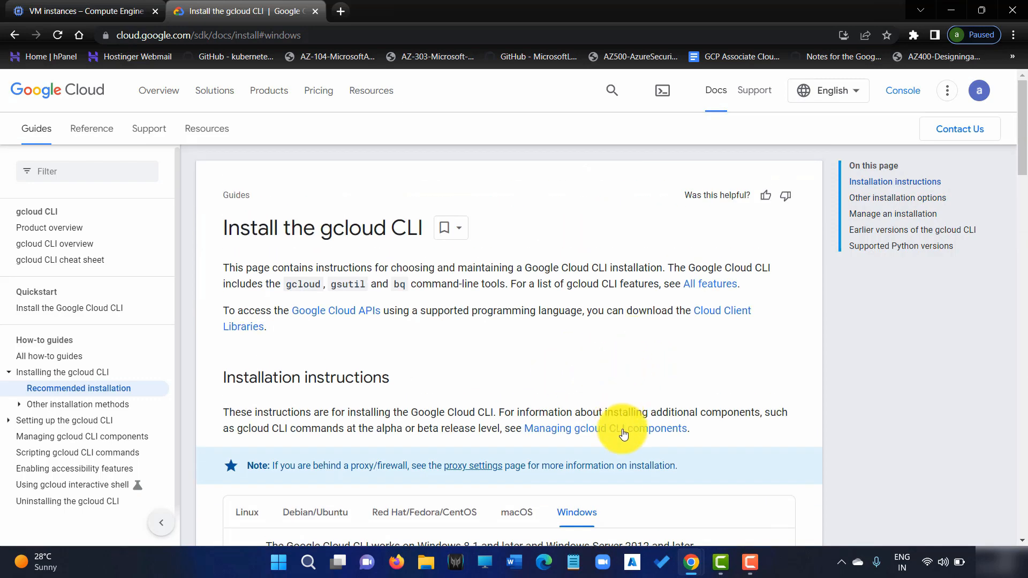
{"action": "scroll", "coordinate": [657, 333], "scroll_direction": "down", "scroll_amount": 1}
{"action": "scroll", "coordinate": [657, 330], "scroll_direction": "down", "scroll_amount": 3}
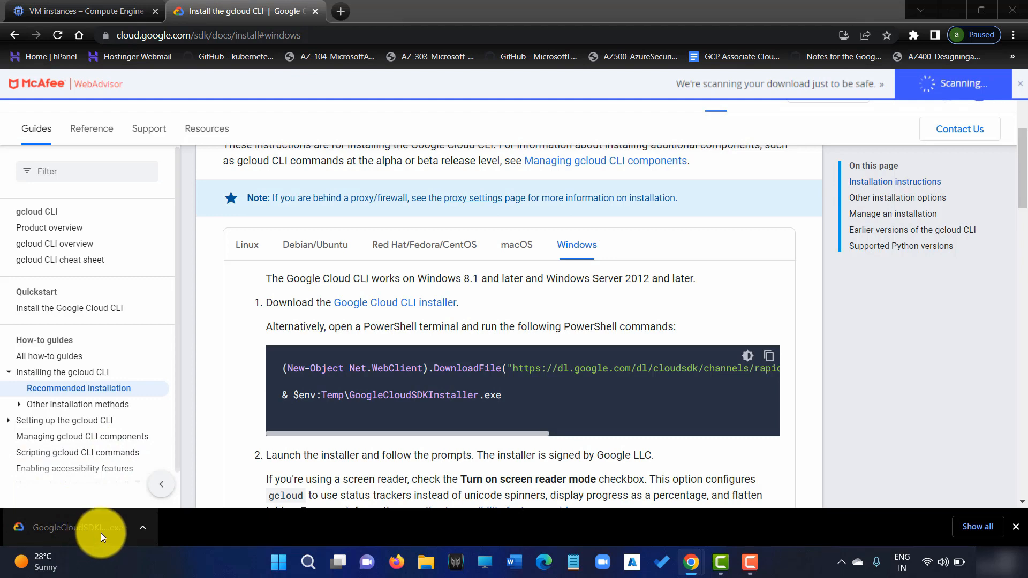
Run the gcloud installer as a single-user install to the default folder, finishing with gcloud init.
{"action": "left_click", "coordinate": [79, 524]}
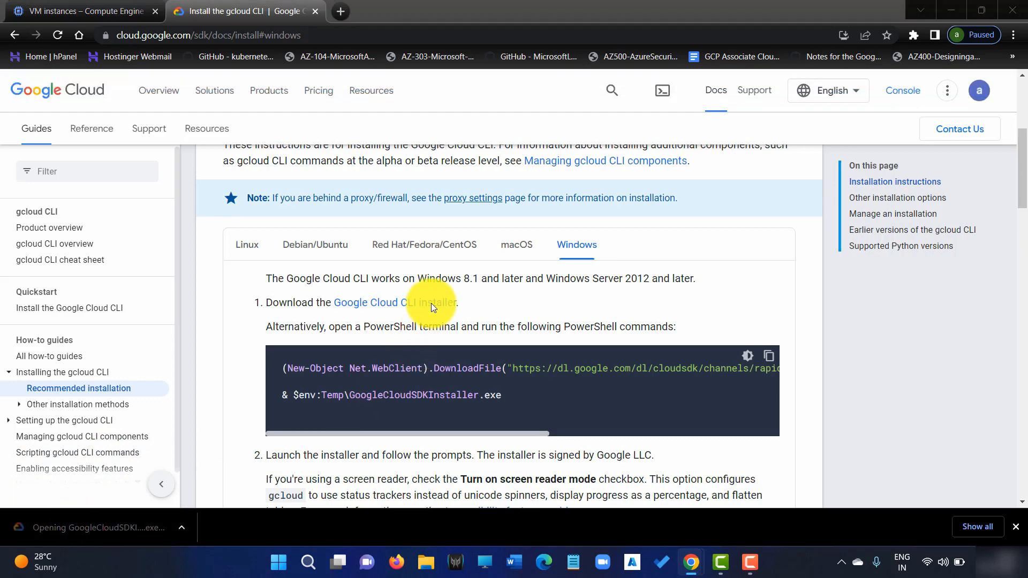
{"action": "left_click", "coordinate": [584, 383]}
{"action": "left_click", "coordinate": [586, 383]}
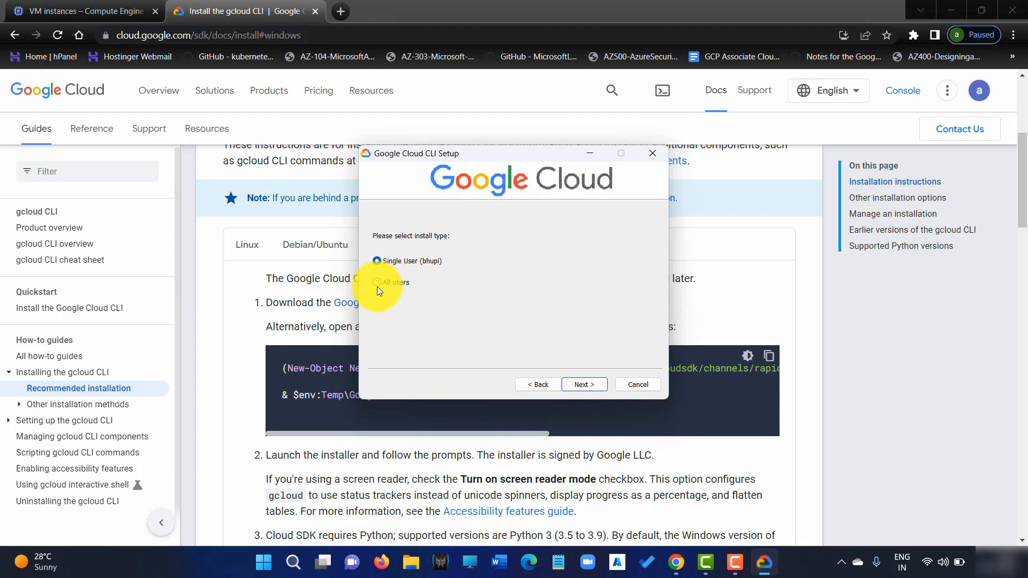
{"action": "left_click", "coordinate": [590, 387]}
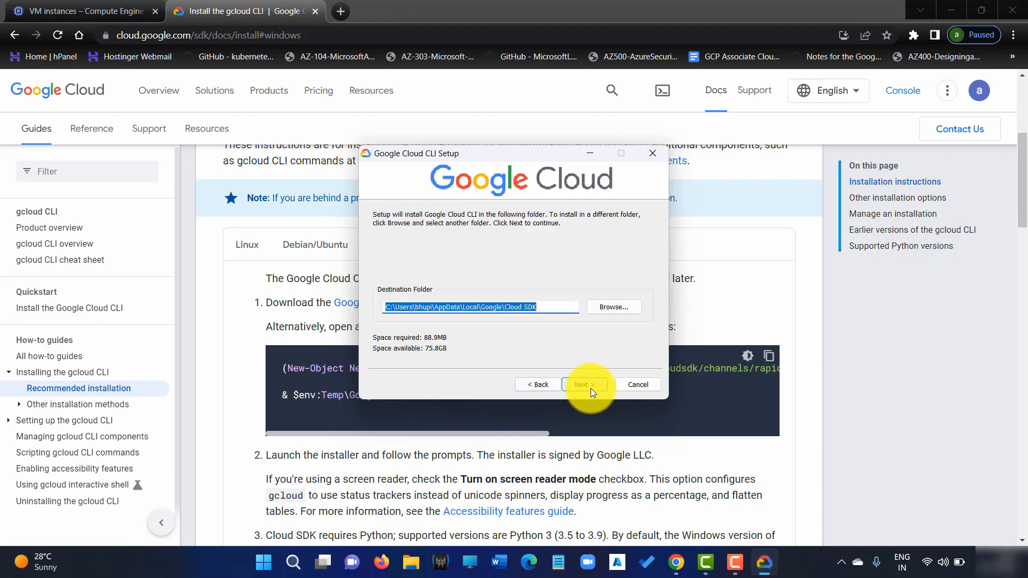
{"action": "left_click", "coordinate": [590, 387]}
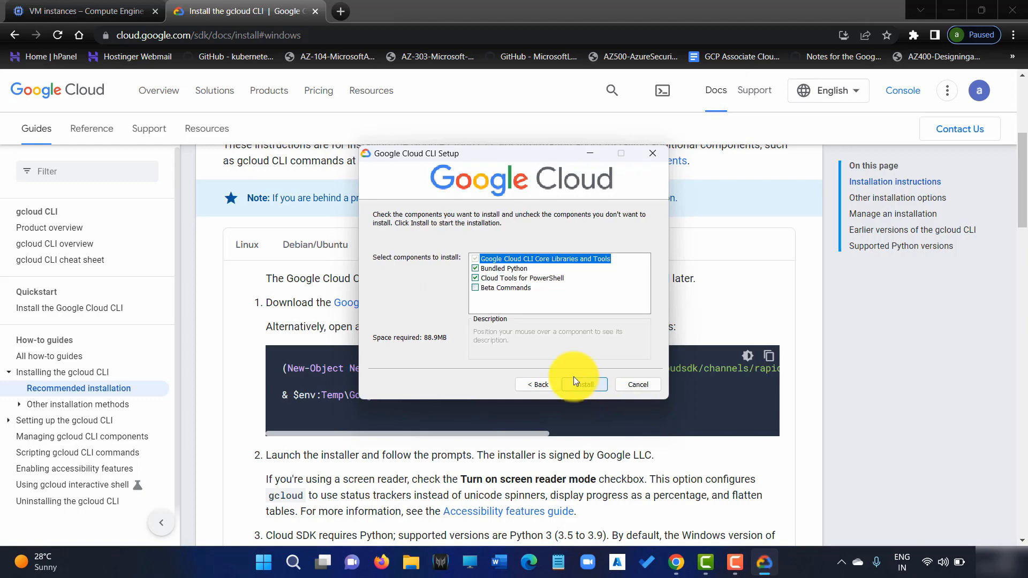
{"action": "left_click", "coordinate": [578, 382]}
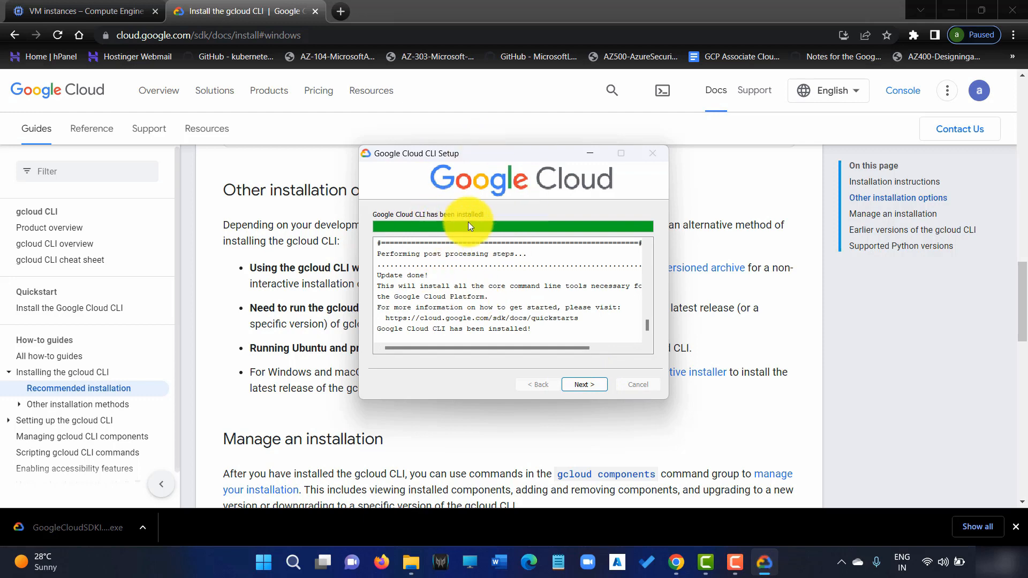
{"action": "left_click", "coordinate": [592, 381]}
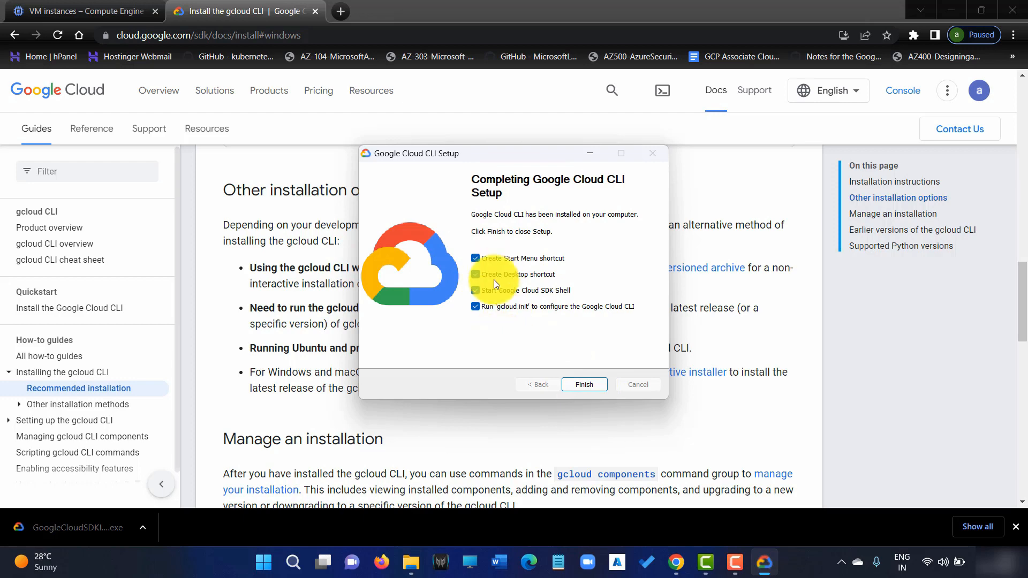
{"action": "left_click", "coordinate": [586, 385]}
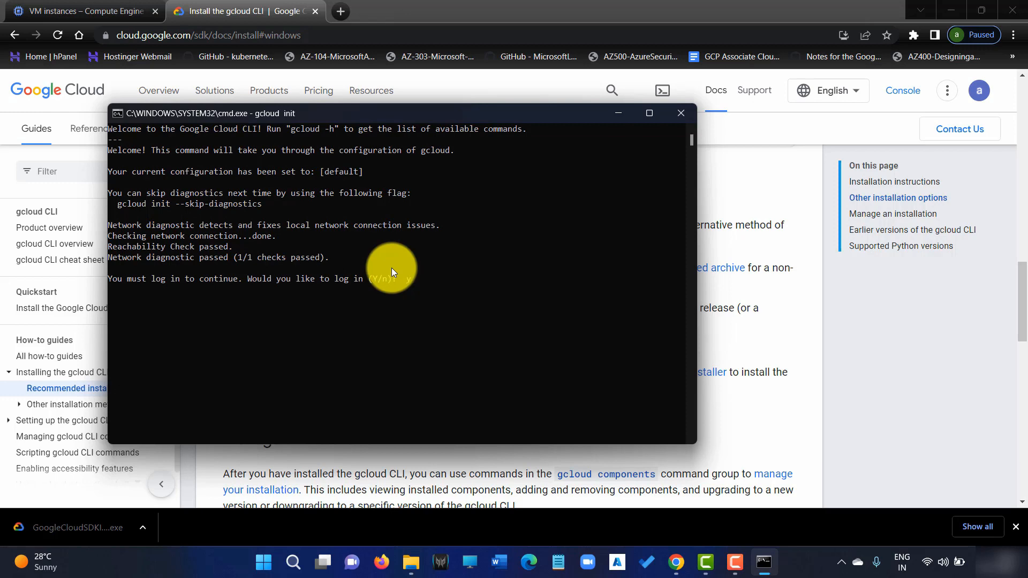
Accept gcloud init's log-in prompt, close the sign-in tab, and switch back to VM instances.
{"action": "key", "text": "Return"}
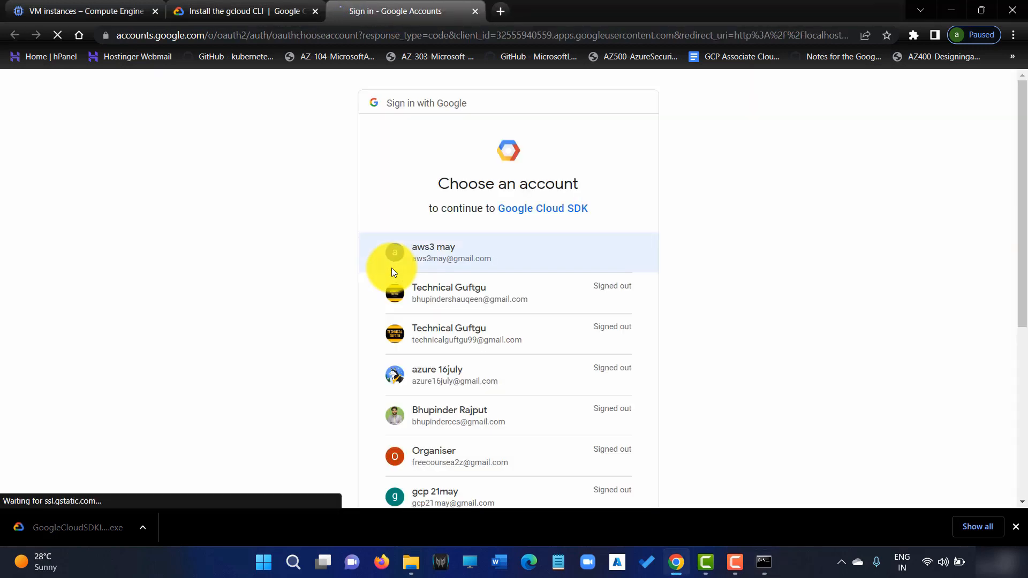
{"action": "left_click", "coordinate": [477, 11]}
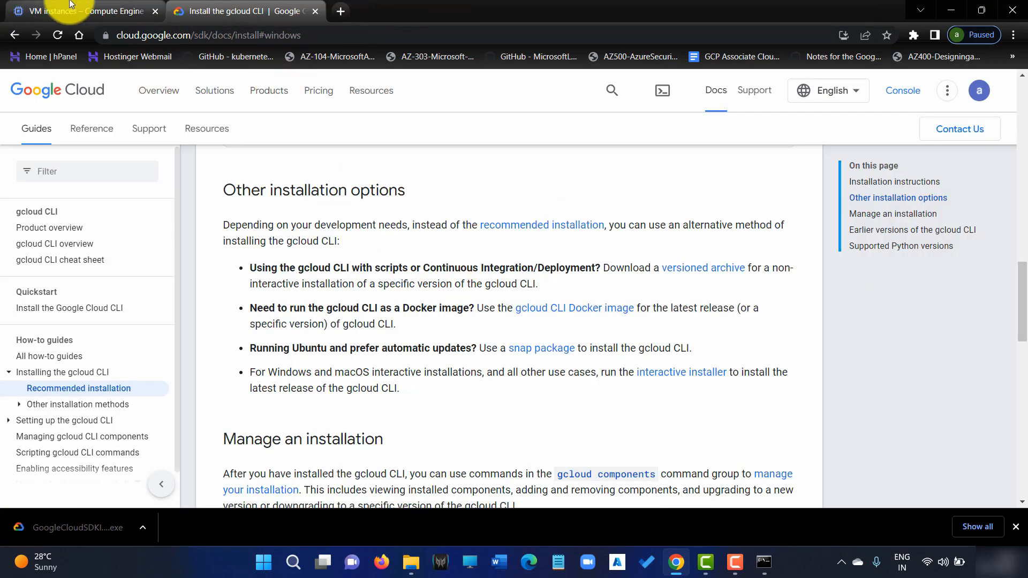
{"action": "left_click", "coordinate": [22, 8]}
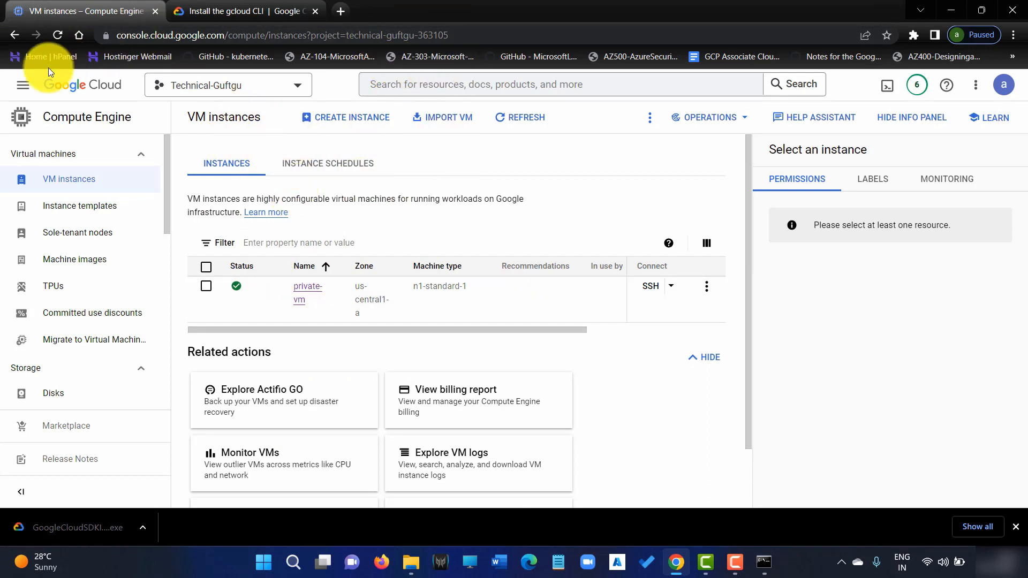
Open the IAM permissions page for project Technical-Guftgu.
{"action": "left_click", "coordinate": [24, 85]}
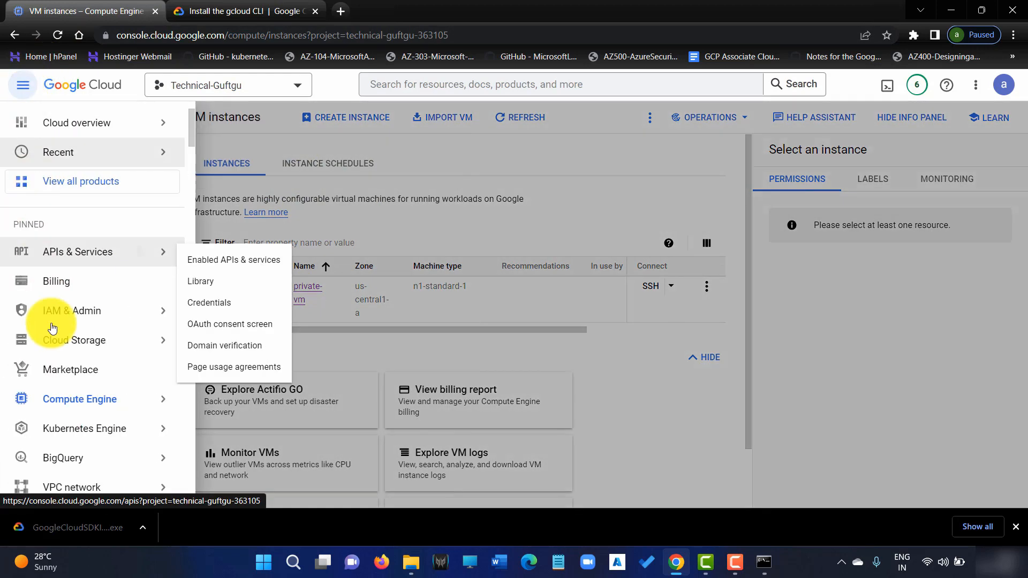
{"action": "mouse_move", "coordinate": [99, 409]}
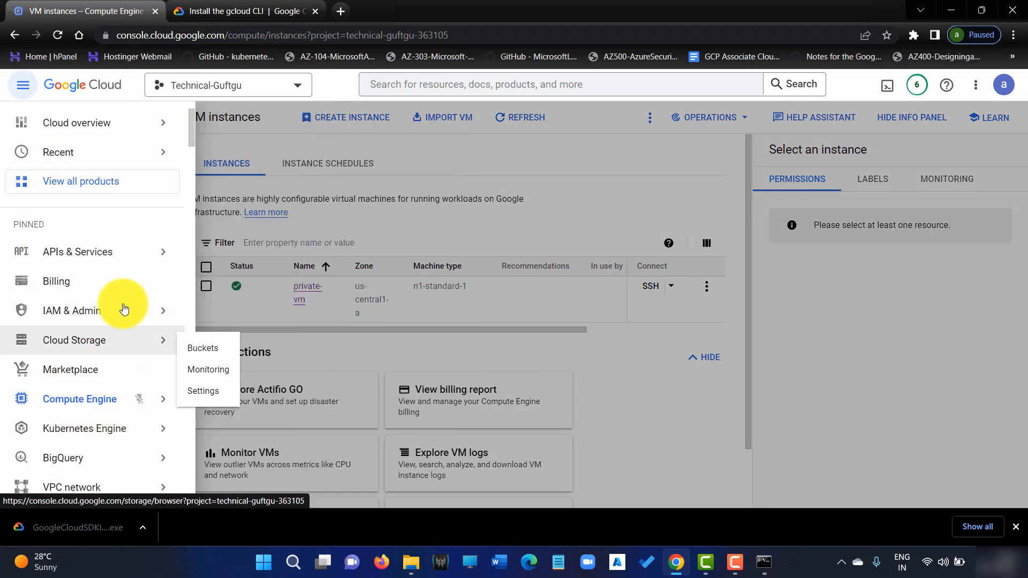
{"action": "mouse_move", "coordinate": [120, 315]}
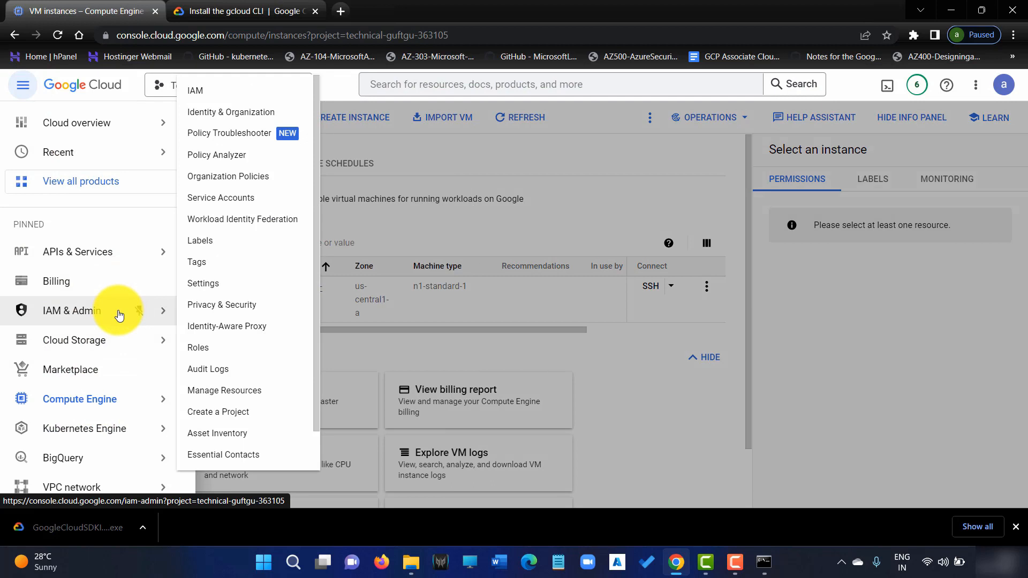
{"action": "left_click", "coordinate": [236, 87]}
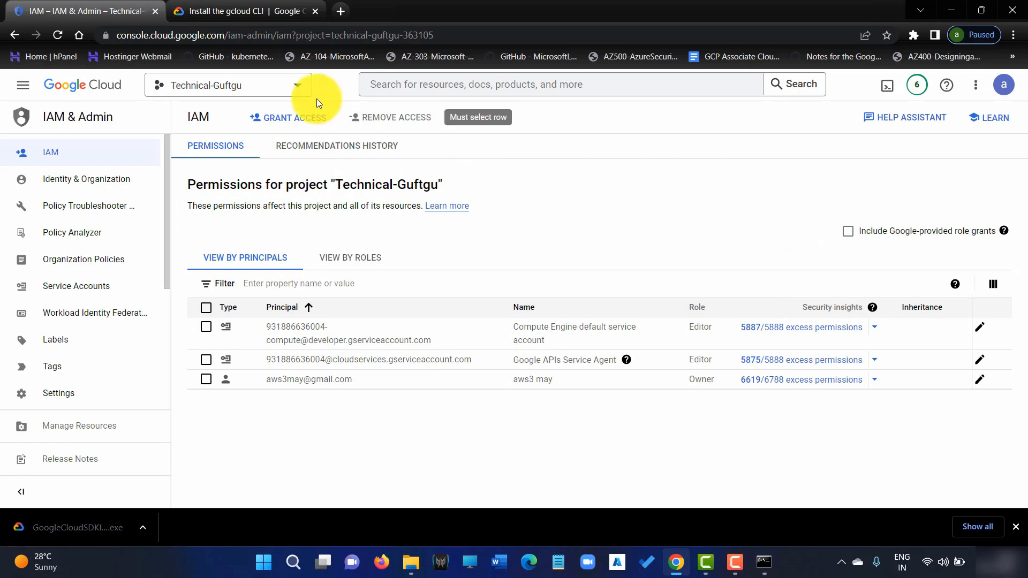
Grant a new principal the basic Viewer role on the project and save.
{"action": "left_click", "coordinate": [291, 118]}
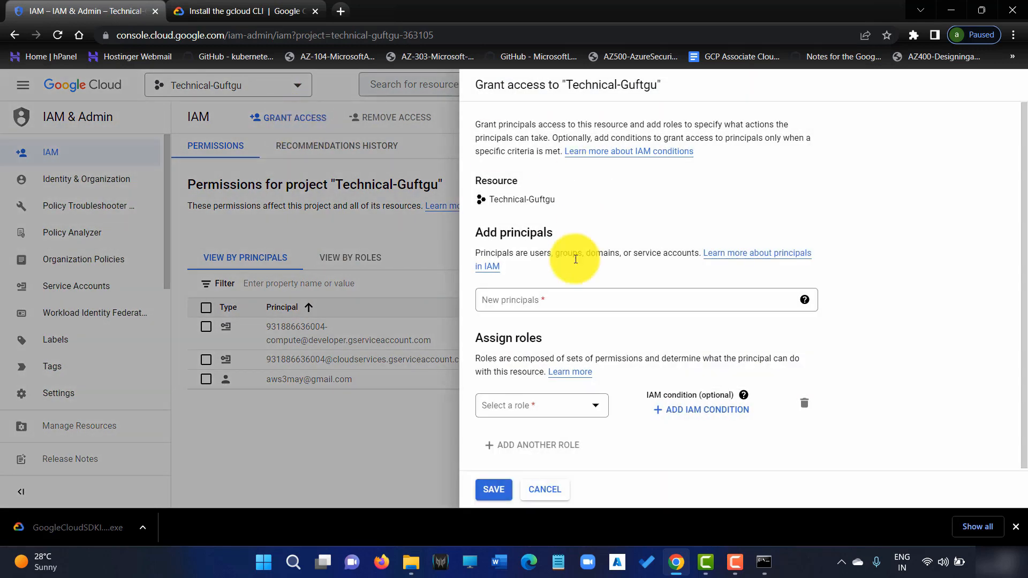
{"action": "left_click", "coordinate": [569, 301]}
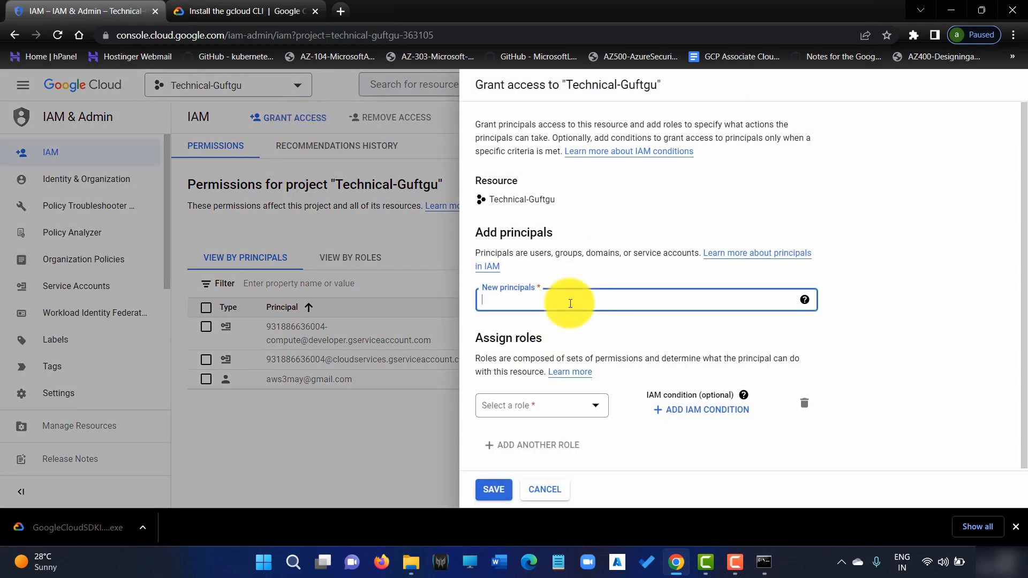
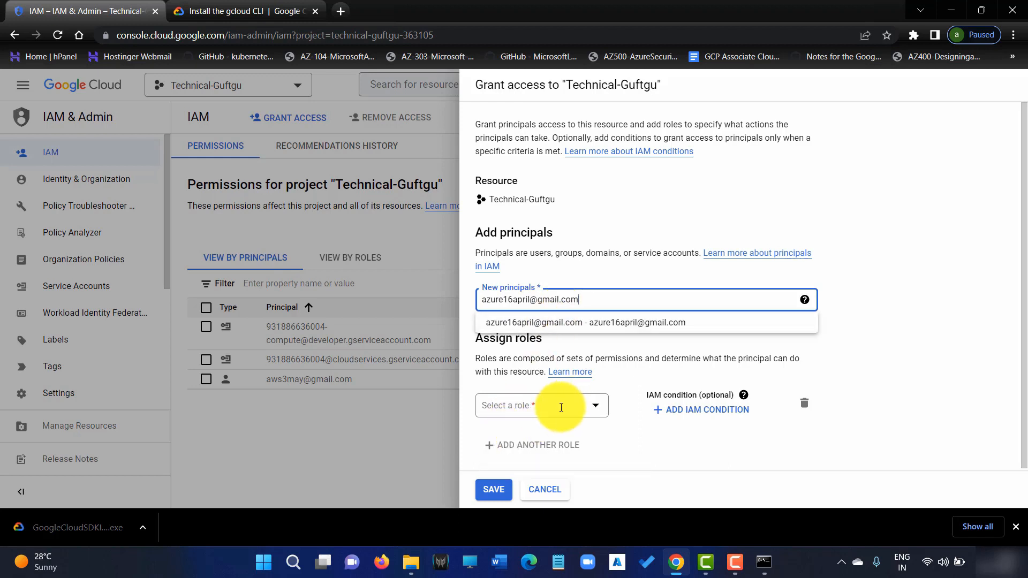
{"action": "left_click", "coordinate": [593, 410]}
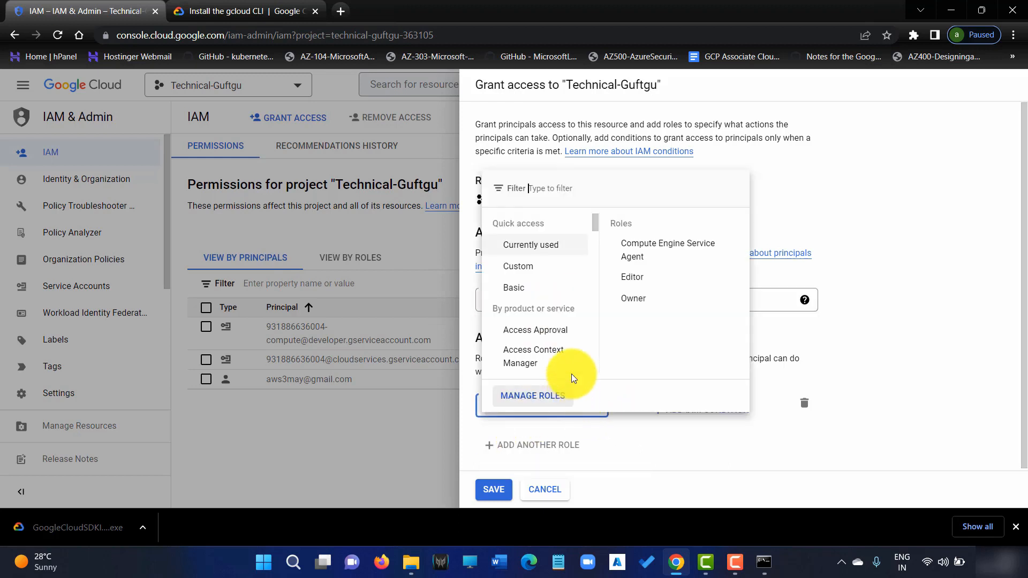
{"action": "scroll", "coordinate": [562, 353], "scroll_direction": "down", "scroll_amount": 3}
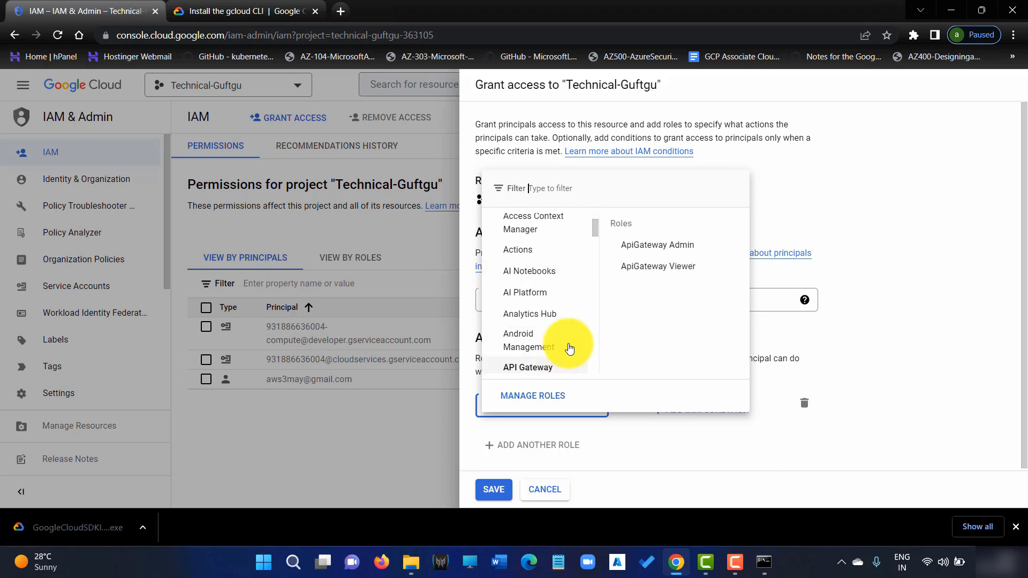
{"action": "scroll", "coordinate": [573, 313], "scroll_direction": "up", "scroll_amount": 3}
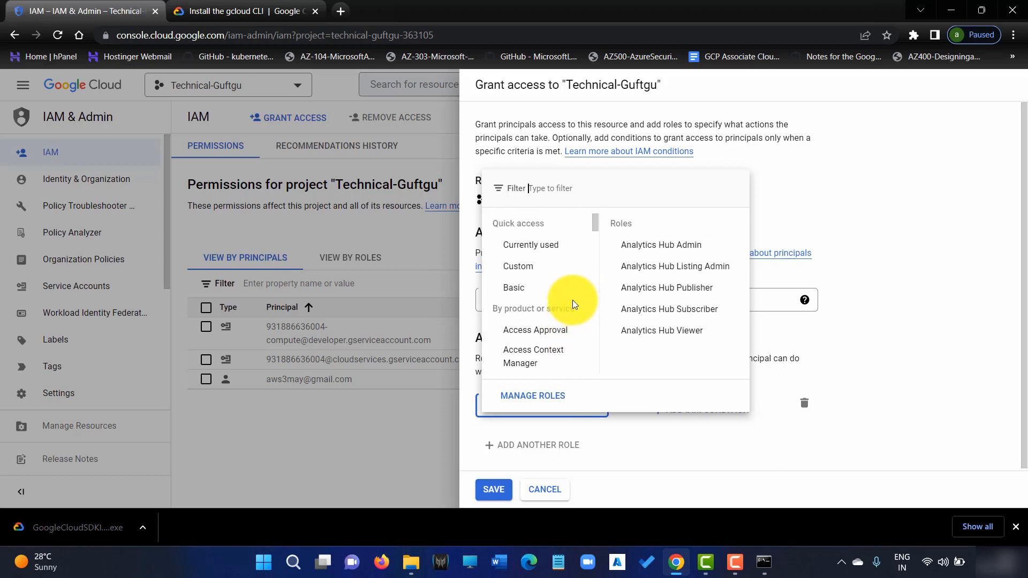
{"action": "left_click", "coordinate": [559, 289]}
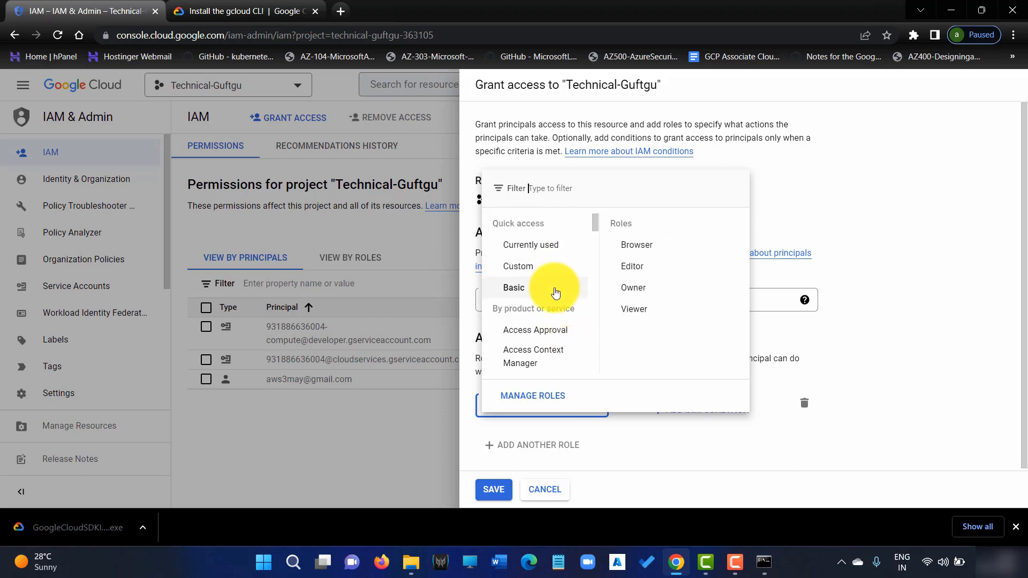
{"action": "left_click", "coordinate": [648, 310]}
{"action": "scroll", "coordinate": [540, 413], "scroll_direction": "down", "scroll_amount": 1}
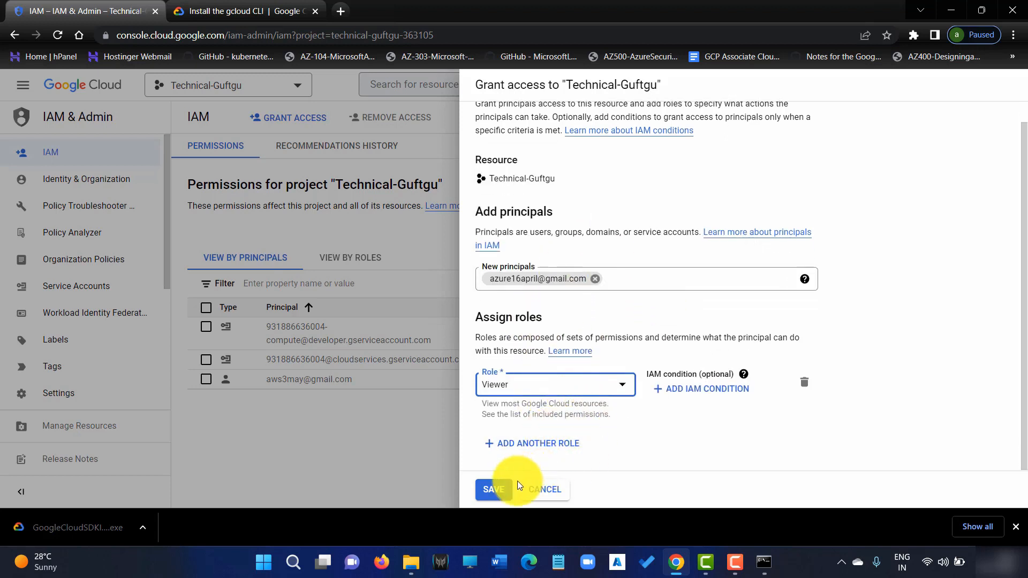
{"action": "left_click", "coordinate": [493, 489]}
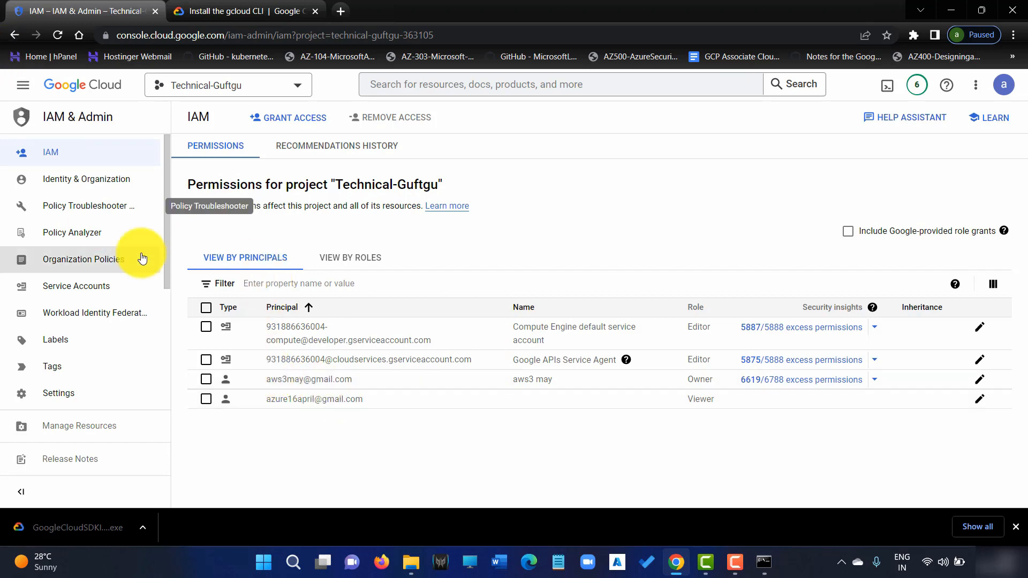
{"action": "left_click", "coordinate": [25, 85]}
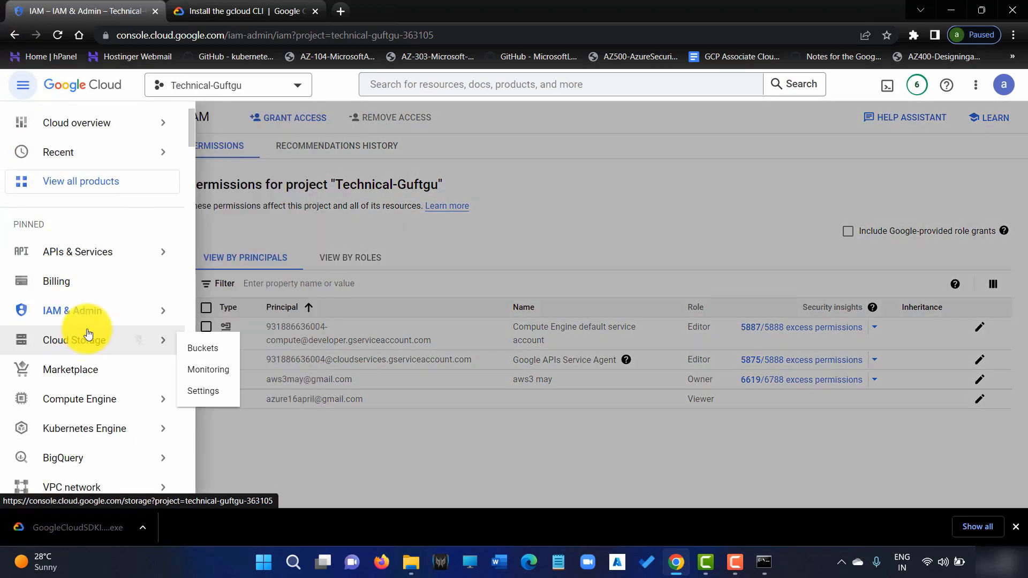
Open Identity-Aware Proxy's SSH and TCP resources and view private-vm's configuration warning.
{"action": "mouse_move", "coordinate": [114, 406]}
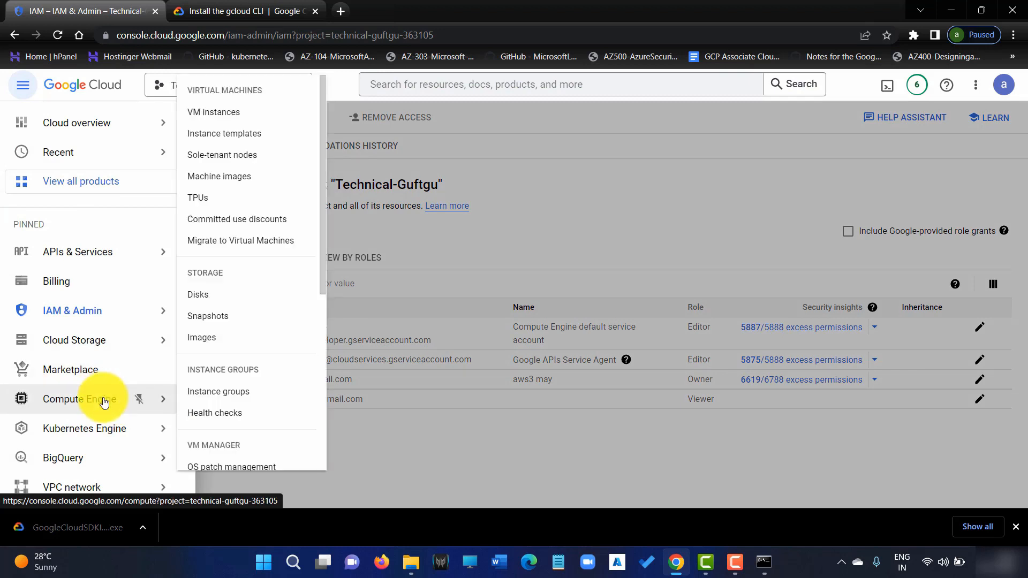
{"action": "mouse_move", "coordinate": [94, 317]}
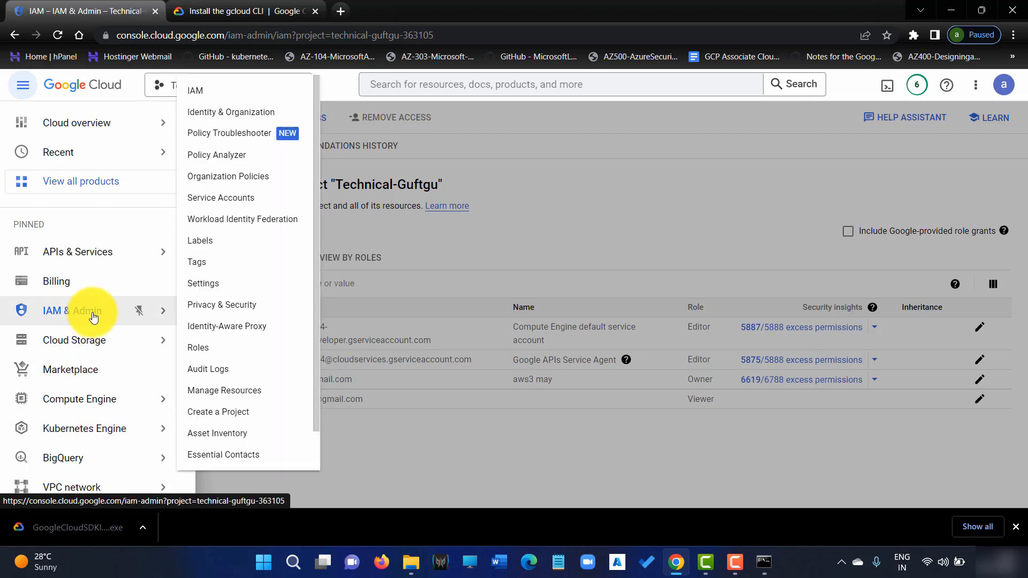
{"action": "left_click", "coordinate": [241, 334]}
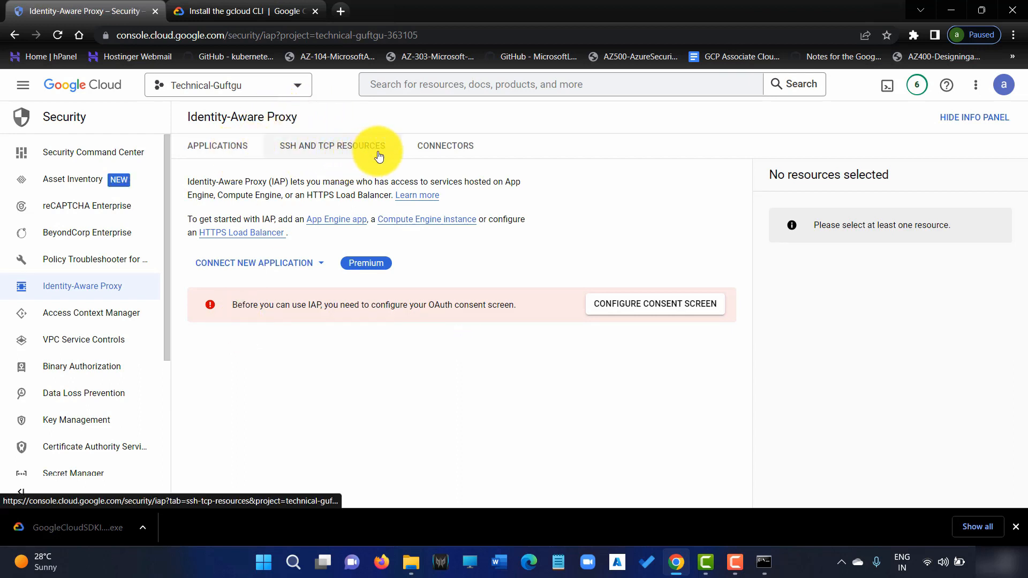
{"action": "left_click", "coordinate": [346, 149]}
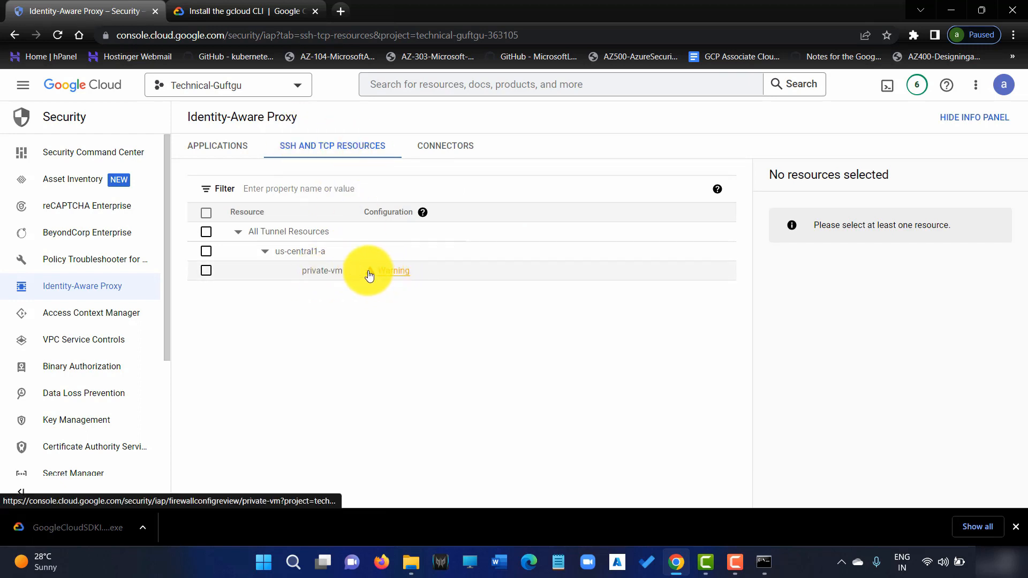
{"action": "left_click", "coordinate": [391, 272]}
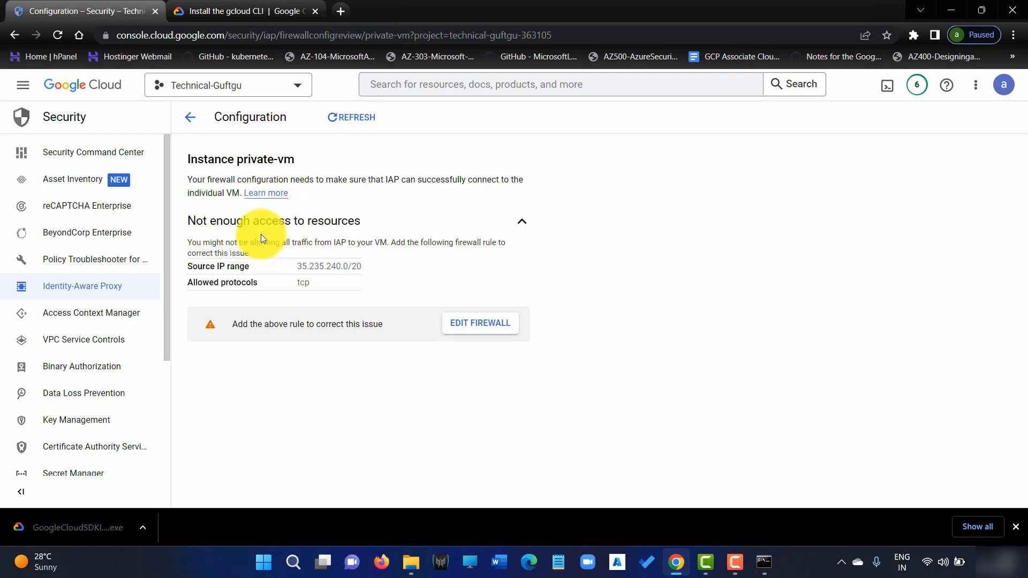
Save the required IAP source range 35.235.240.0/20 in Notepad, then go to the VPC firewall rules.
{"action": "left_click_drag", "start_coordinate": [295, 265], "coordinate": [360, 264]}
{"action": "key", "text": "ctrl+c"}
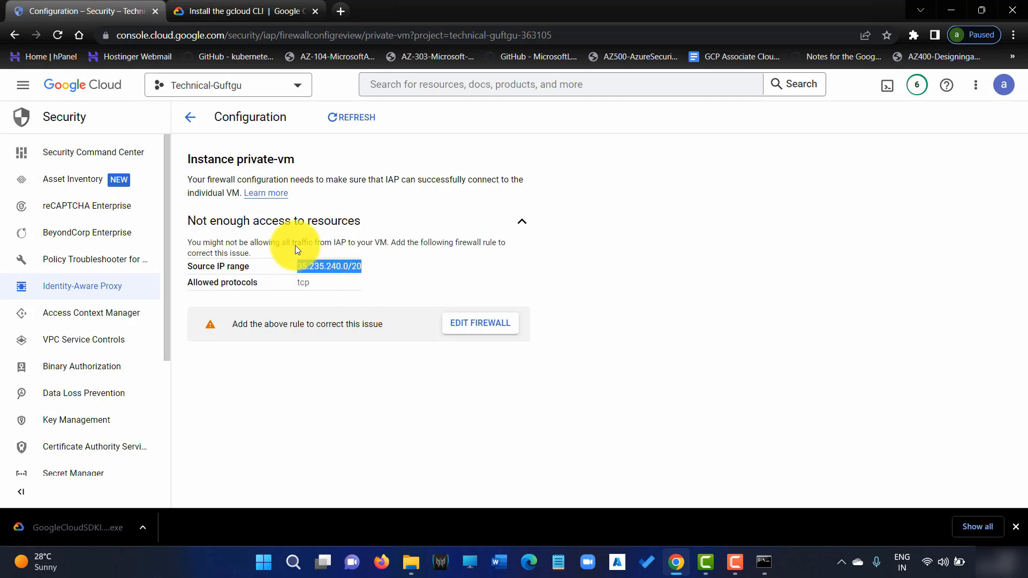
{"action": "left_click", "coordinate": [558, 562]}
{"action": "key", "text": "ctrl+v"}
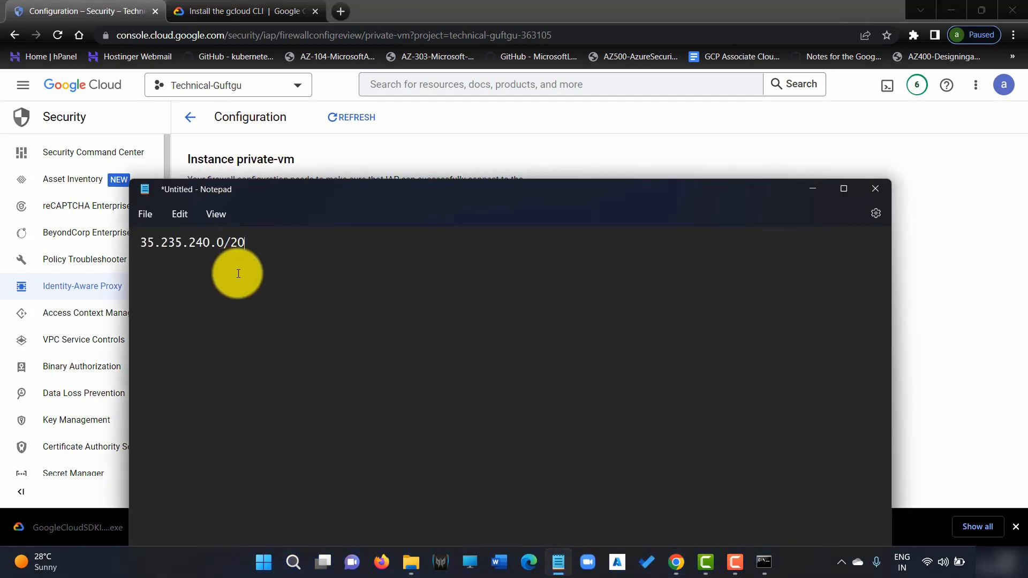
{"action": "left_click", "coordinate": [812, 190]}
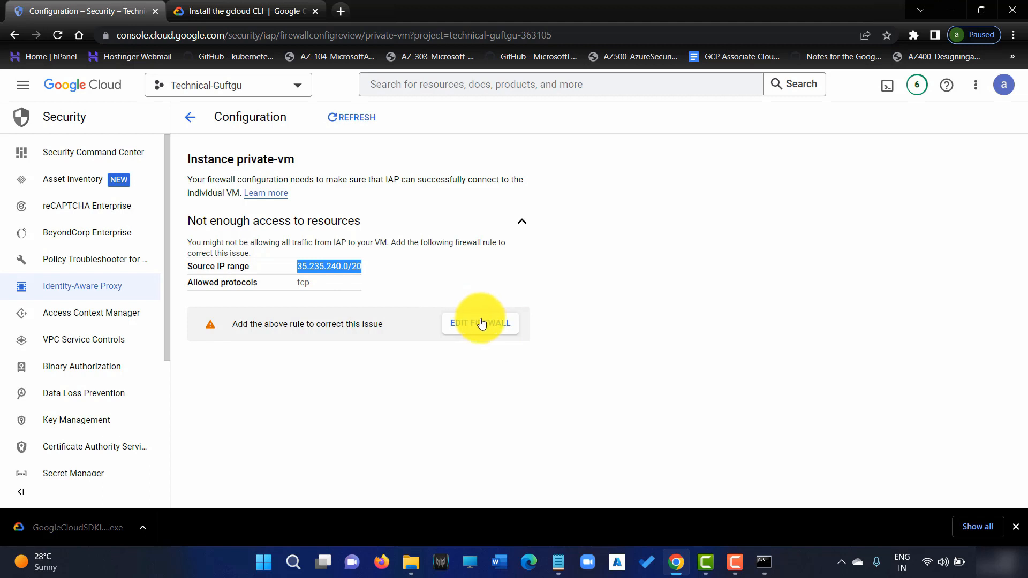
{"action": "left_click_drag", "start_coordinate": [229, 243], "coordinate": [388, 241]}
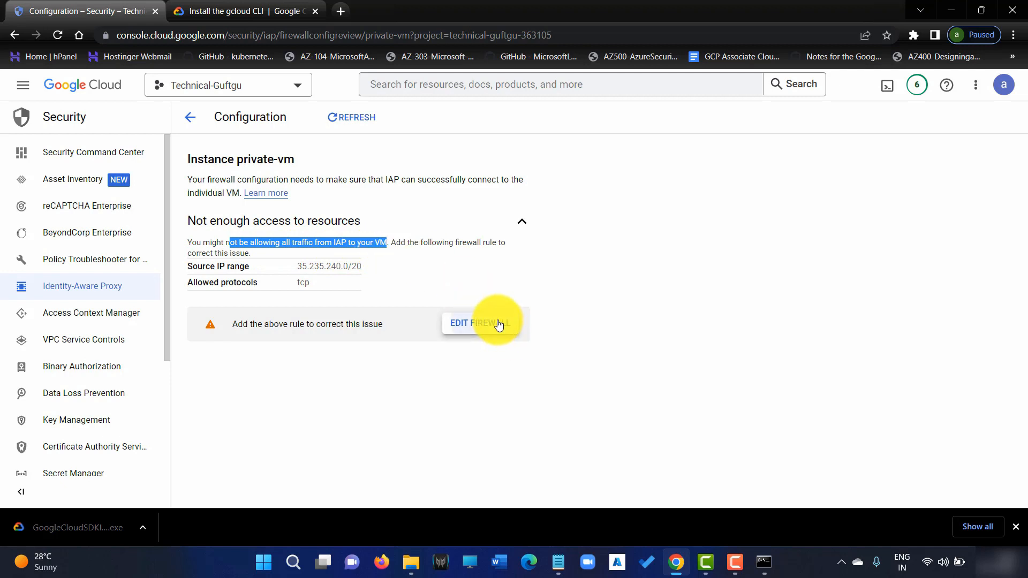
{"action": "left_click", "coordinate": [498, 324]}
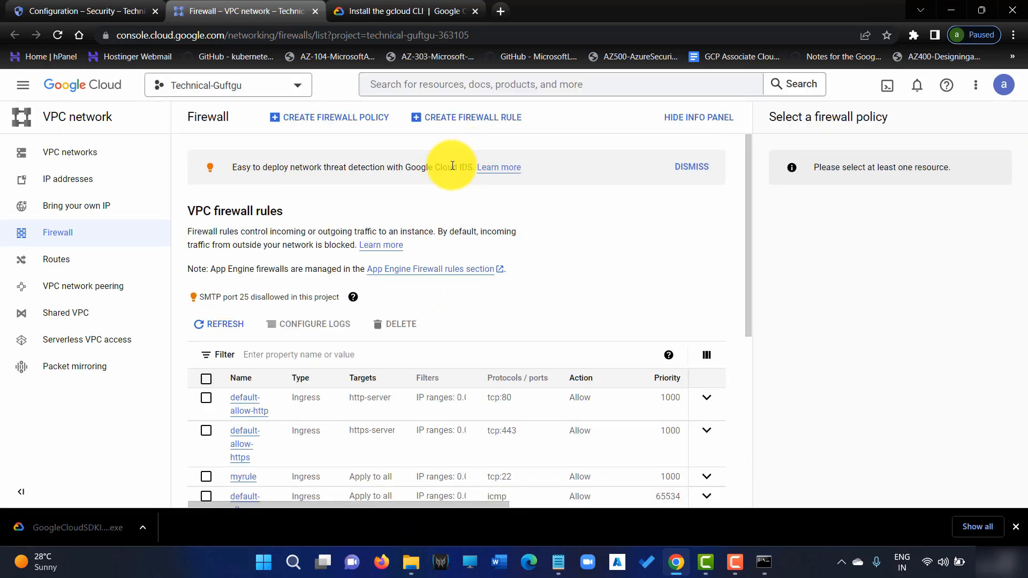
Start a new firewall rule named iap-rule targeting all instances in the network.
{"action": "scroll", "coordinate": [436, 160], "scroll_direction": "down", "scroll_amount": 1}
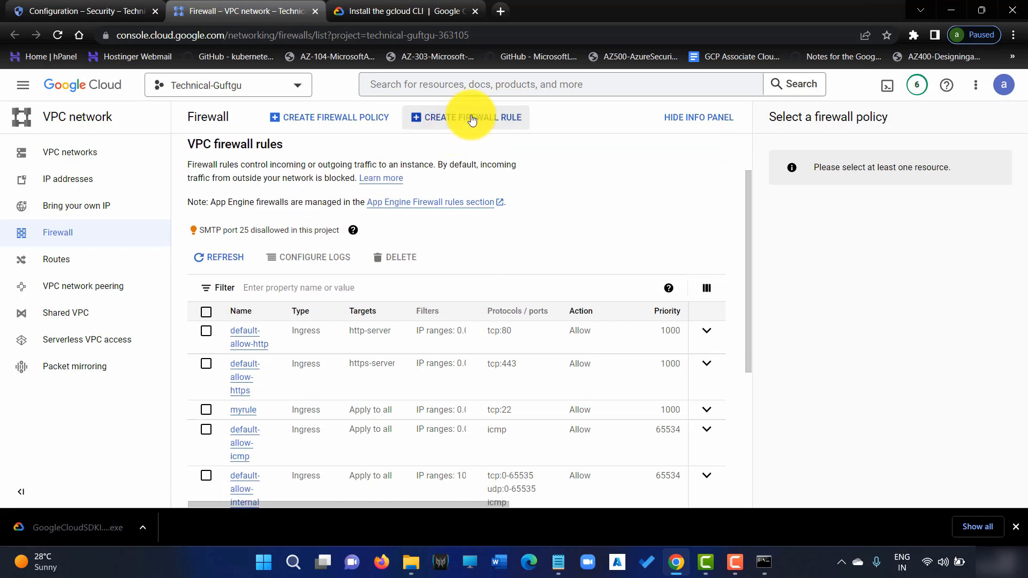
{"action": "left_click", "coordinate": [472, 119]}
{"action": "left_click", "coordinate": [342, 208]}
{"action": "type", "text": "iap-ru"}
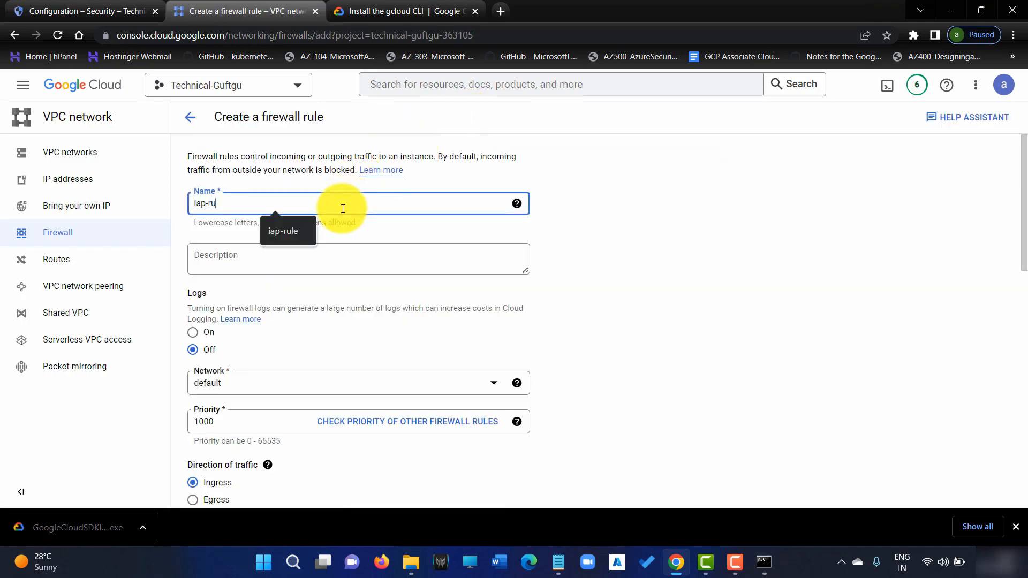
{"action": "type", "text": "le"}
{"action": "scroll", "coordinate": [271, 358], "scroll_direction": "down", "scroll_amount": 1}
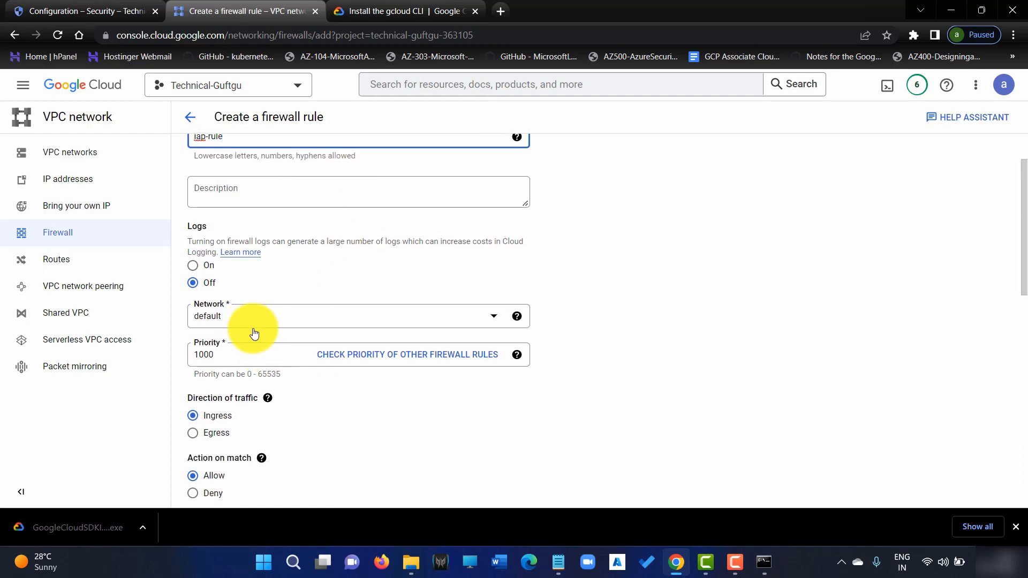
{"action": "scroll", "coordinate": [244, 334], "scroll_direction": "down", "scroll_amount": 2}
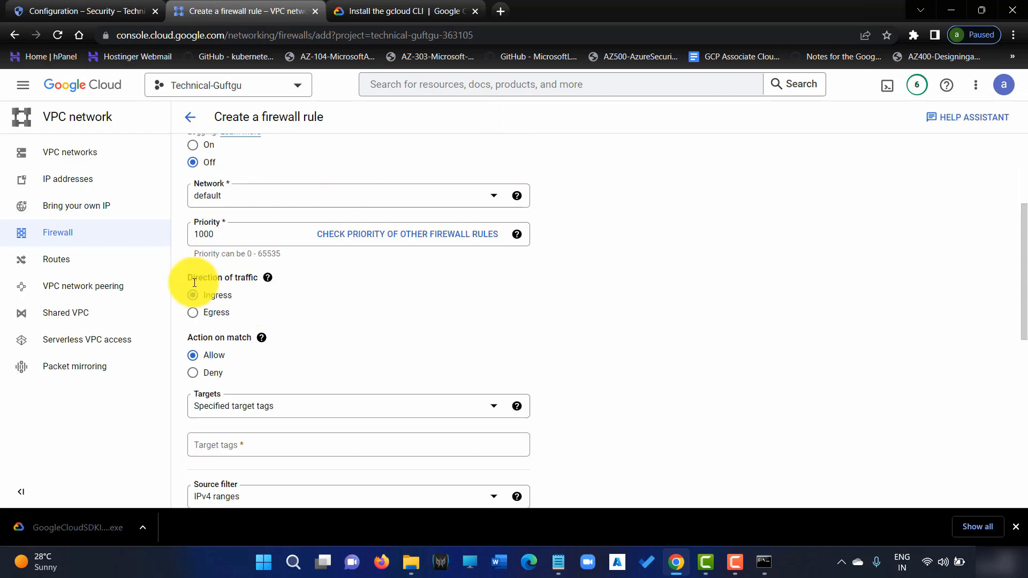
{"action": "scroll", "coordinate": [381, 352], "scroll_direction": "down", "scroll_amount": 3}
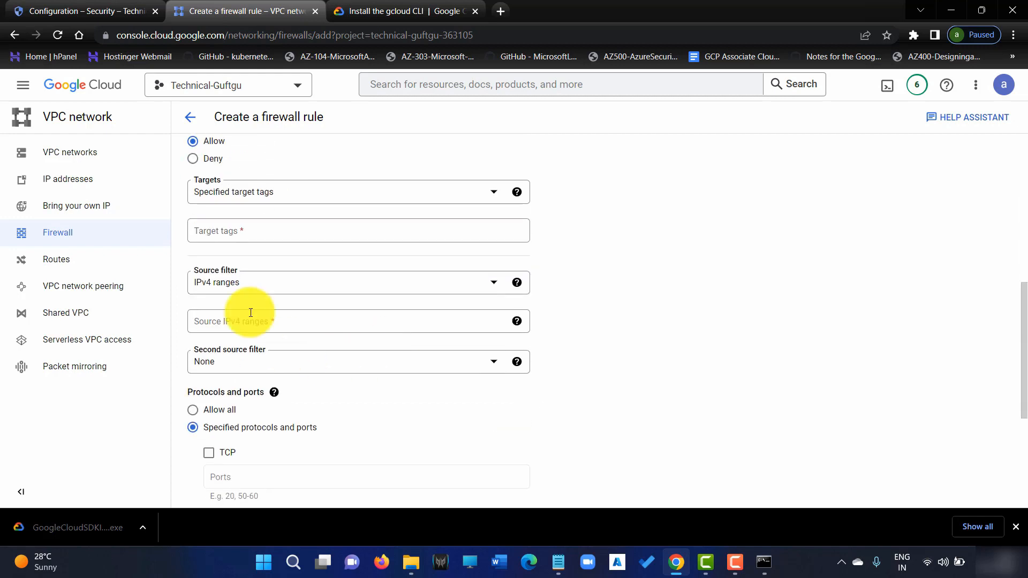
{"action": "left_click", "coordinate": [284, 202]}
{"action": "left_click", "coordinate": [257, 203]}
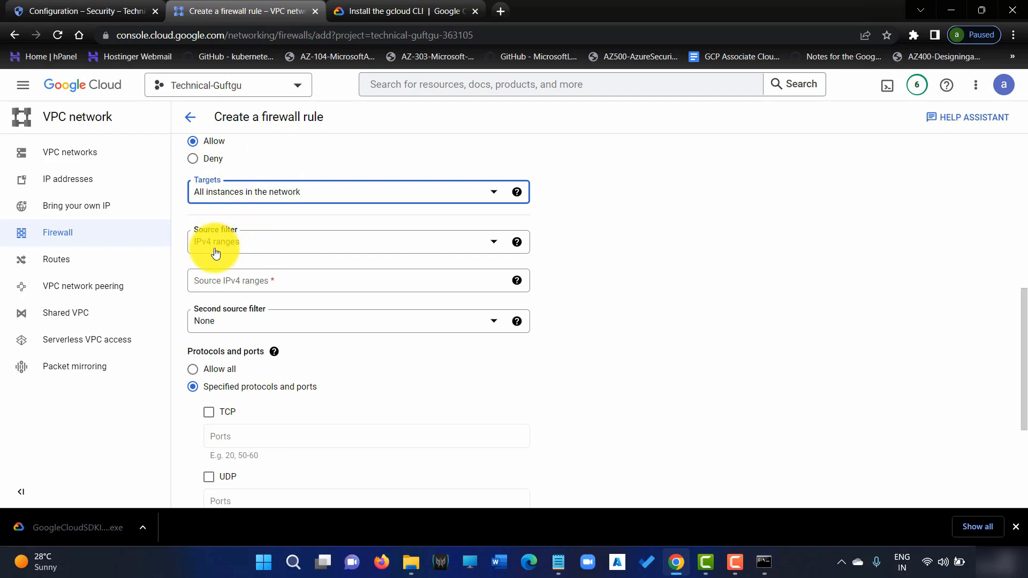
Give iap-rule source range 35.235.240.0/20 and TCP port 22, then create it.
{"action": "left_click", "coordinate": [231, 283]}
{"action": "key", "text": "ctrl+v"}
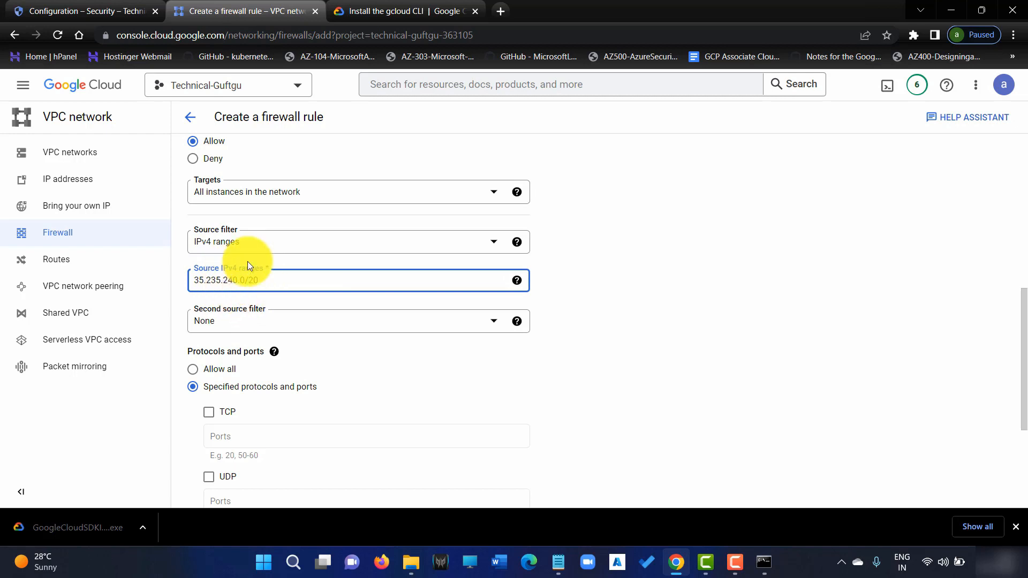
{"action": "scroll", "coordinate": [264, 298], "scroll_direction": "down", "scroll_amount": 3}
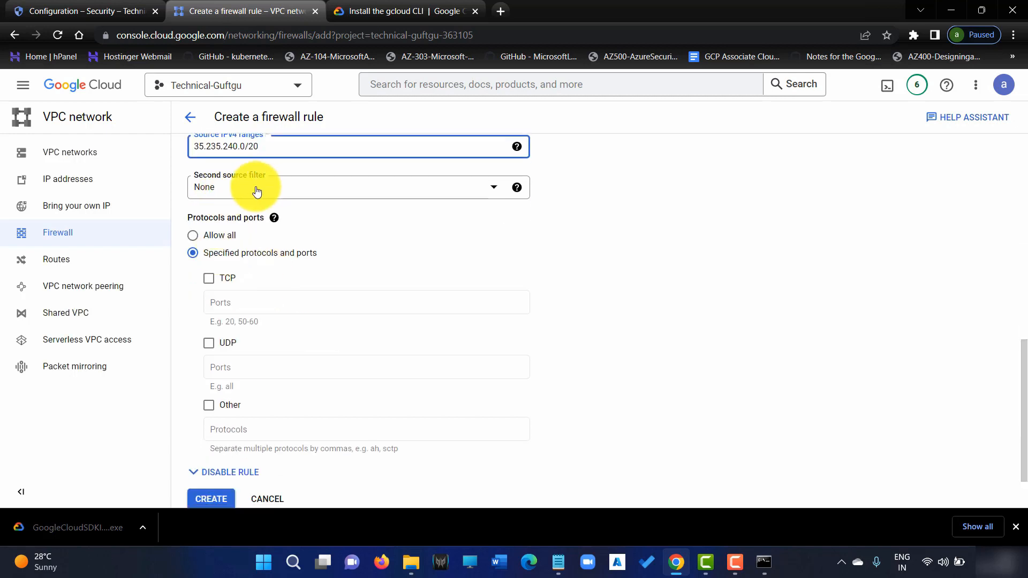
{"action": "left_click", "coordinate": [204, 279]}
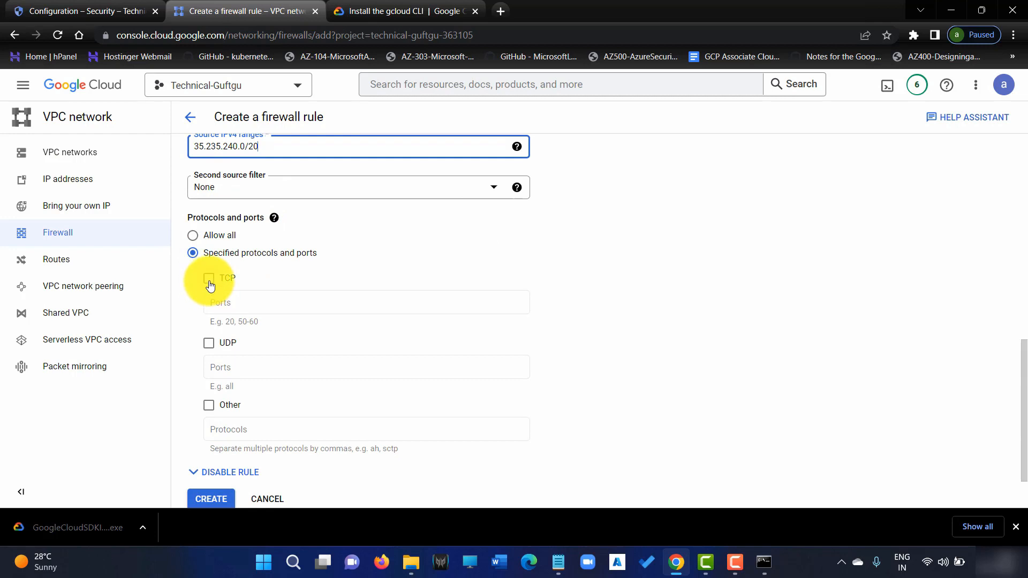
{"action": "left_click", "coordinate": [231, 303]}
{"action": "type", "text": "ssh"}
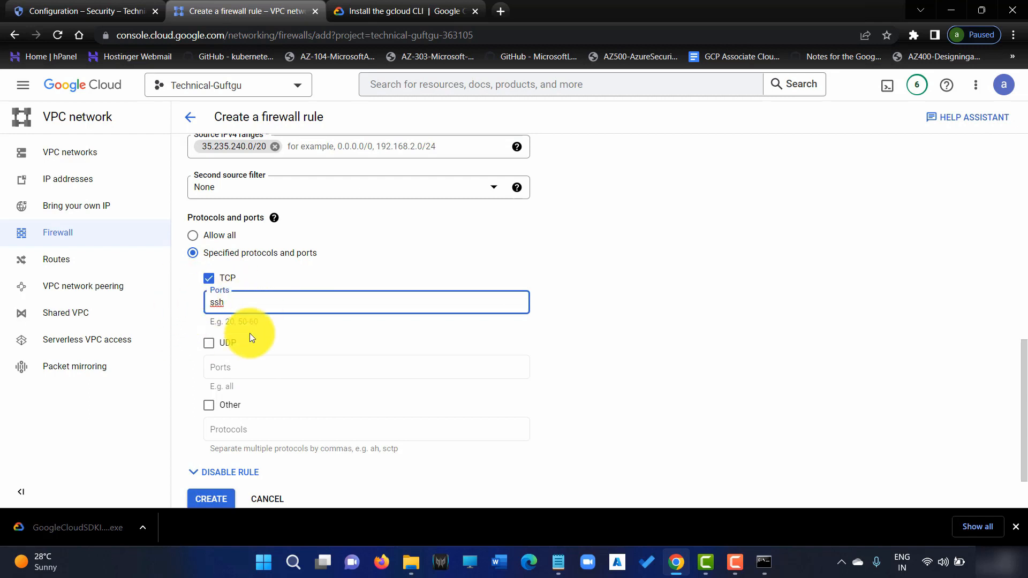
{"action": "key", "text": "BackSpace"}
{"action": "key", "text": "BackSpace"}
{"action": "key", "text": "BackSpace"}
{"action": "type", "text": "22"}
{"action": "left_click", "coordinate": [338, 256]}
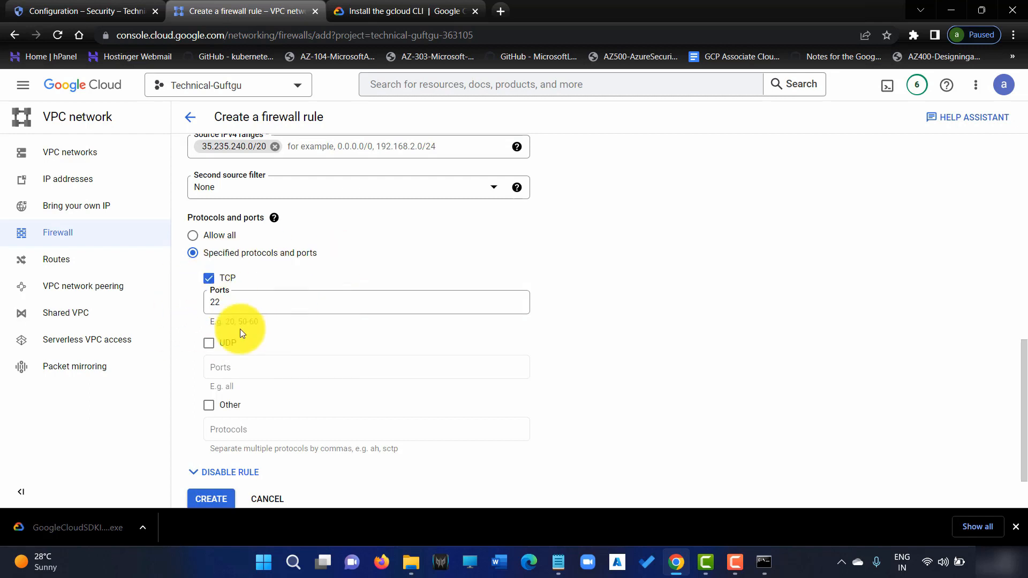
{"action": "scroll", "coordinate": [303, 282], "scroll_direction": "down", "scroll_amount": 1}
{"action": "left_click", "coordinate": [214, 432]}
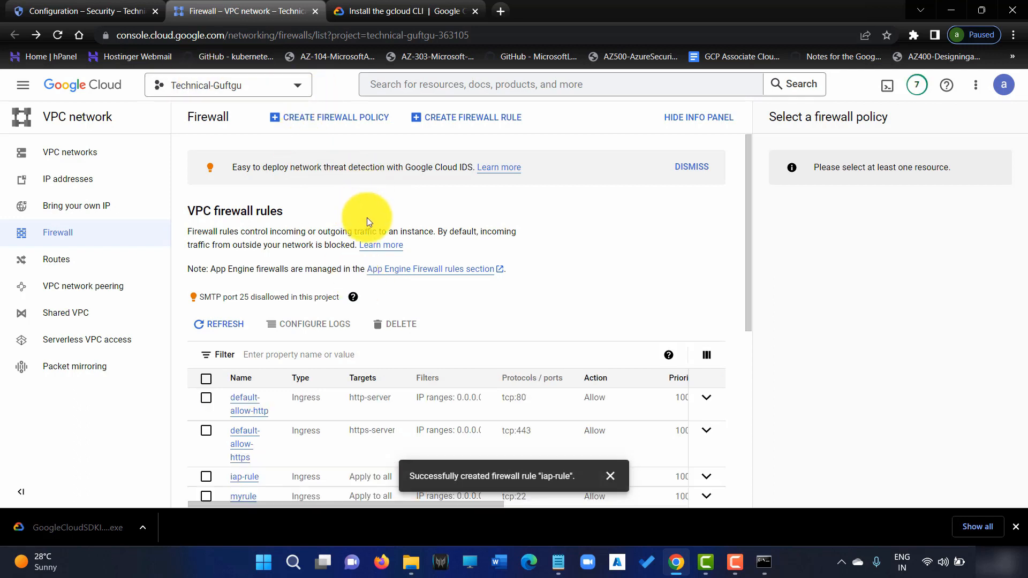
{"action": "scroll", "coordinate": [367, 202], "scroll_direction": "down", "scroll_amount": 6}
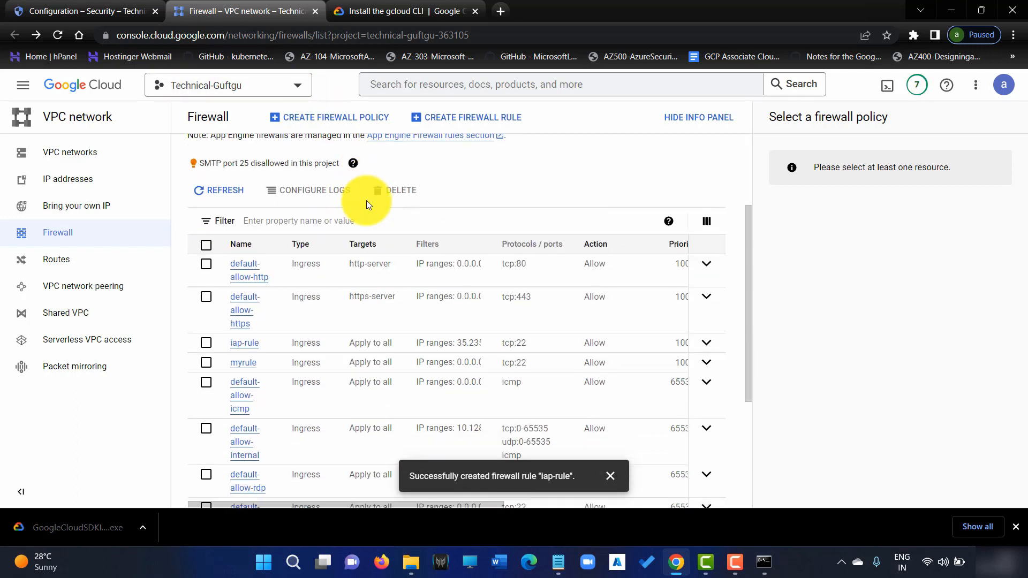
{"action": "scroll", "coordinate": [305, 289], "scroll_direction": "up", "scroll_amount": 1}
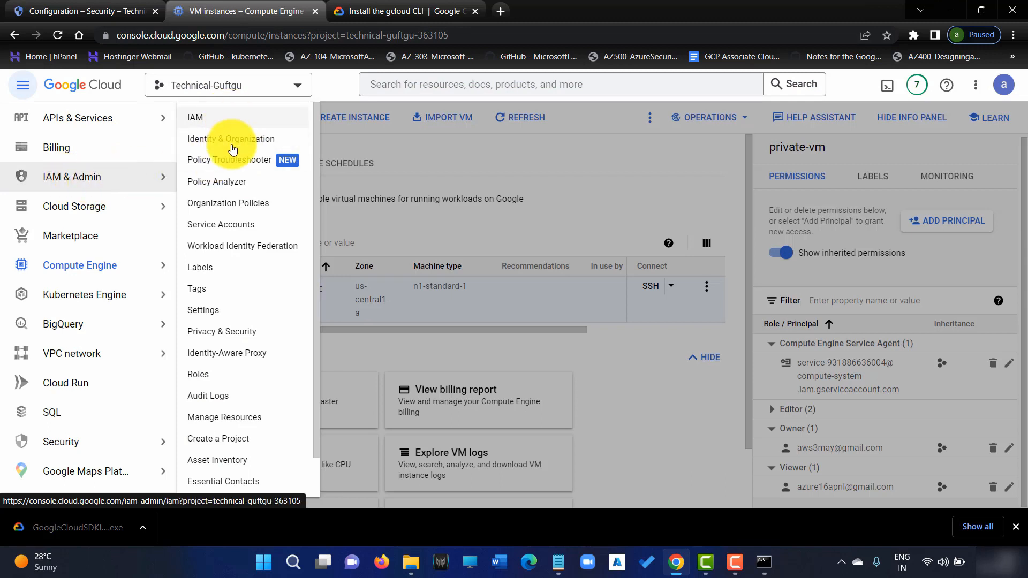
Select private-vm under IAP's SSH and TCP resources and expand its Owner principals.
{"action": "left_click", "coordinate": [239, 354]}
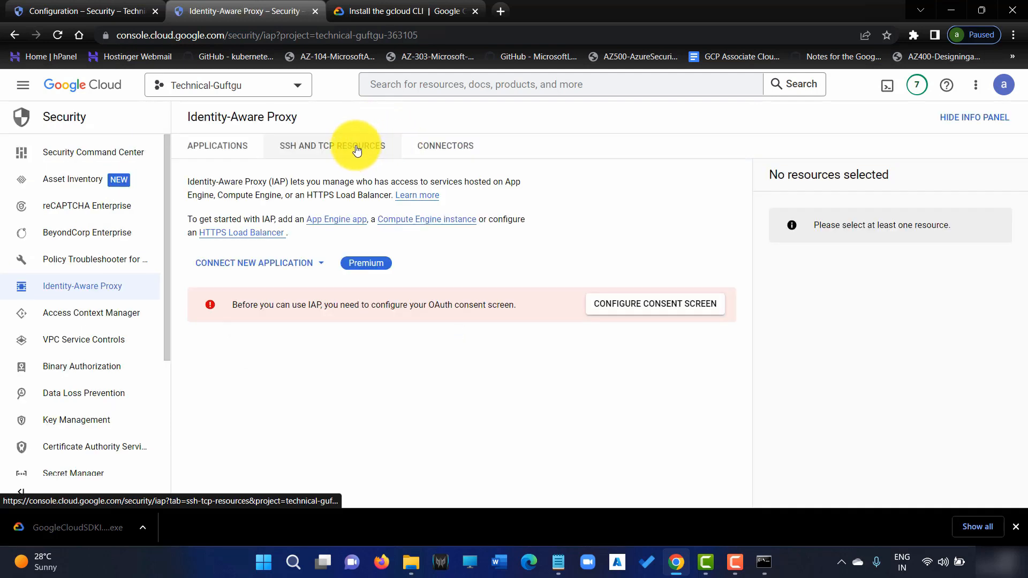
{"action": "left_click", "coordinate": [356, 150]}
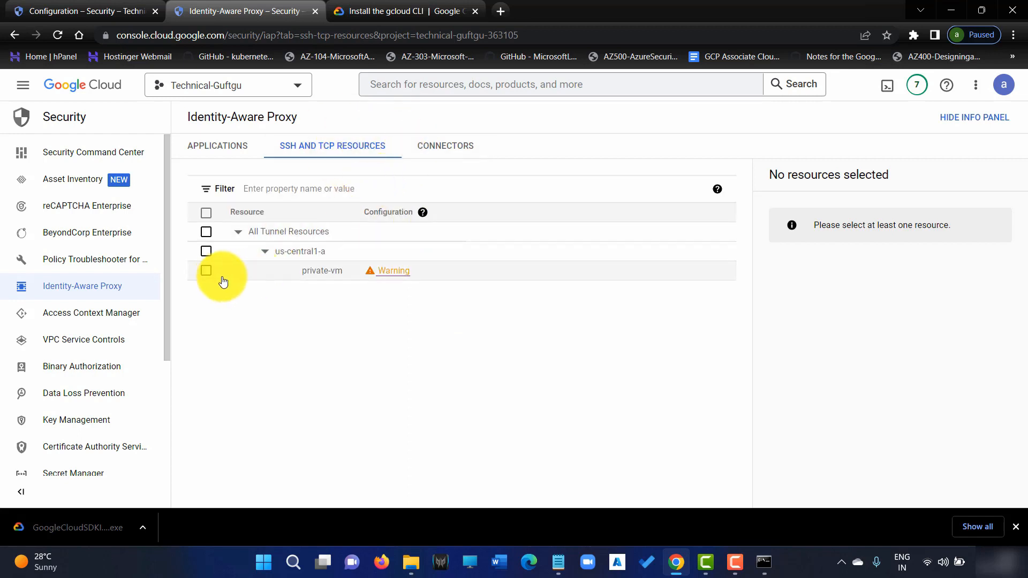
{"action": "left_click", "coordinate": [207, 272]}
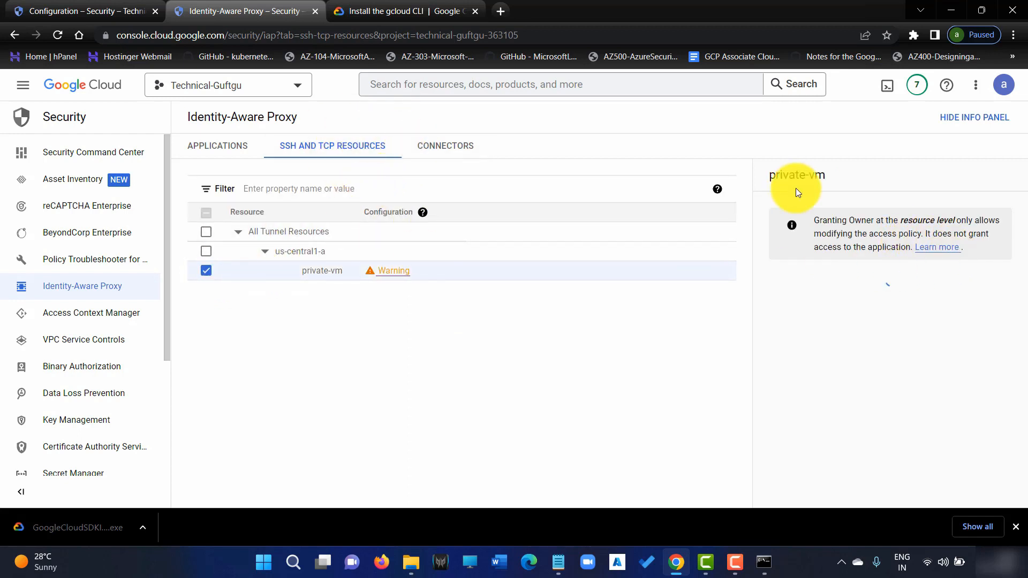
{"action": "left_click", "coordinate": [771, 409]}
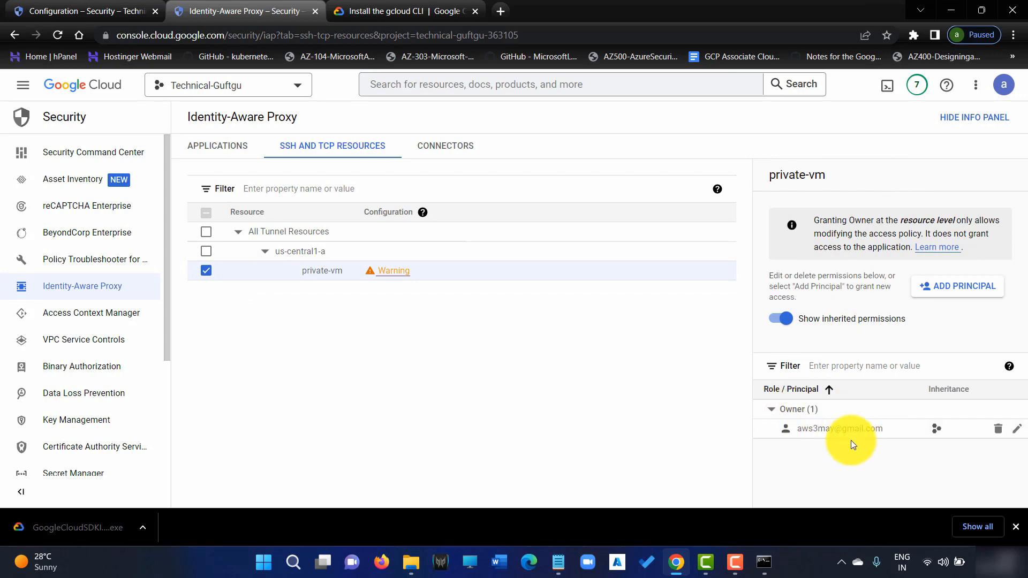
Add the new user's e-mail as a principal on private-vm with IAP-secured Tunnel User, and save.
{"action": "left_click", "coordinate": [965, 287]}
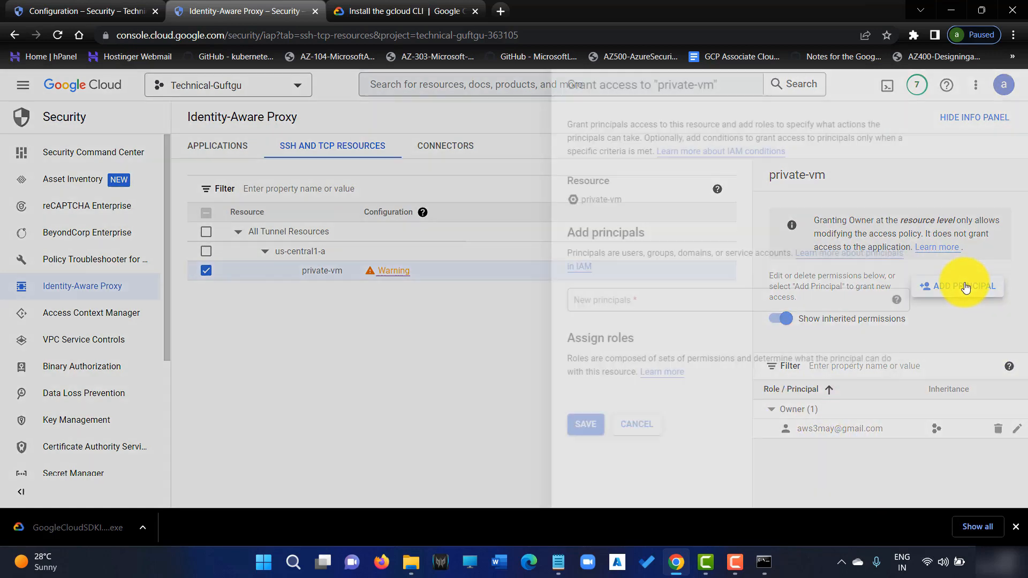
{"action": "left_click", "coordinate": [620, 298]}
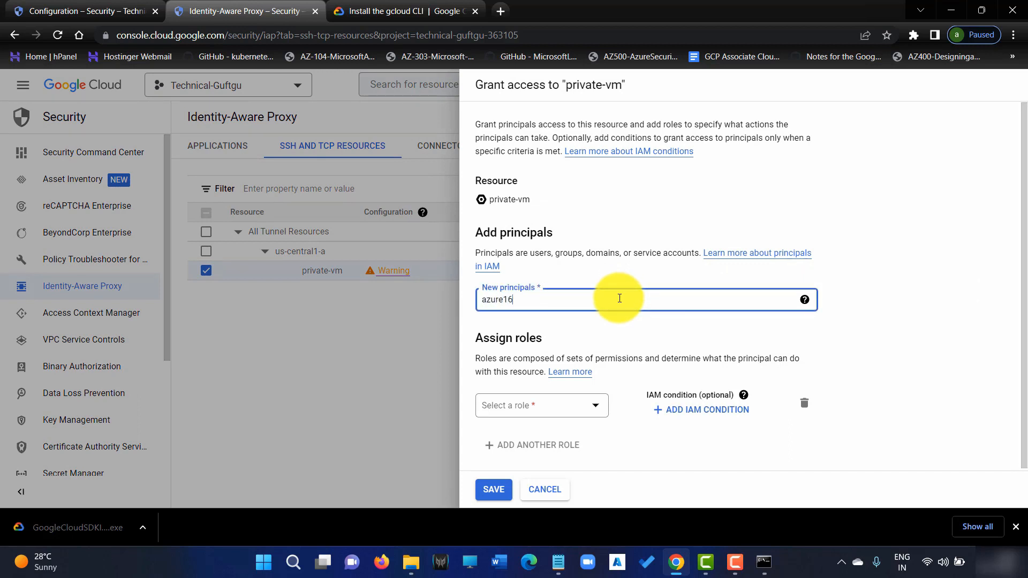
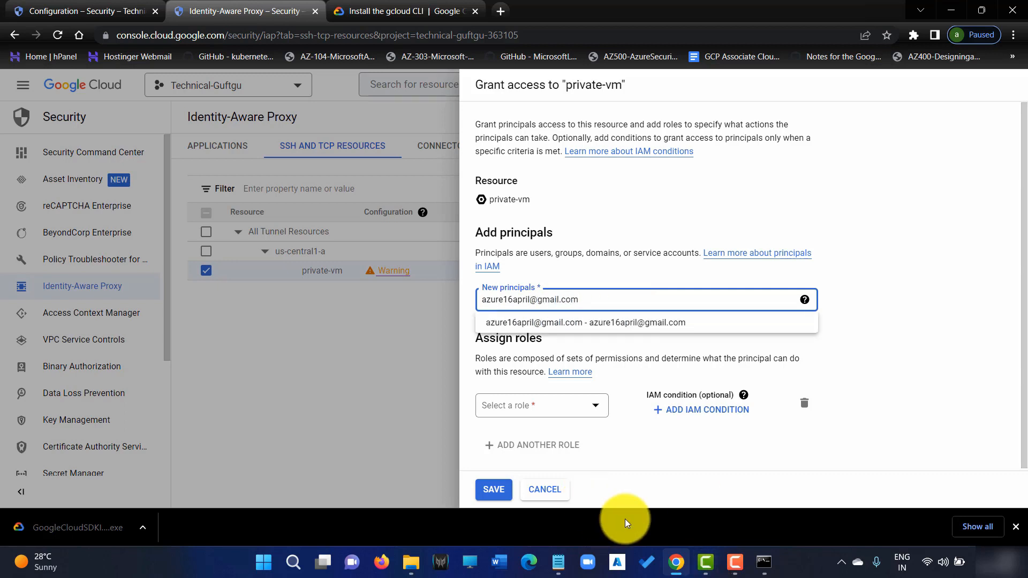
{"action": "left_click", "coordinate": [614, 322]}
{"action": "left_click", "coordinate": [578, 406]}
{"action": "mouse_move", "coordinate": [524, 285]}
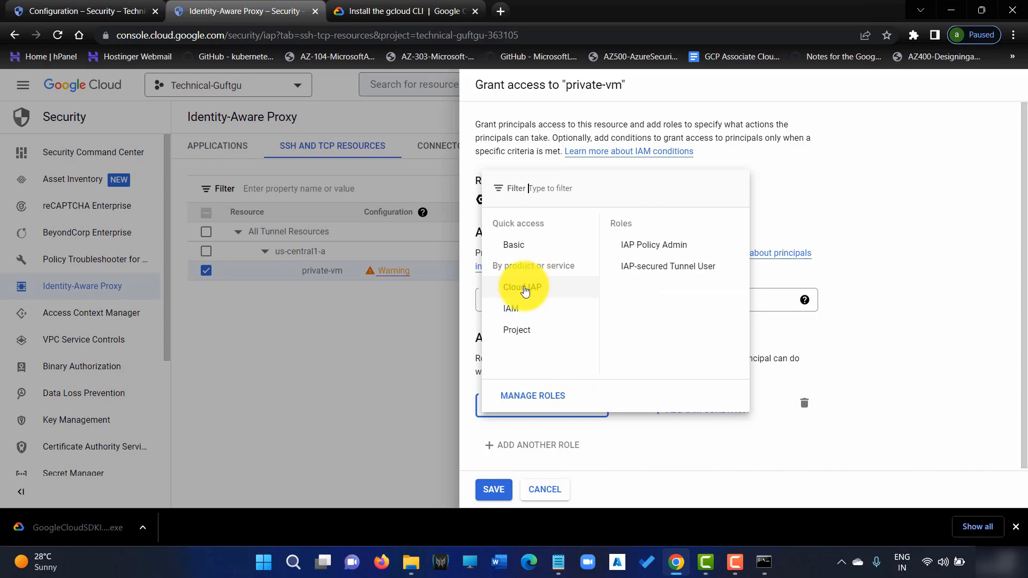
{"action": "left_click", "coordinate": [696, 266]}
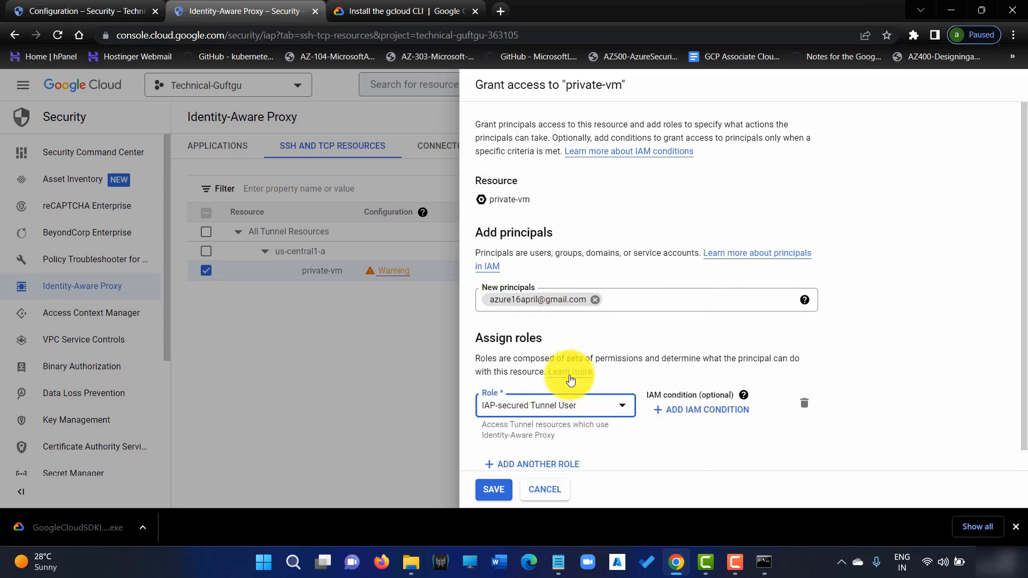
{"action": "scroll", "coordinate": [622, 324], "scroll_direction": "down", "scroll_amount": 1}
{"action": "left_click", "coordinate": [492, 488]}
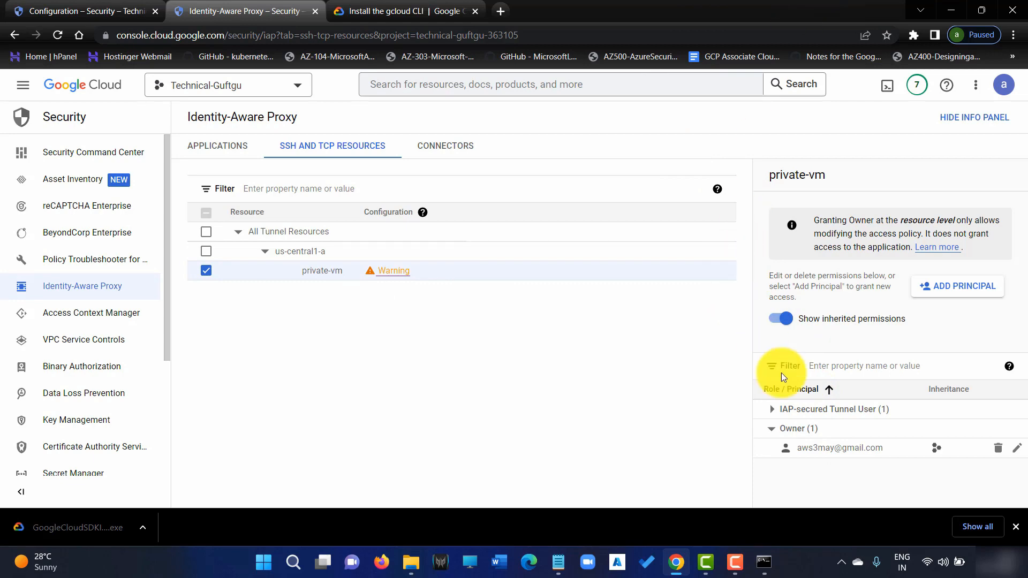
Open Compute Engine VM instances and check private-vm has only internal IP 10.128.0.16.
{"action": "left_click", "coordinate": [23, 85]}
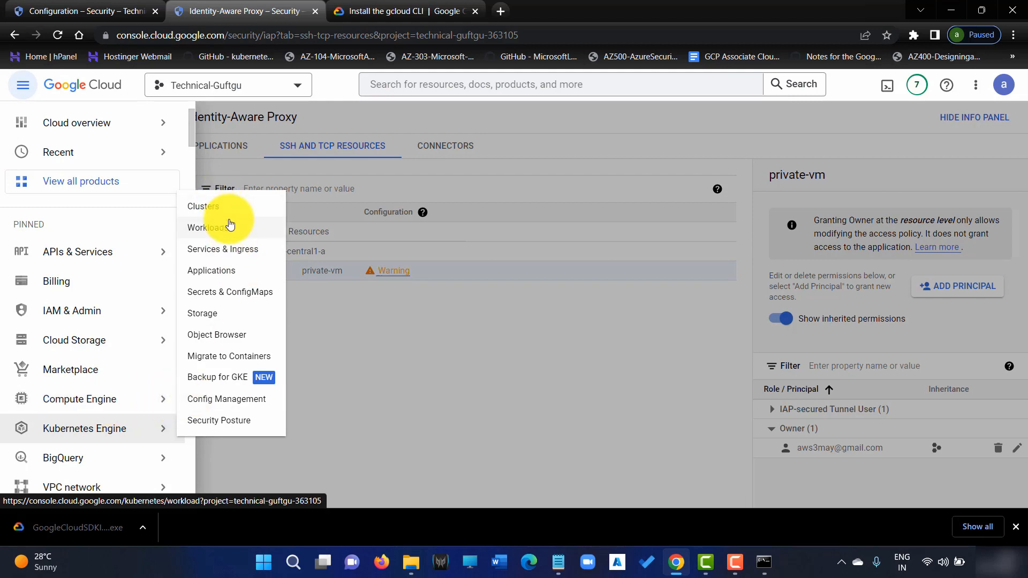
{"action": "mouse_move", "coordinate": [85, 405]}
{"action": "left_click", "coordinate": [274, 117]}
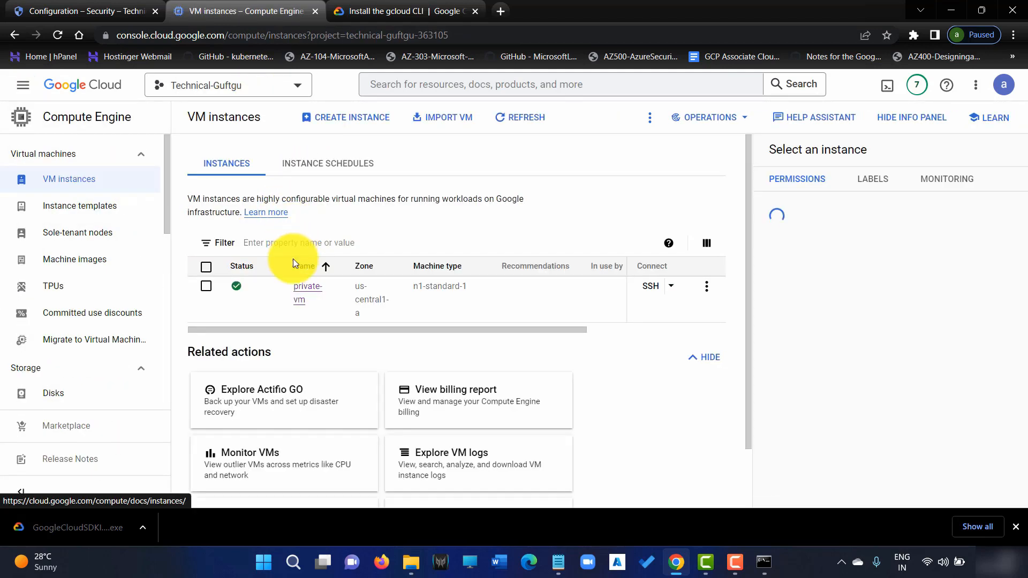
{"action": "left_click_drag", "start_coordinate": [405, 332], "coordinate": [519, 329]}
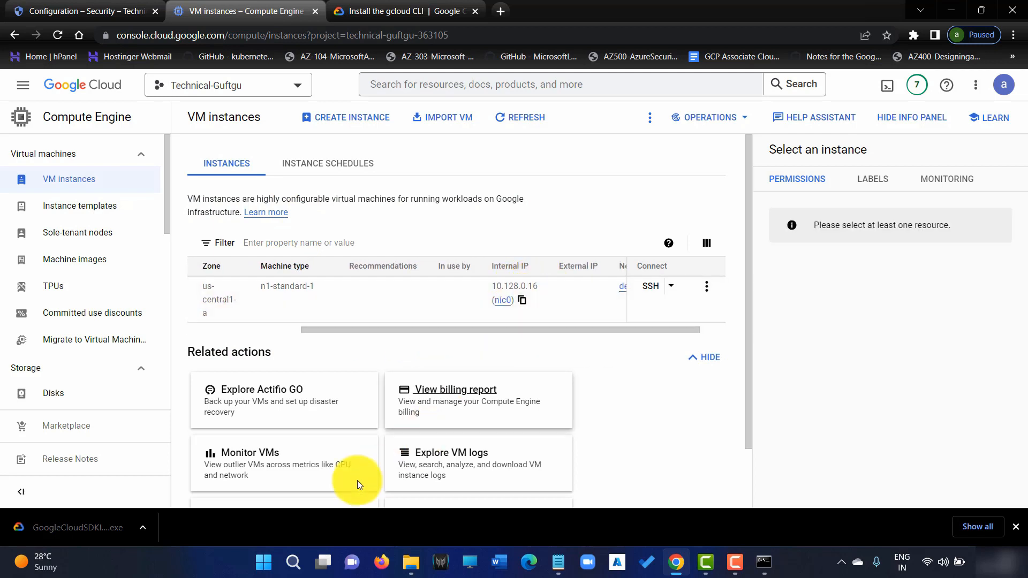
{"action": "left_click", "coordinate": [297, 557]}
Launch Google Cloud SDK Shell from Windows search and maximize it.
{"action": "left_click", "coordinate": [295, 553]}
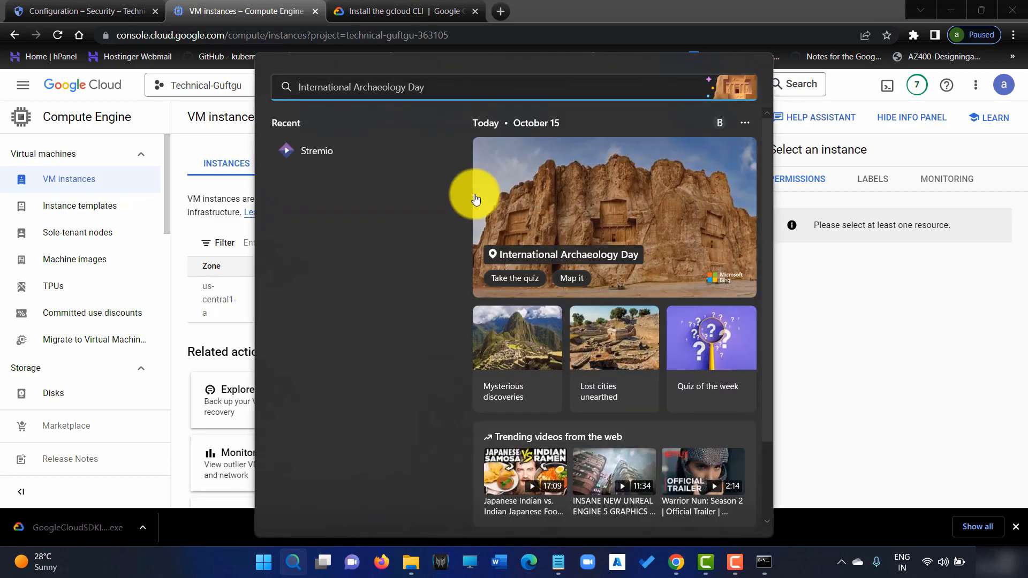
{"action": "type", "text": "gogole"}
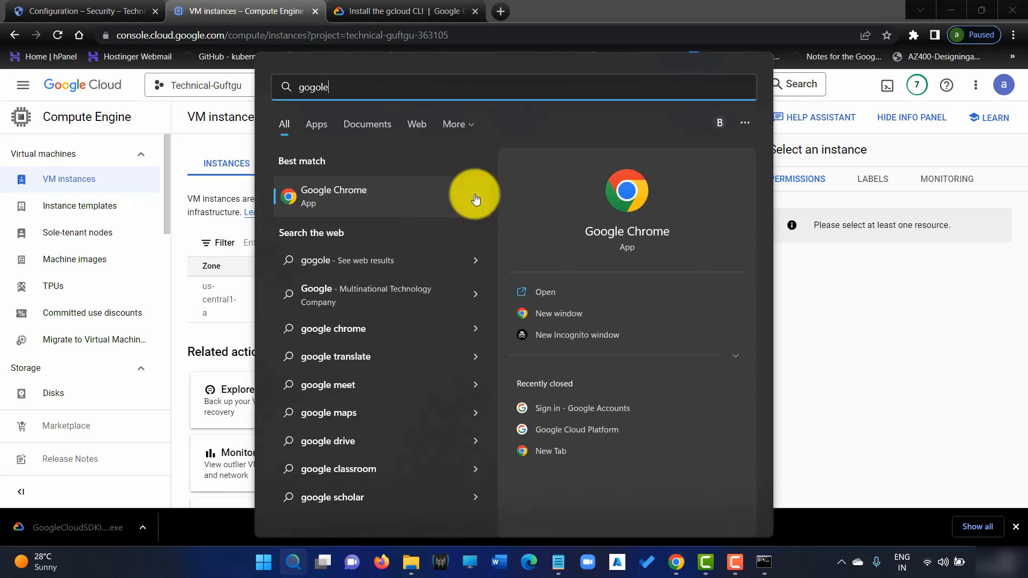
{"action": "key", "text": "BackSpace"}
{"action": "key", "text": "BackSpace"}
{"action": "type", "text": "ogle"}
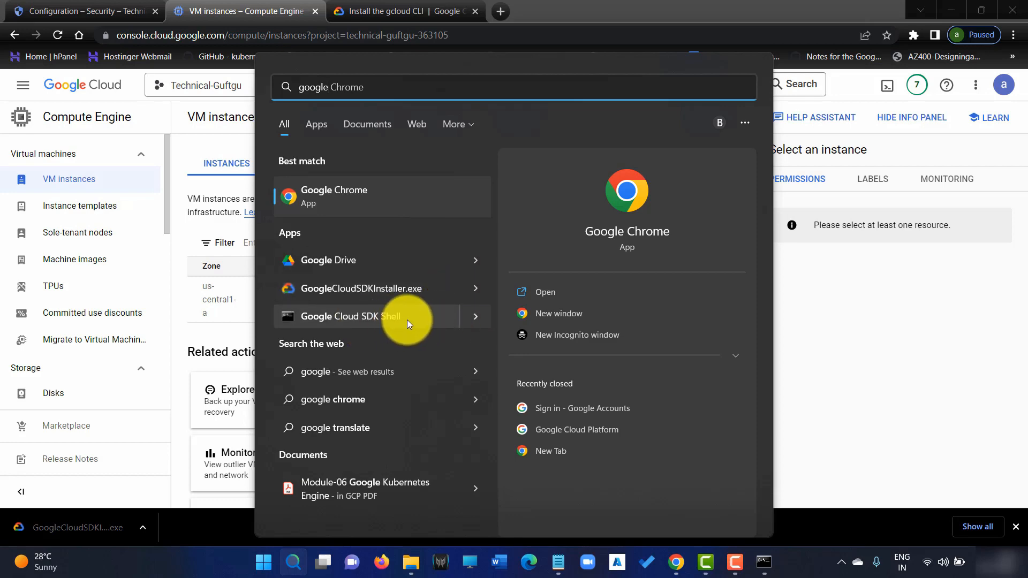
{"action": "left_click", "coordinate": [398, 317]}
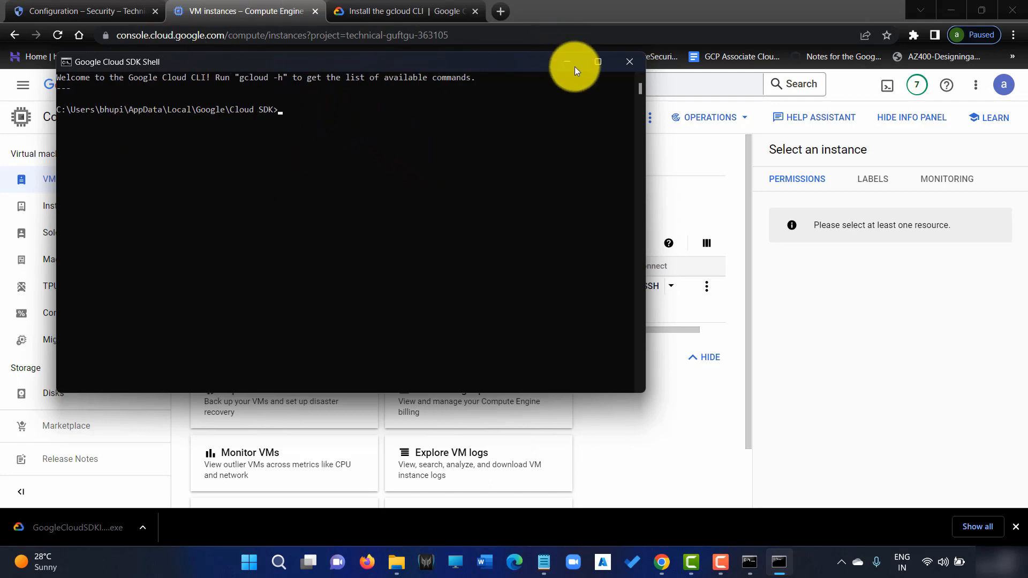
{"action": "left_click", "coordinate": [597, 62]}
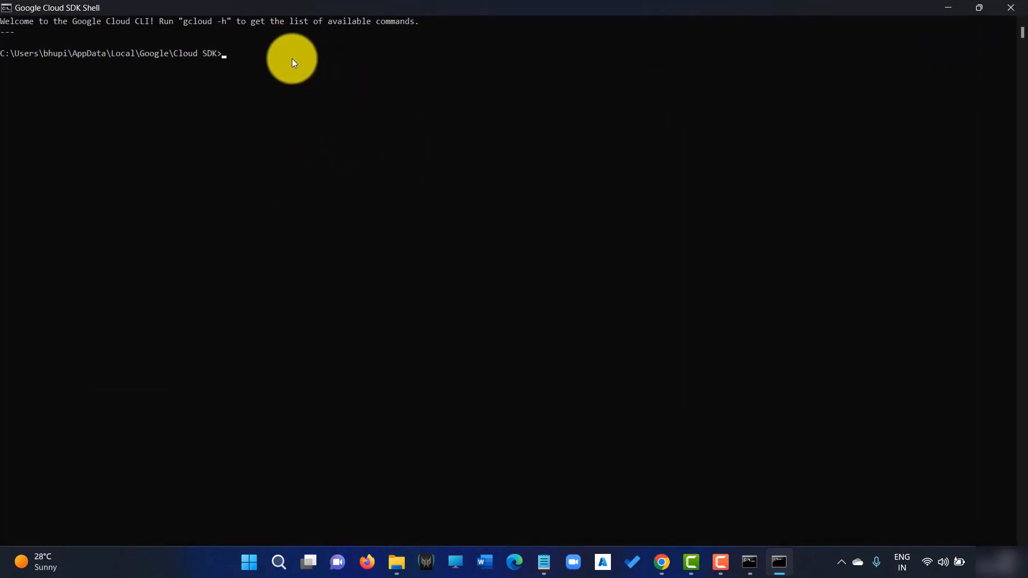
Run the pasted IAP gcloud compute ssh command for private-vm, which reports no active account.
{"action": "type", "text": "gcloud compute ssh --zone \"us-central1-a\" \"private-vm\"  --tunnel-through-iap --project \"technical-guftgu-363105\""}
{"action": "key", "text": "Return"}
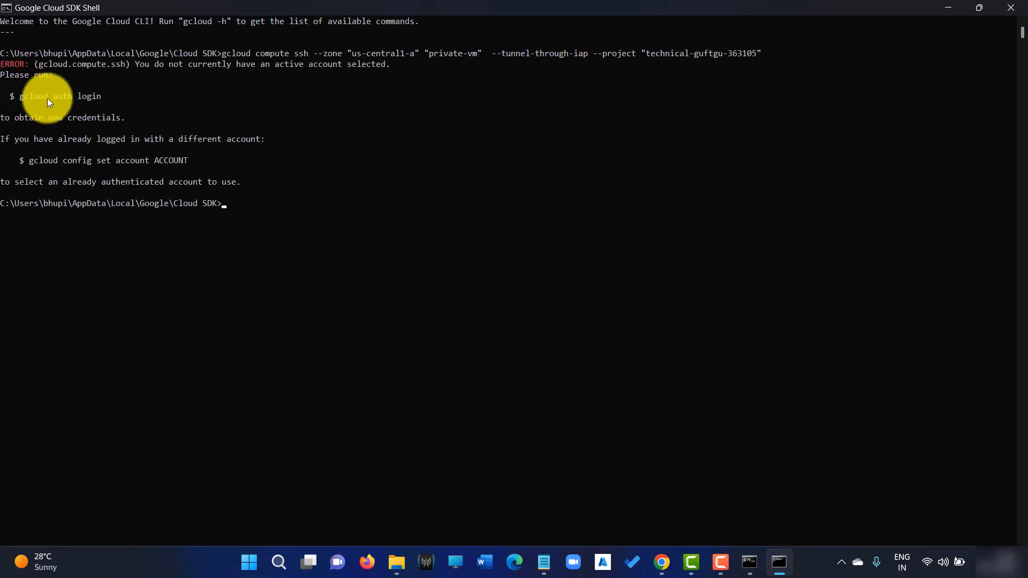
{"action": "type", "text": "gc"}
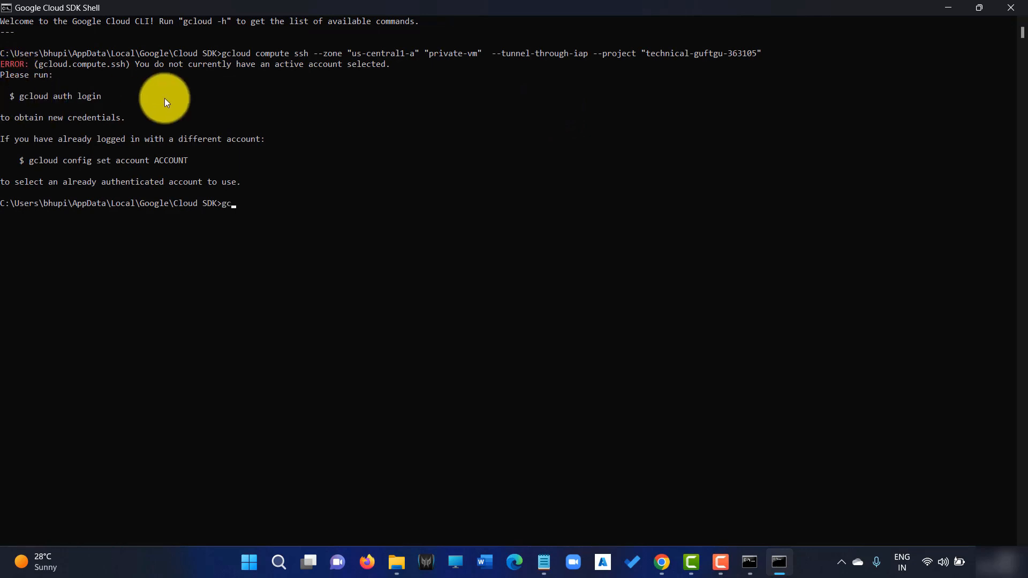
{"action": "type", "text": "loud auth login"}
Run gcloud auth login and choose to sign in with a different Google account.
{"action": "key", "text": "Return"}
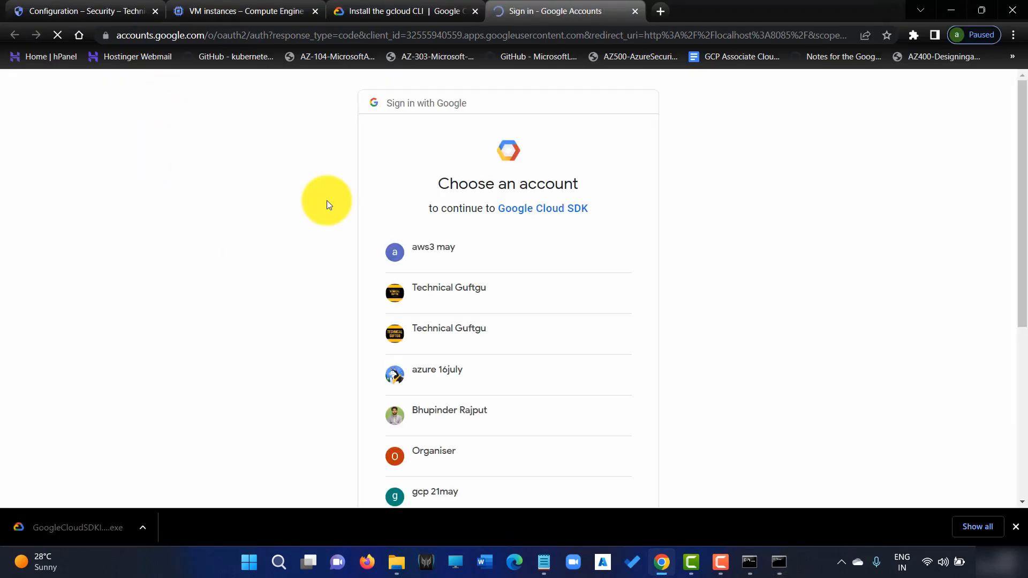
{"action": "scroll", "coordinate": [525, 301], "scroll_direction": "down", "scroll_amount": 3}
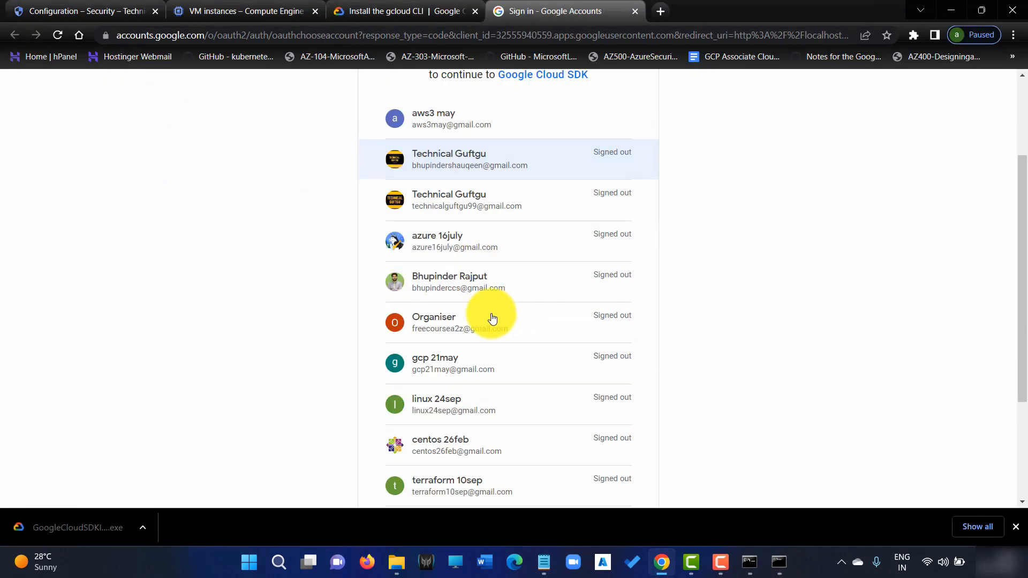
{"action": "left_click", "coordinate": [509, 246]}
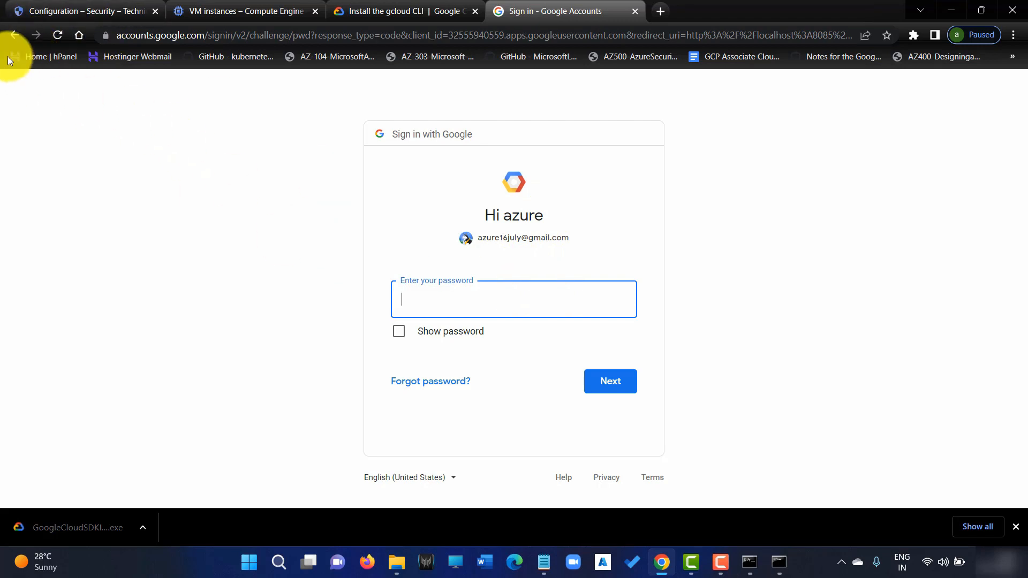
{"action": "left_click", "coordinate": [14, 35]}
{"action": "scroll", "coordinate": [493, 408], "scroll_direction": "down", "scroll_amount": 2}
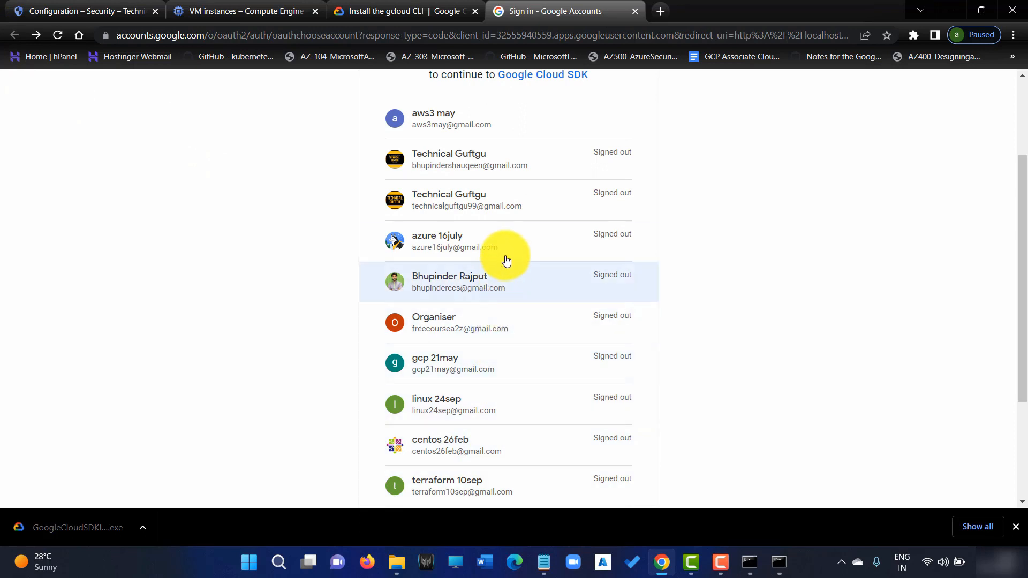
{"action": "scroll", "coordinate": [508, 321], "scroll_direction": "down", "scroll_amount": 3}
{"action": "left_click", "coordinate": [490, 364]}
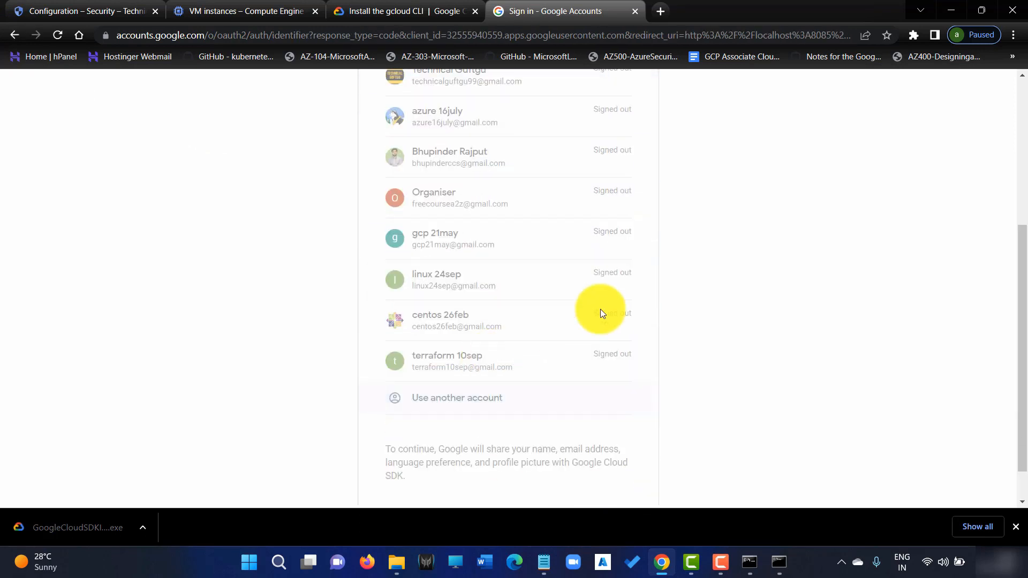
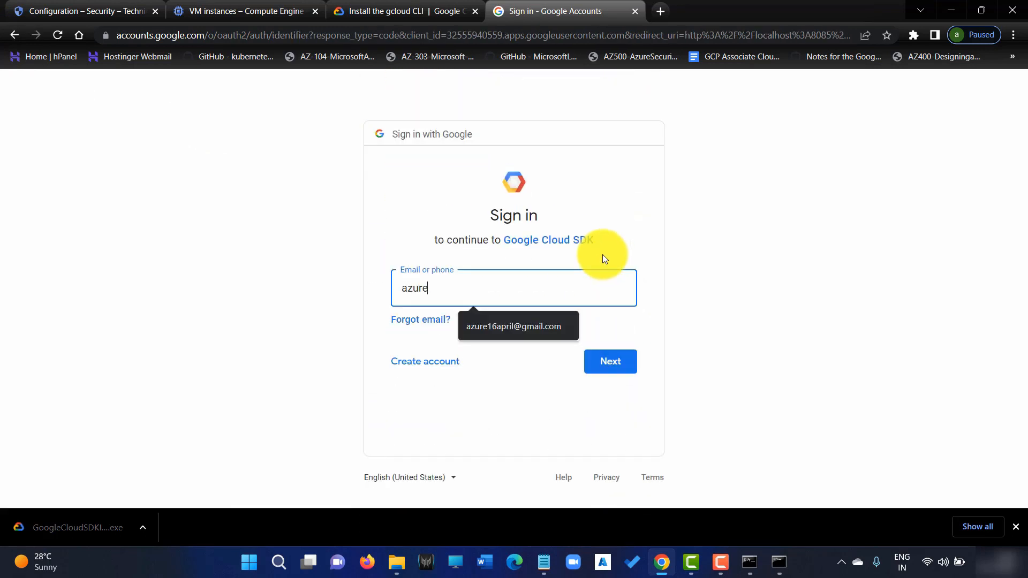
Sign in with the new user's e-mail and password and allow Google Cloud SDK access.
{"action": "left_click", "coordinate": [532, 333]}
{"action": "left_click", "coordinate": [629, 364]}
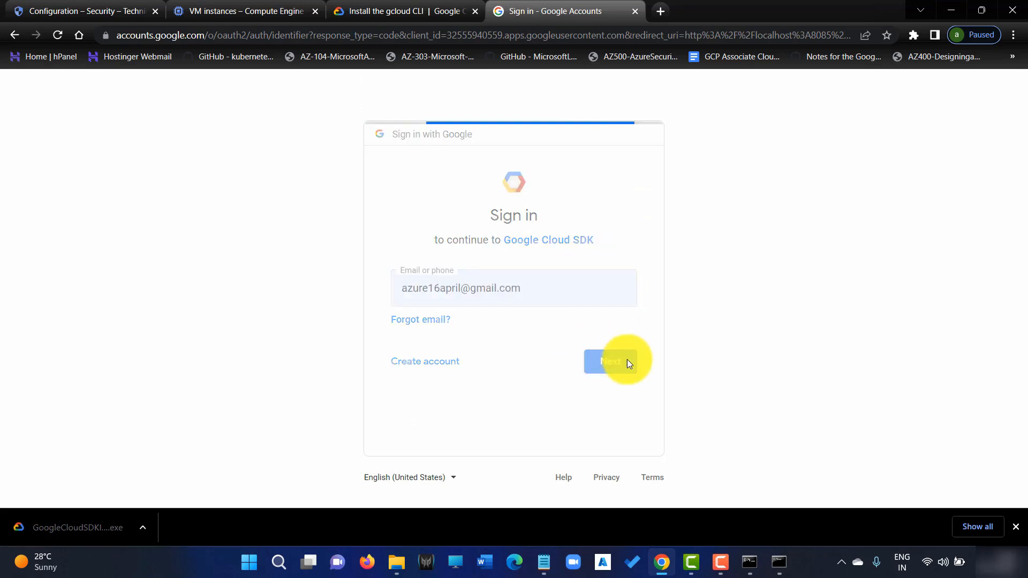
{"action": "key", "text": "Caps_Lock"}
{"action": "type", "text": "*"}
{"action": "key", "text": "Caps_Lock"}
{"action": "type", "text": "*******"}
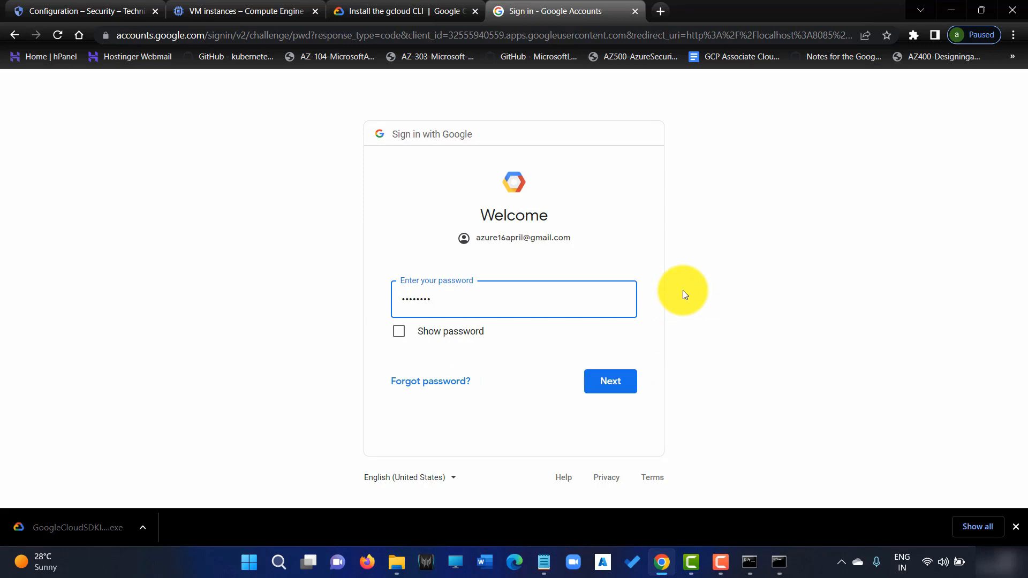
{"action": "type", "text": "***"}
{"action": "key", "text": "Return"}
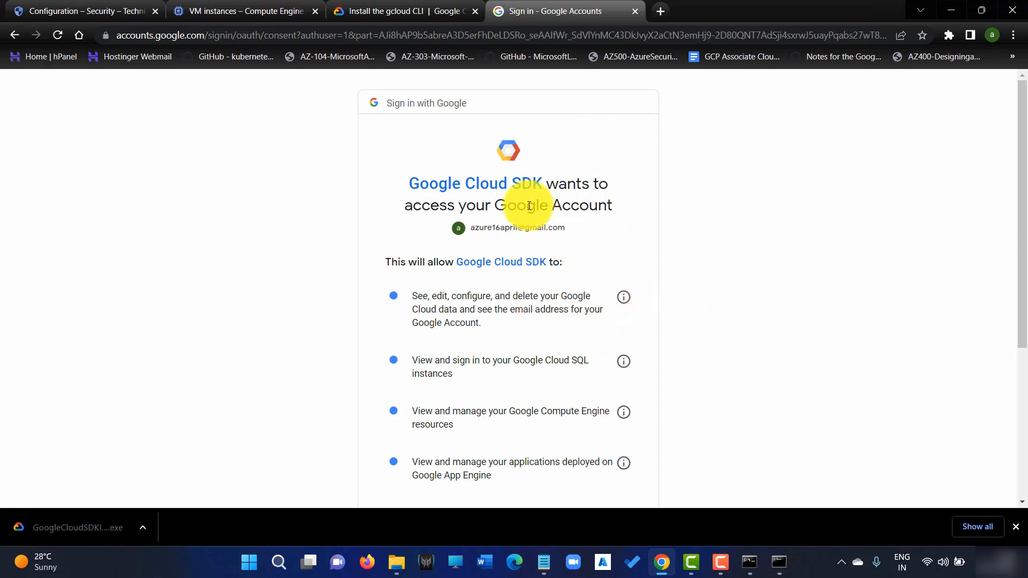
{"action": "scroll", "coordinate": [558, 321], "scroll_direction": "down", "scroll_amount": 5}
{"action": "left_click", "coordinate": [564, 418]}
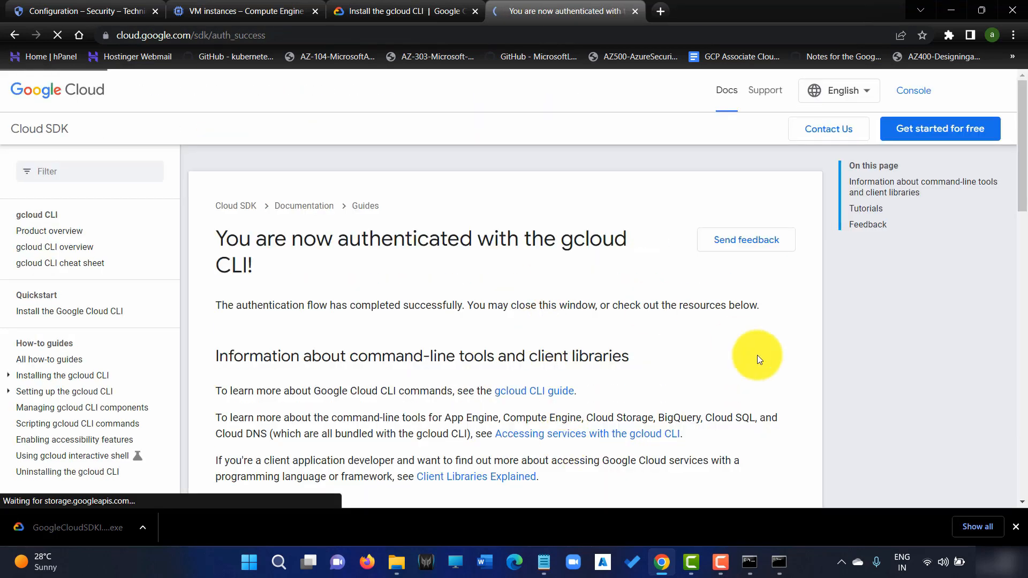
Confirm the new account's login in the SDK Shell, then copy private-vm's gcloud SSH command from the console.
{"action": "left_click", "coordinate": [779, 565]}
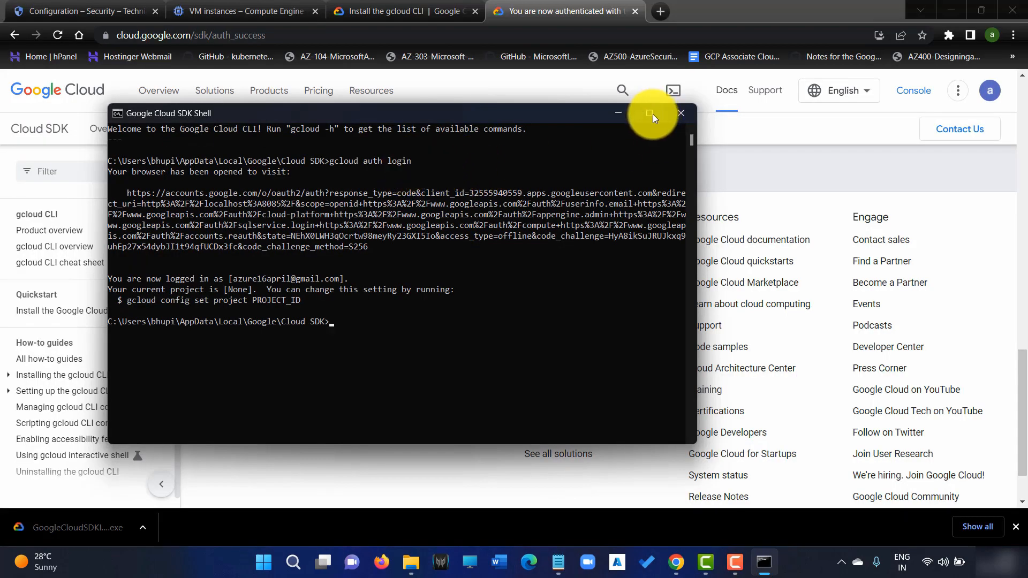
{"action": "left_click", "coordinate": [650, 113]}
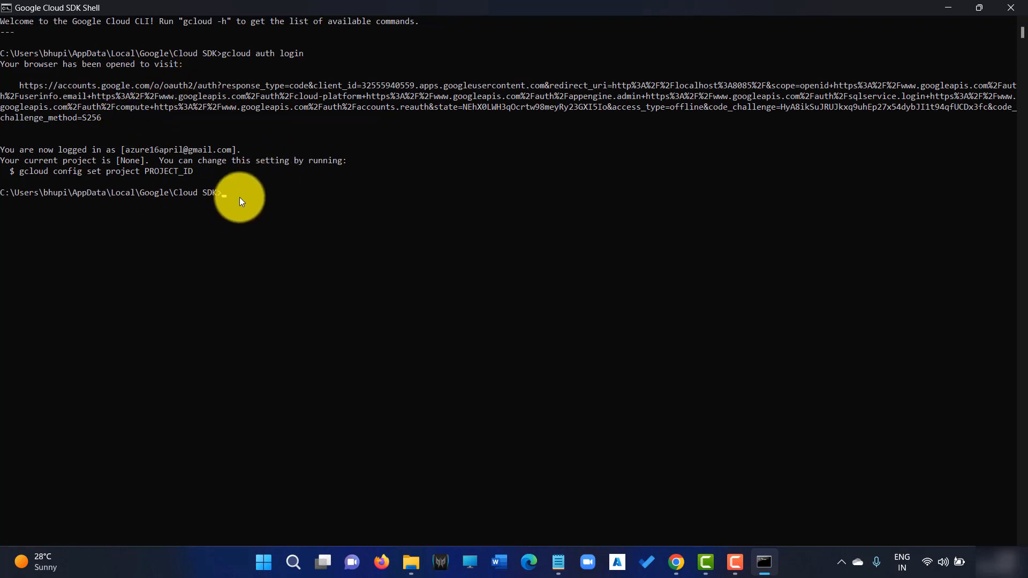
{"action": "left_click", "coordinate": [948, 8]}
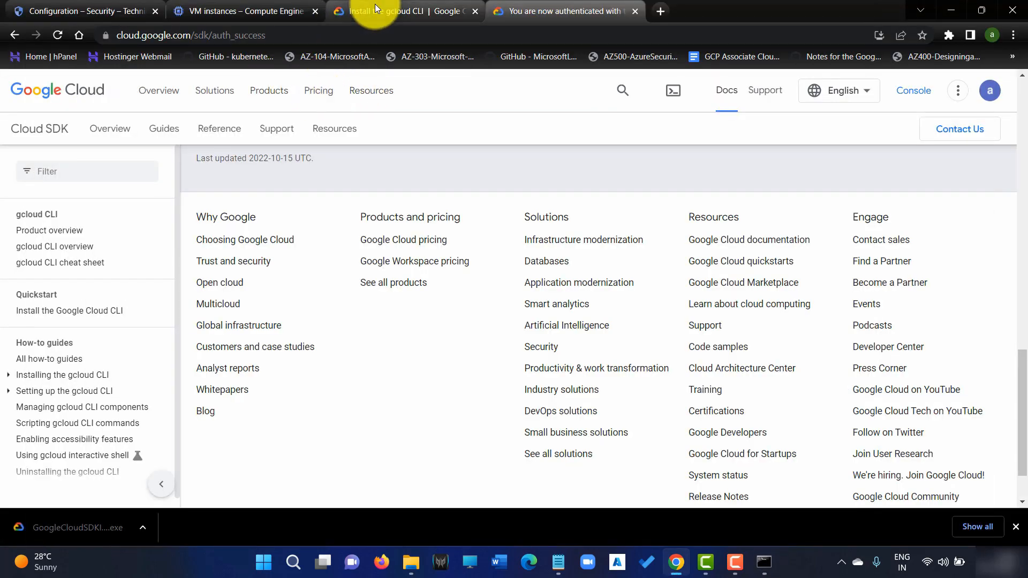
{"action": "left_click", "coordinate": [184, 9]}
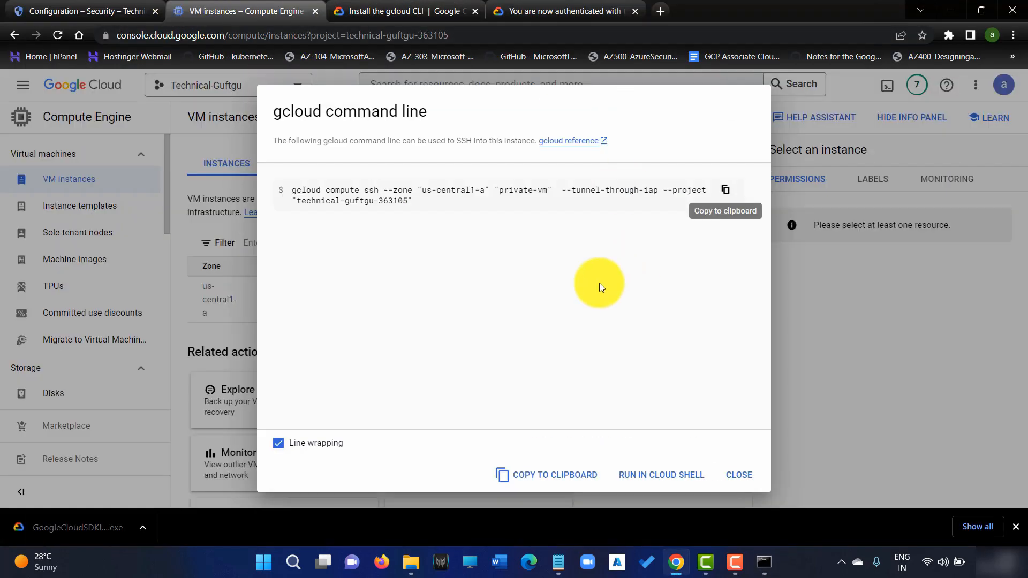
{"action": "left_click", "coordinate": [725, 189]}
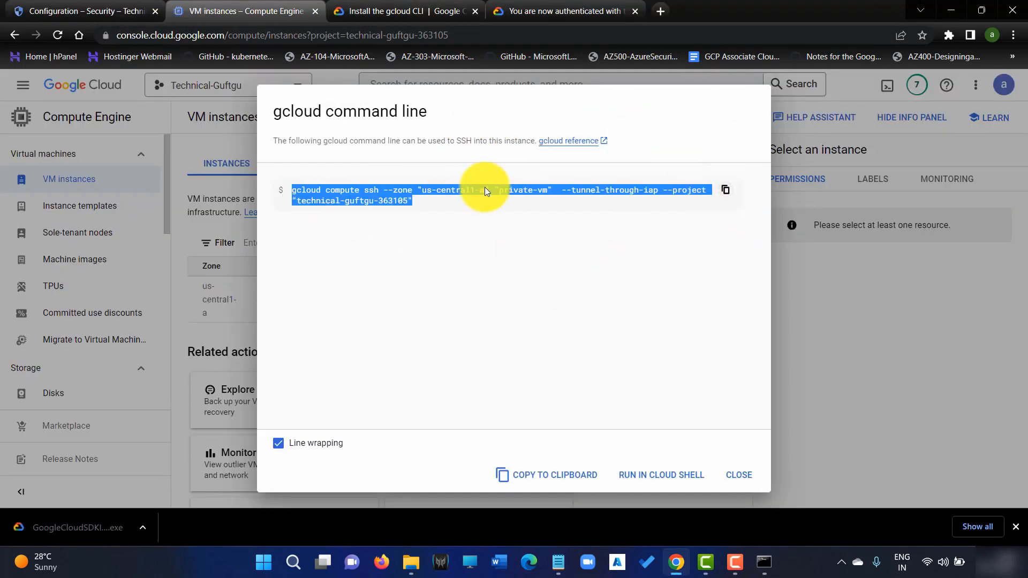
Paste and run the IAP SSH command for private-vm, answering y to create SSH keys.
{"action": "left_click", "coordinate": [764, 562]}
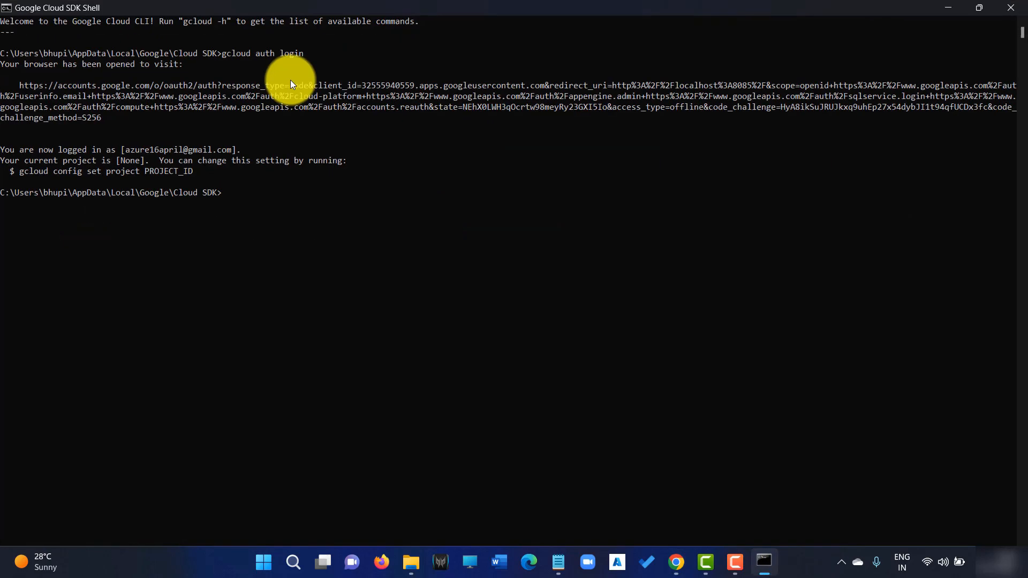
{"action": "right_click", "coordinate": [241, 198]}
{"action": "key", "text": "Return"}
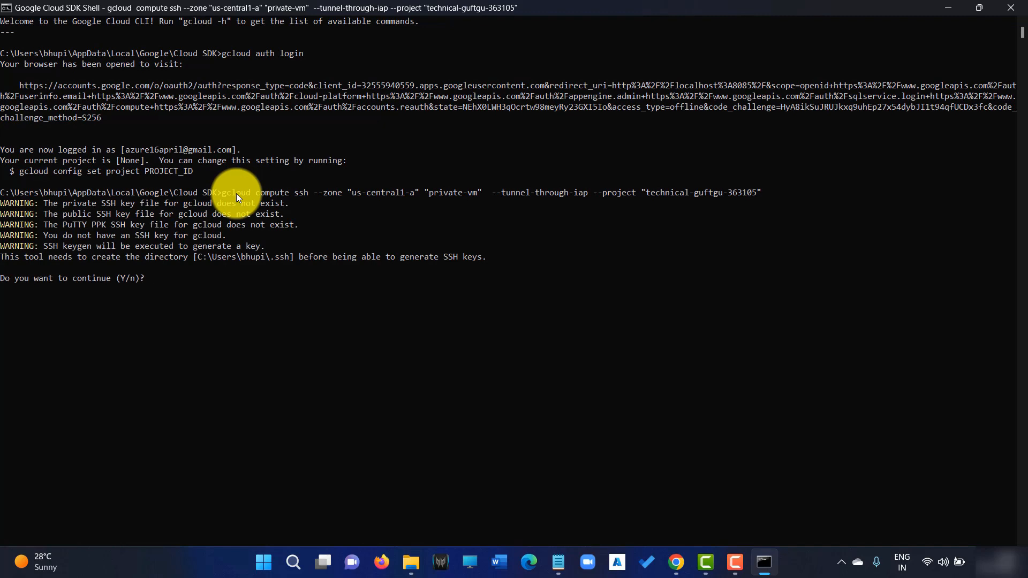
{"action": "type", "text": "y"}
{"action": "key", "text": "Return"}
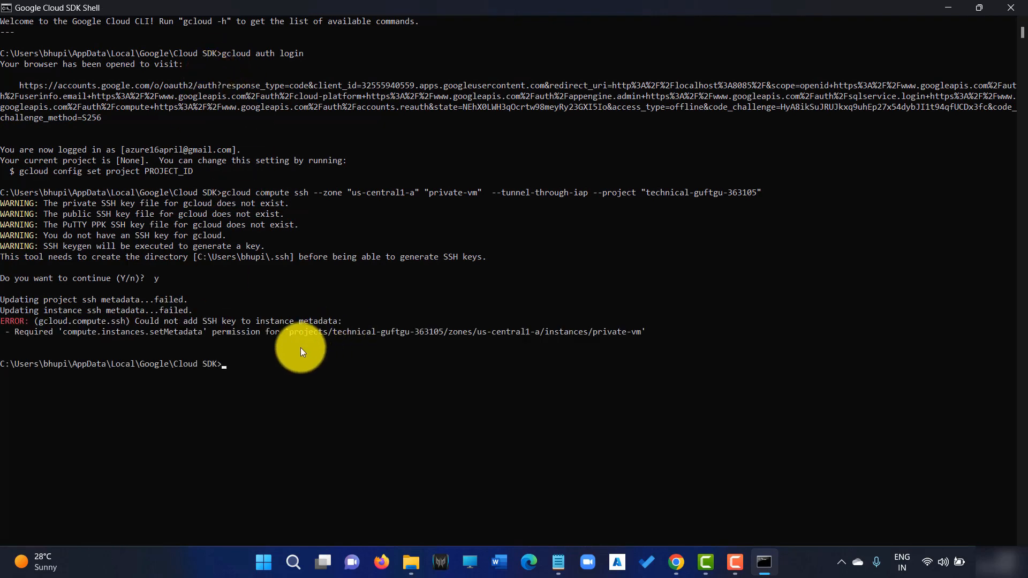
Rerun the SSH command and select the missing compute.instances.setMetadata permission in the error.
{"action": "key", "text": "Up"}
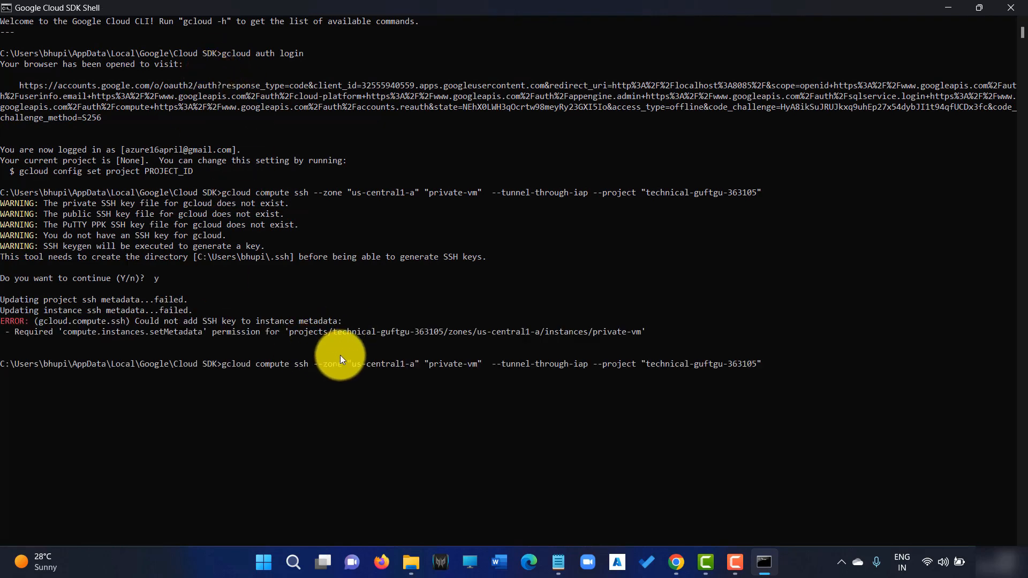
{"action": "key", "text": "Return"}
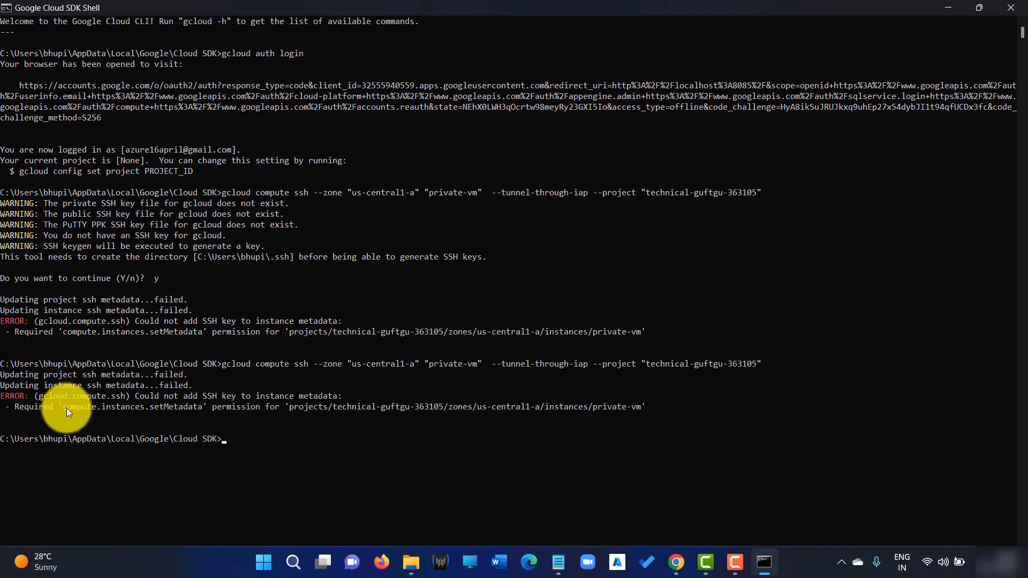
{"action": "left_click_drag", "start_coordinate": [64, 408], "coordinate": [196, 407]}
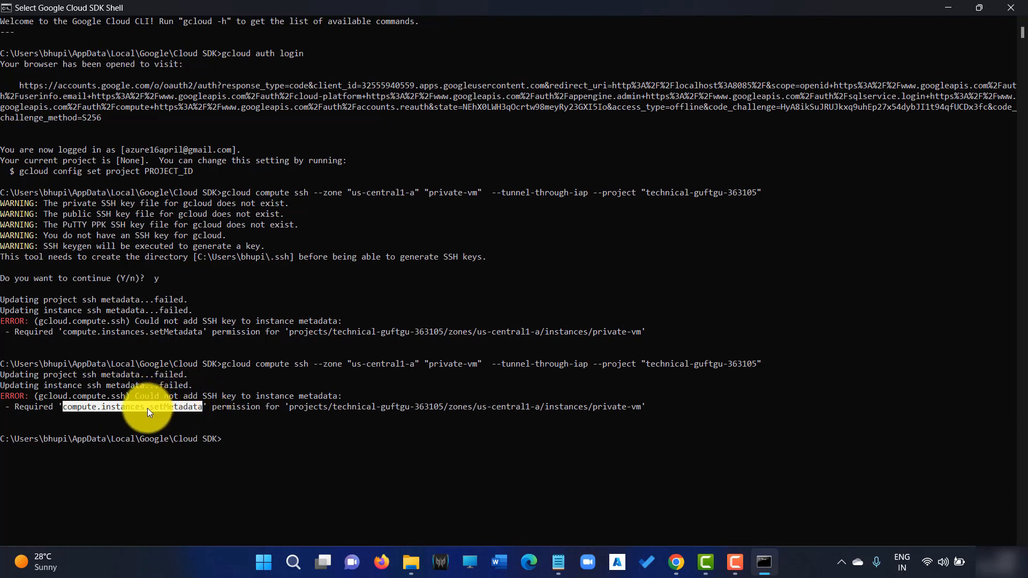
{"action": "left_click", "coordinate": [948, 8]}
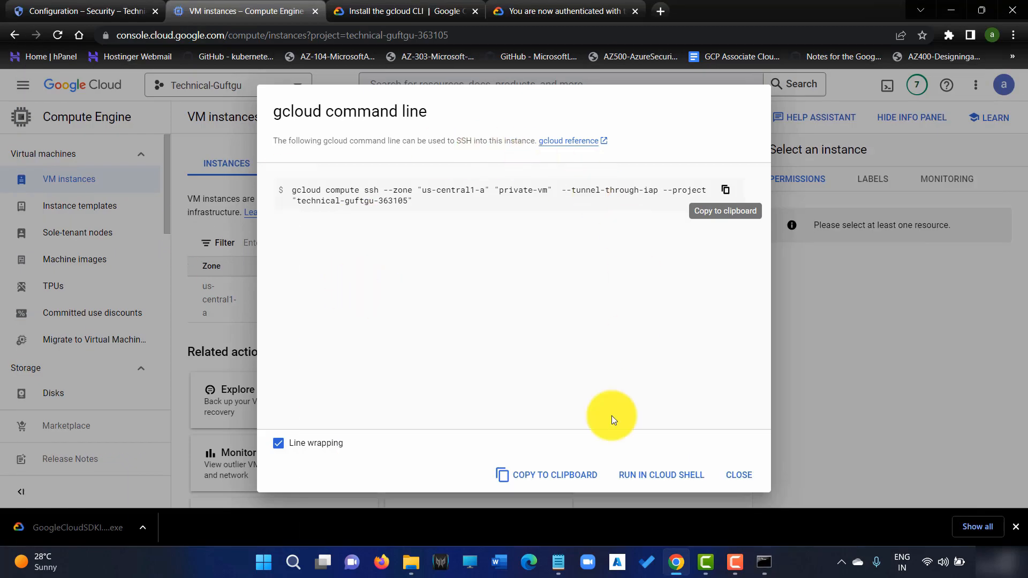
Close the gcloud dialog and go to the Roles list under IAM & Admin.
{"action": "left_click", "coordinate": [733, 475]}
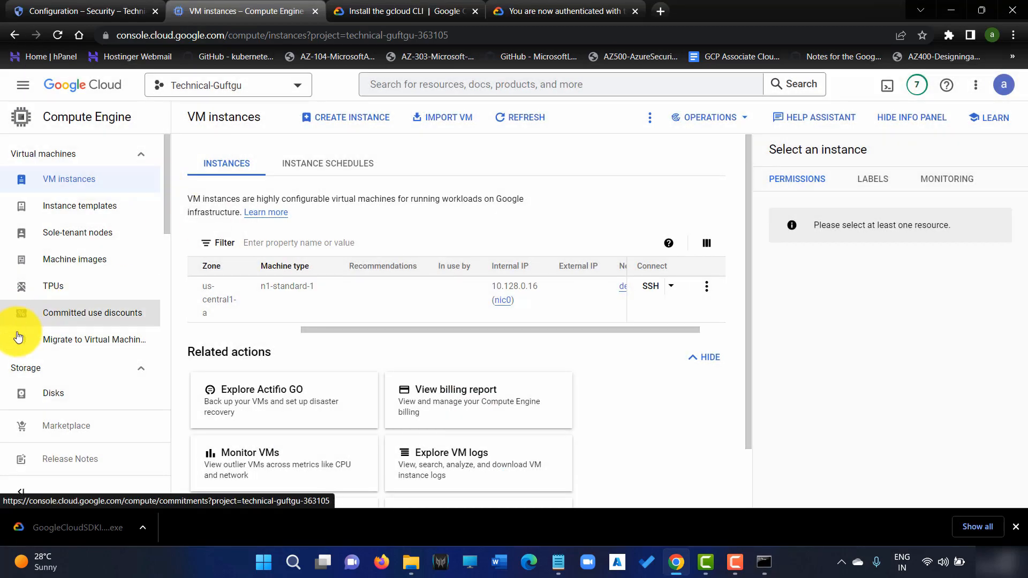
{"action": "left_click", "coordinate": [22, 93]}
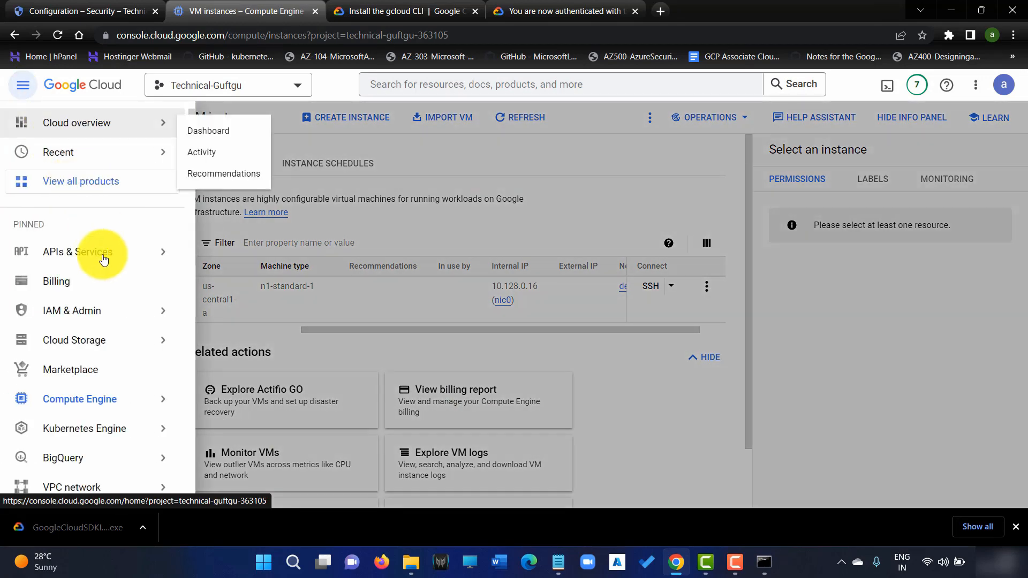
{"action": "scroll", "coordinate": [110, 396], "scroll_direction": "down", "scroll_amount": 3}
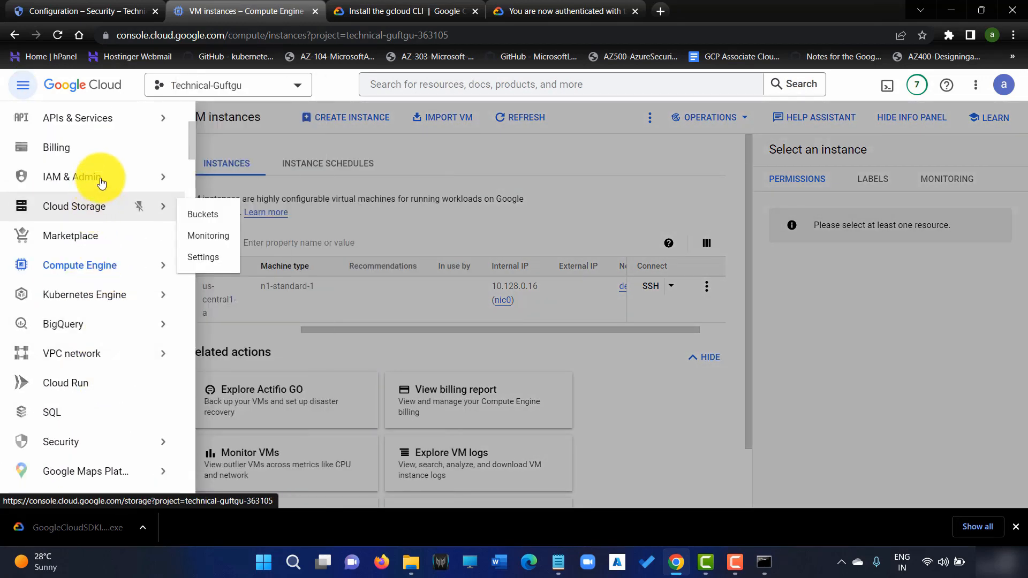
{"action": "mouse_move", "coordinate": [107, 177]}
{"action": "left_click", "coordinate": [229, 127]}
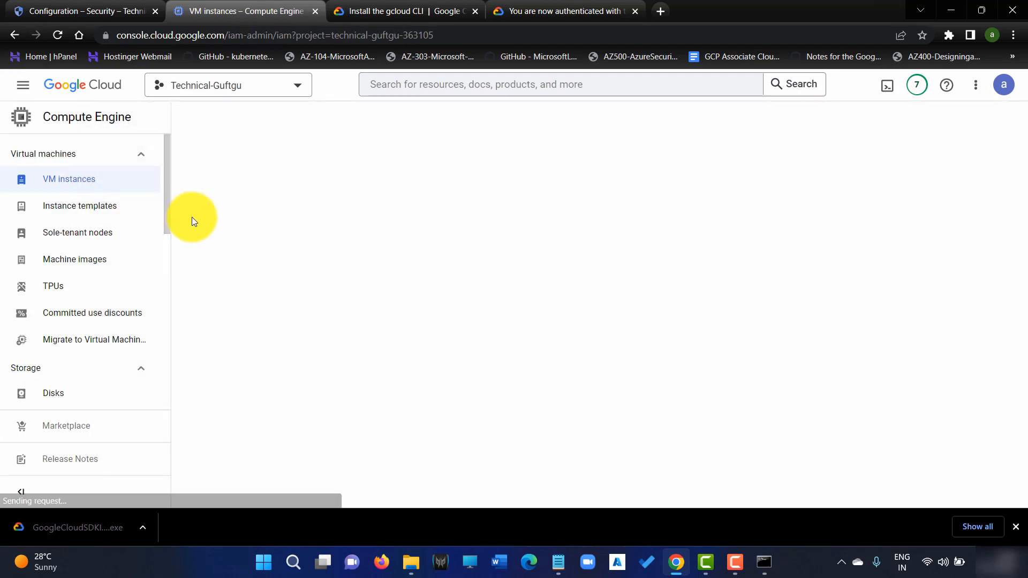
{"action": "left_click", "coordinate": [76, 335]}
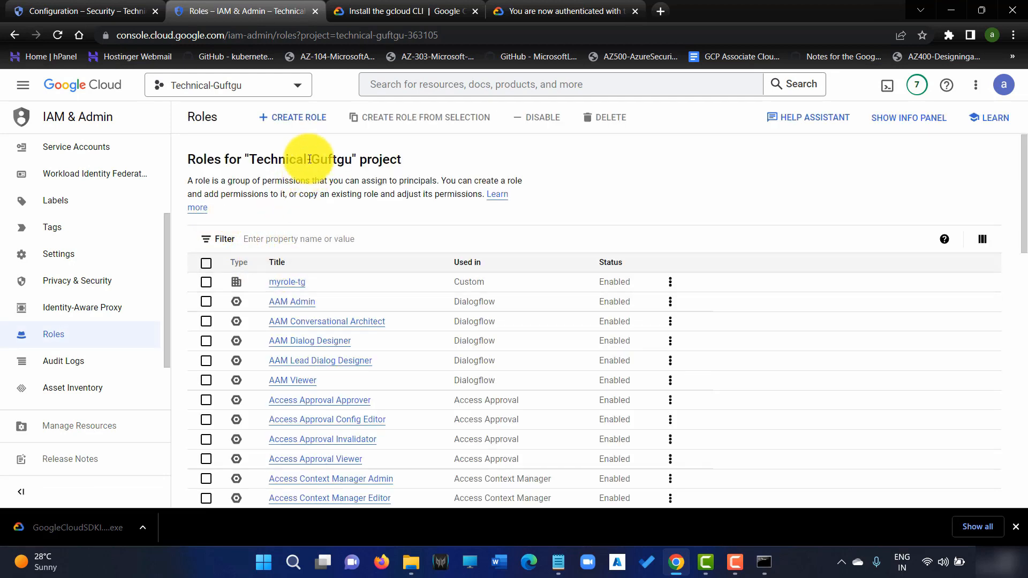
Start a new custom role, rechecking the shell error before returning to the form.
{"action": "left_click", "coordinate": [299, 118]}
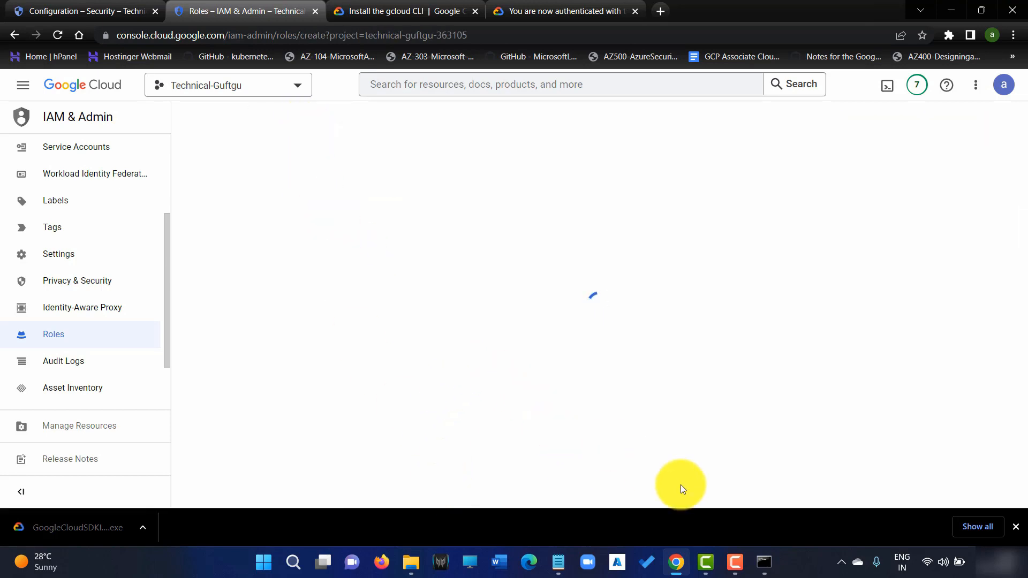
{"action": "left_click", "coordinate": [764, 562]}
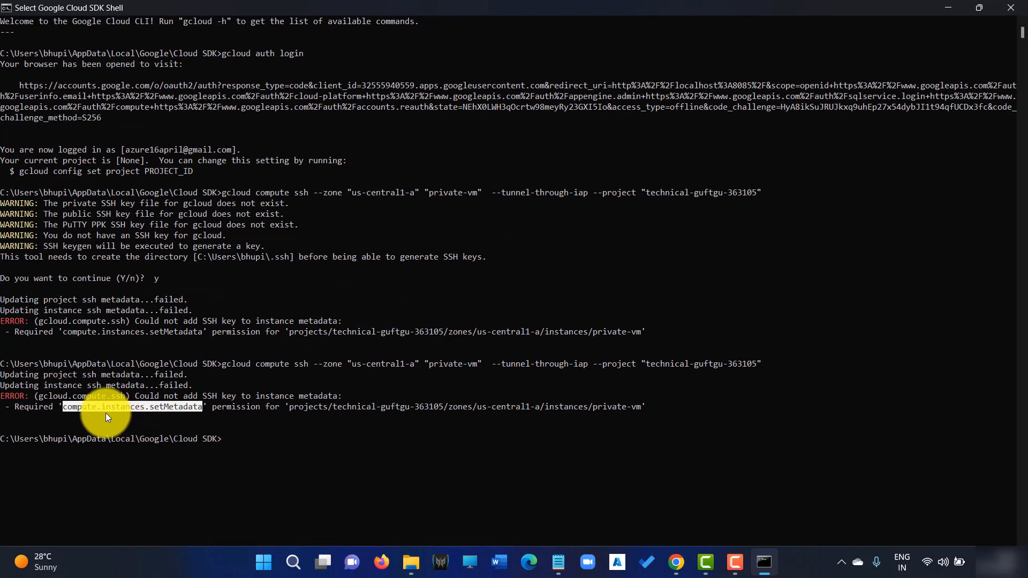
{"action": "left_click", "coordinate": [945, 6]}
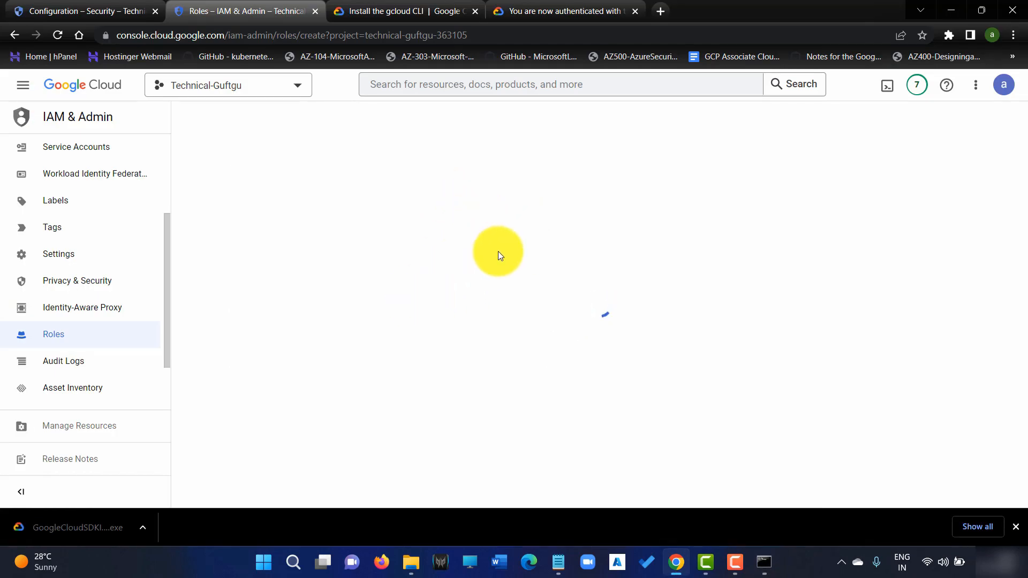
Replace the default role title with 'compute role'.
{"action": "left_click", "coordinate": [252, 220]}
{"action": "key", "text": "BackSpace"}
{"action": "key", "text": "BackSpace"}
{"action": "key", "text": "BackSpace"}
{"action": "key", "text": "BackSpace"}
{"action": "key", "text": "BackSpace"}
{"action": "key", "text": "BackSpace"}
{"action": "key", "text": "BackSpace"}
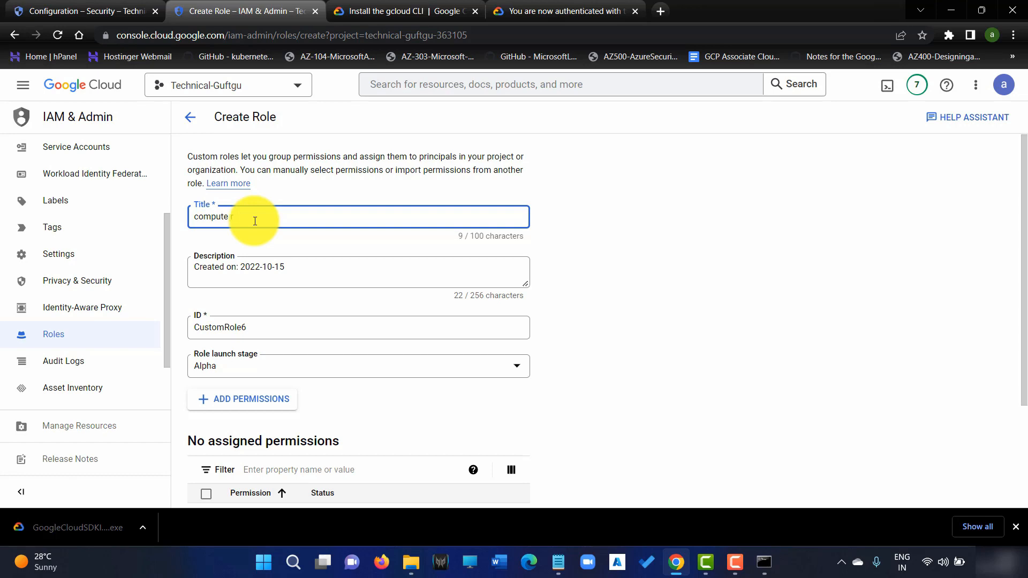
{"action": "scroll", "coordinate": [255, 221], "scroll_direction": "down", "scroll_amount": 3}
Add the compute.instances.setMetadata permission to the role and submit it.
{"action": "left_click", "coordinate": [258, 261]}
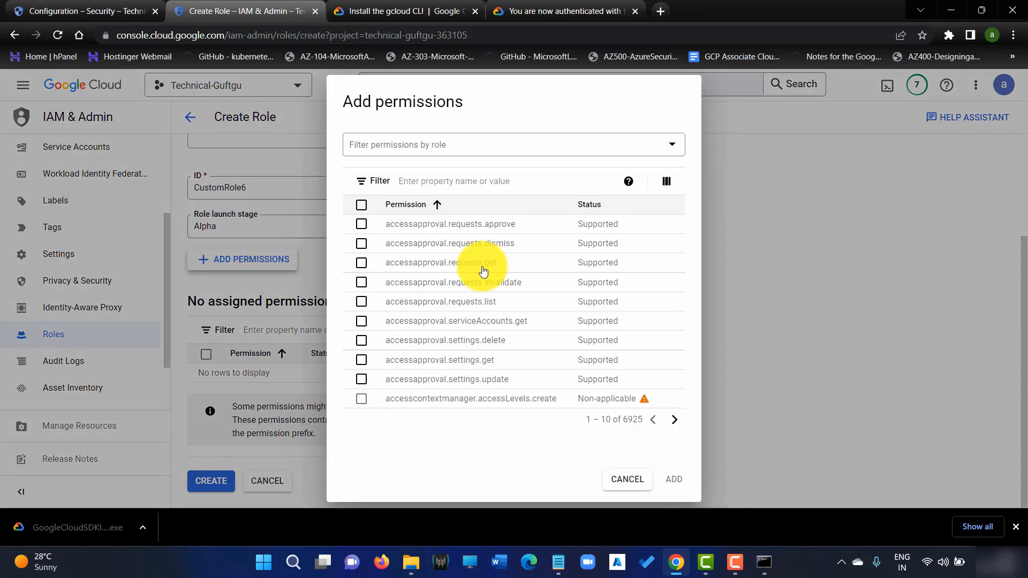
{"action": "left_click", "coordinate": [464, 180]}
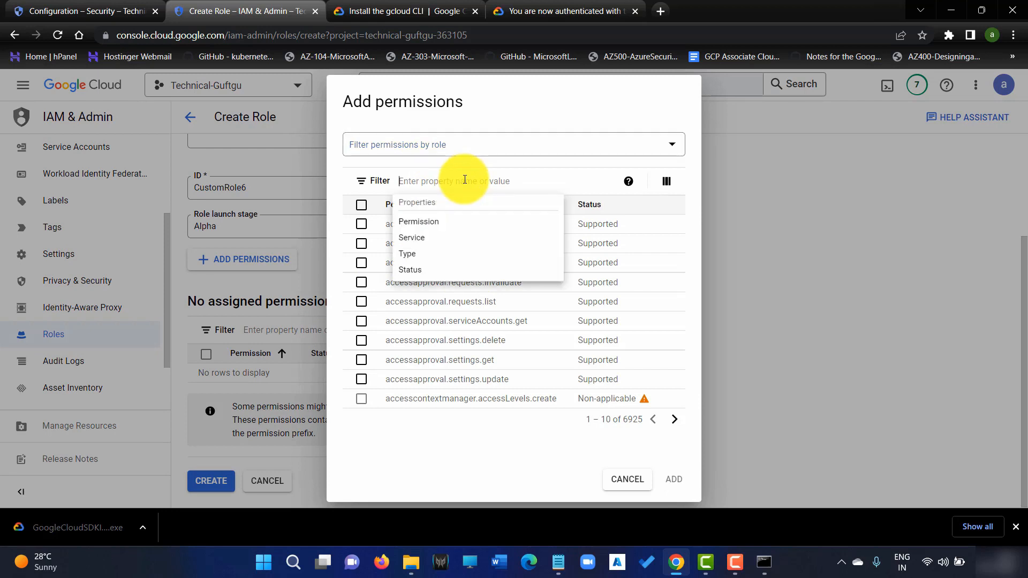
{"action": "type", "text": "compute"}
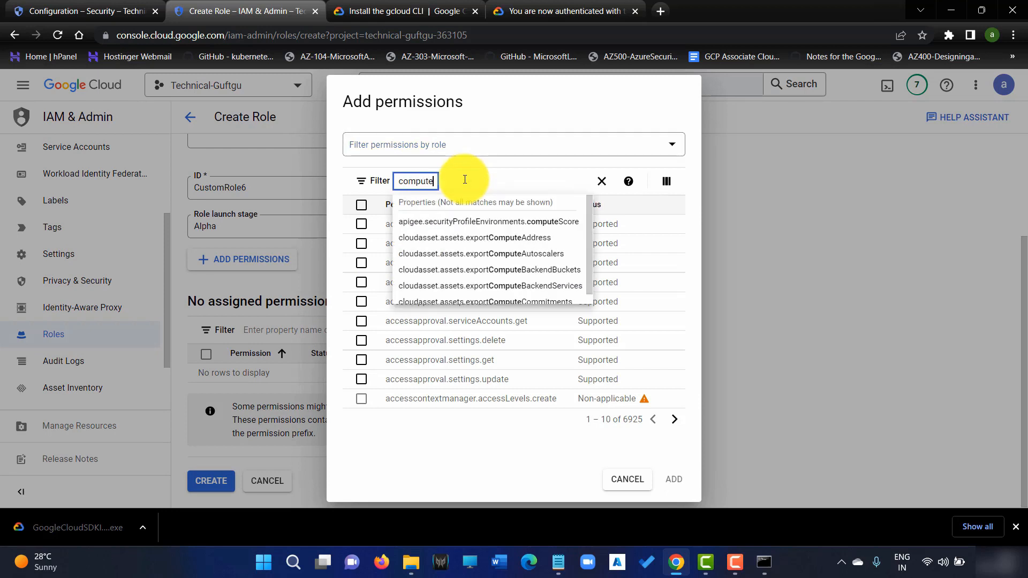
{"action": "type", "text": ".instance"}
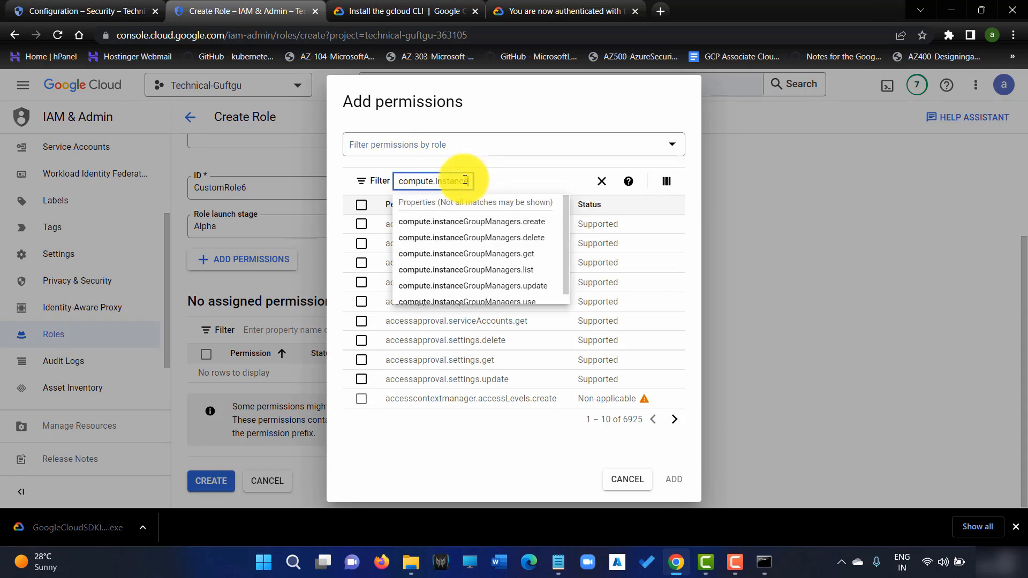
{"action": "type", "text": "s.set"}
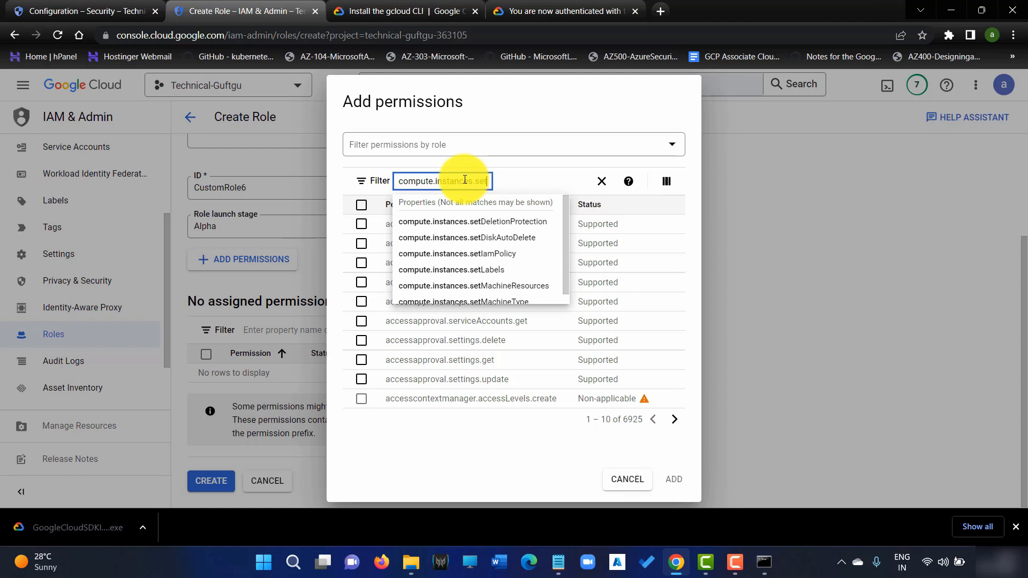
{"action": "type", "text": "metadata"}
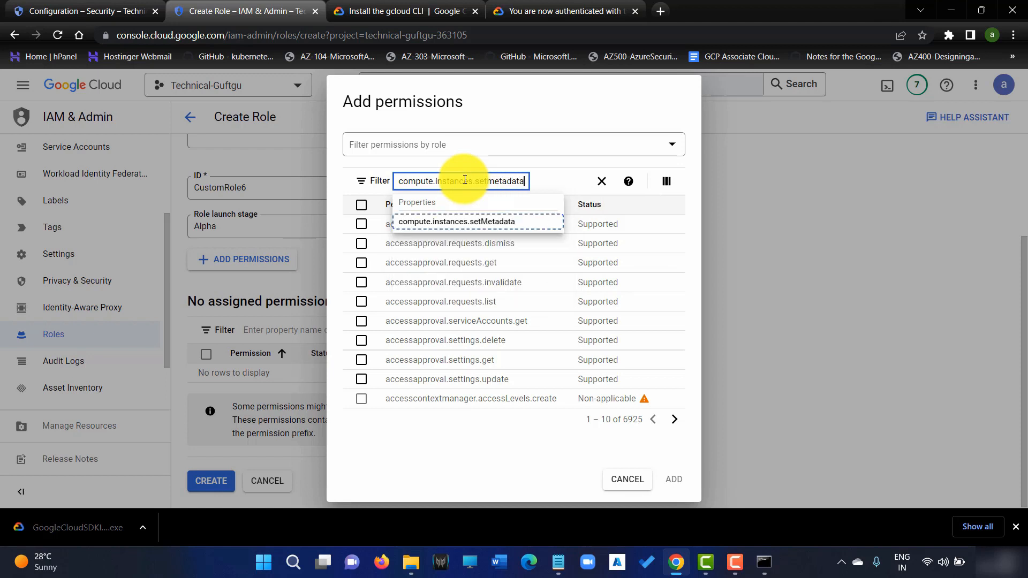
{"action": "left_click", "coordinate": [478, 229]}
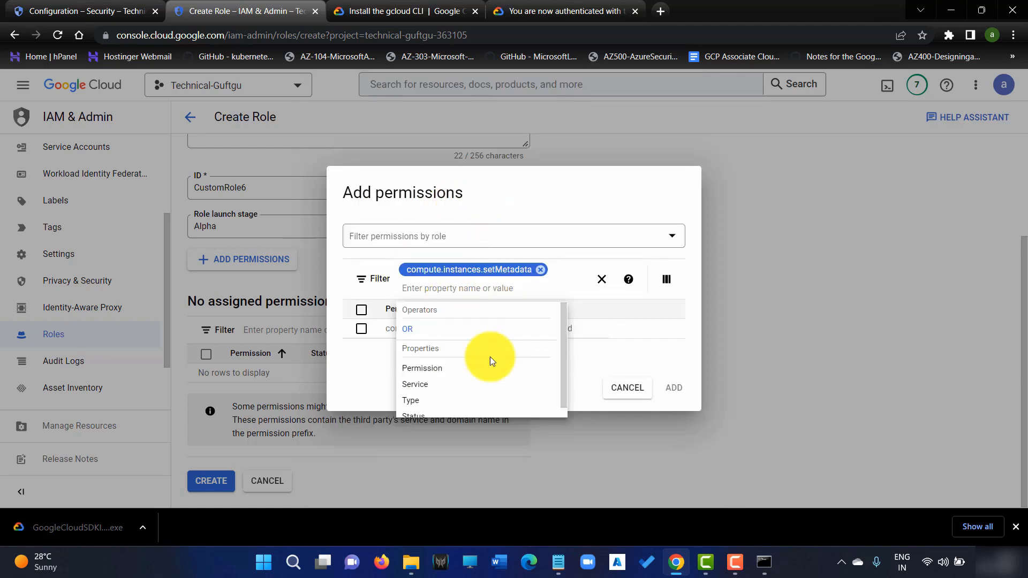
{"action": "left_click", "coordinate": [567, 364]}
{"action": "left_click", "coordinate": [360, 329]}
{"action": "left_click", "coordinate": [674, 387]}
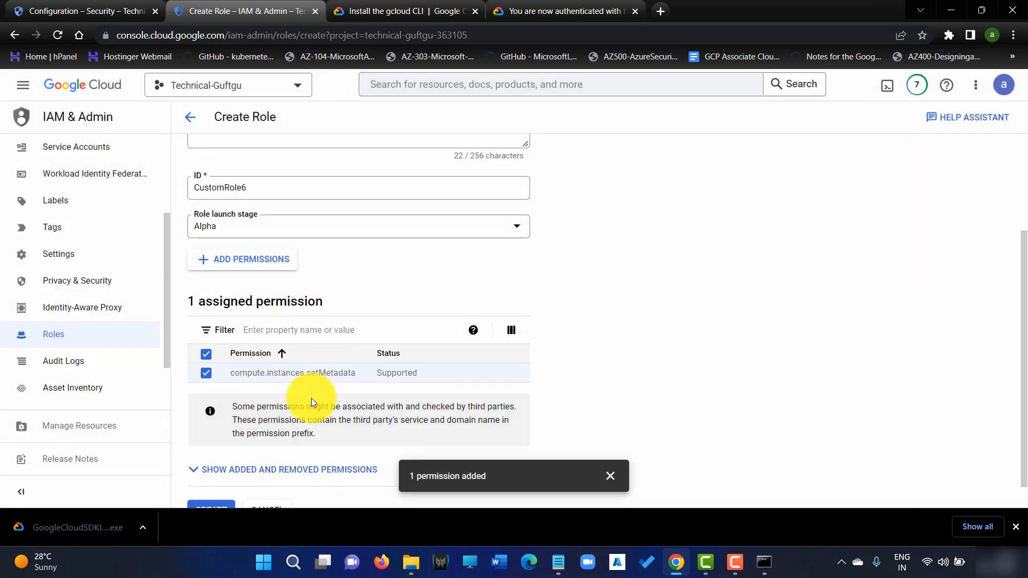
{"action": "scroll", "coordinate": [308, 428], "scroll_direction": "down", "scroll_amount": 1}
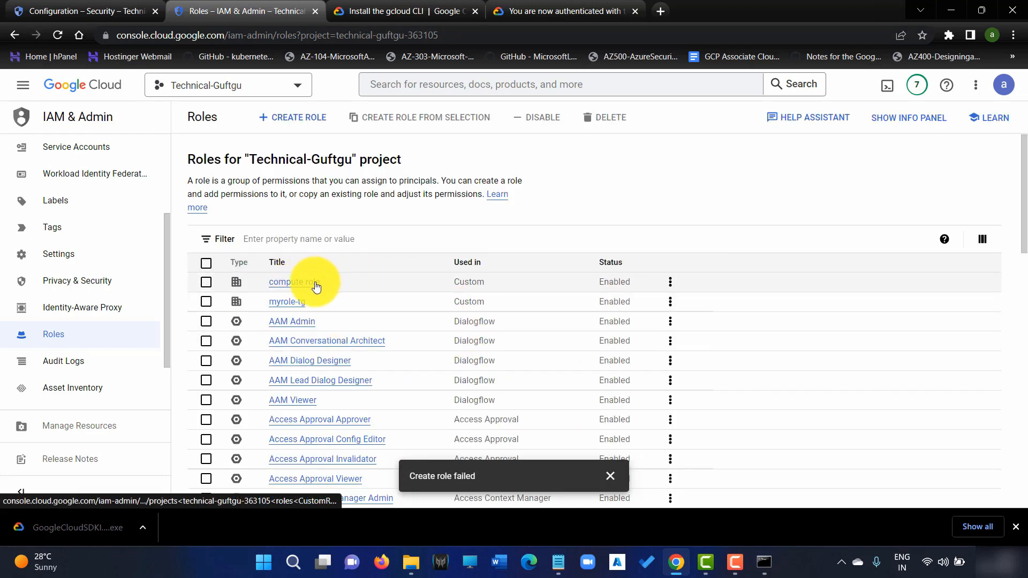
{"action": "scroll", "coordinate": [67, 189], "scroll_direction": "up", "scroll_amount": 3}
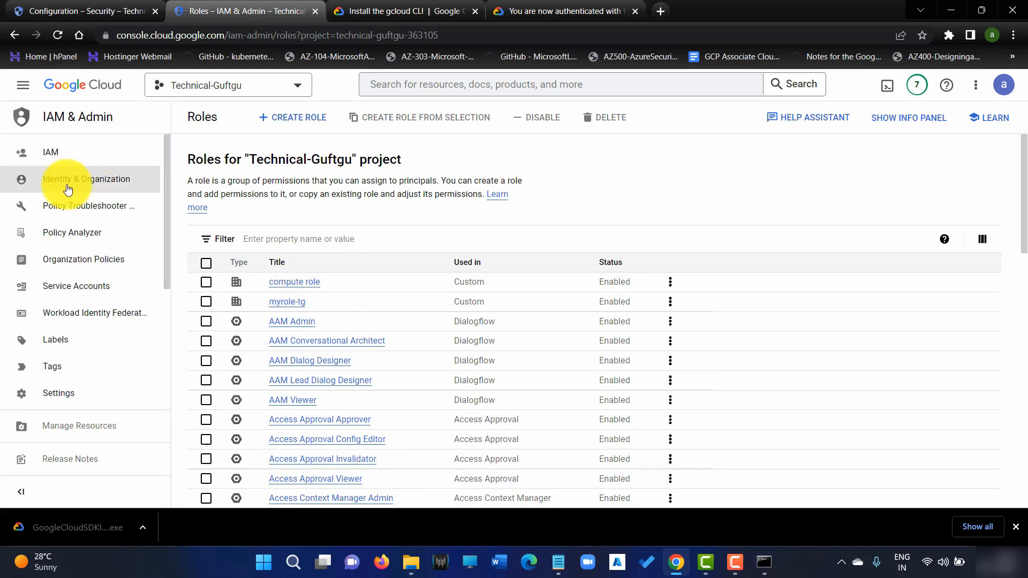
Add the custom 'compute role' next to Viewer in the user's IAM grants and save.
{"action": "left_click", "coordinate": [50, 154]}
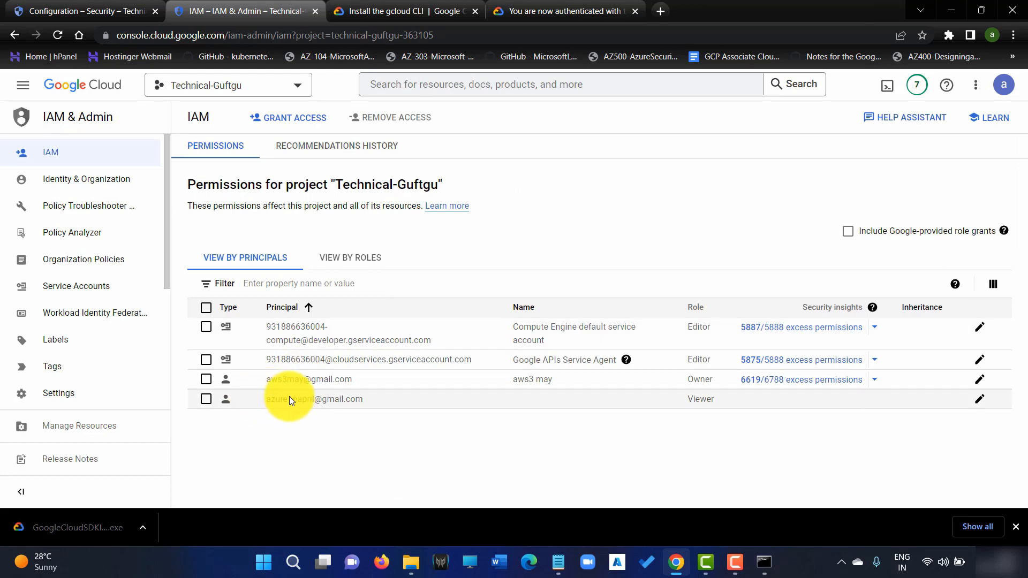
{"action": "left_click", "coordinate": [206, 399]}
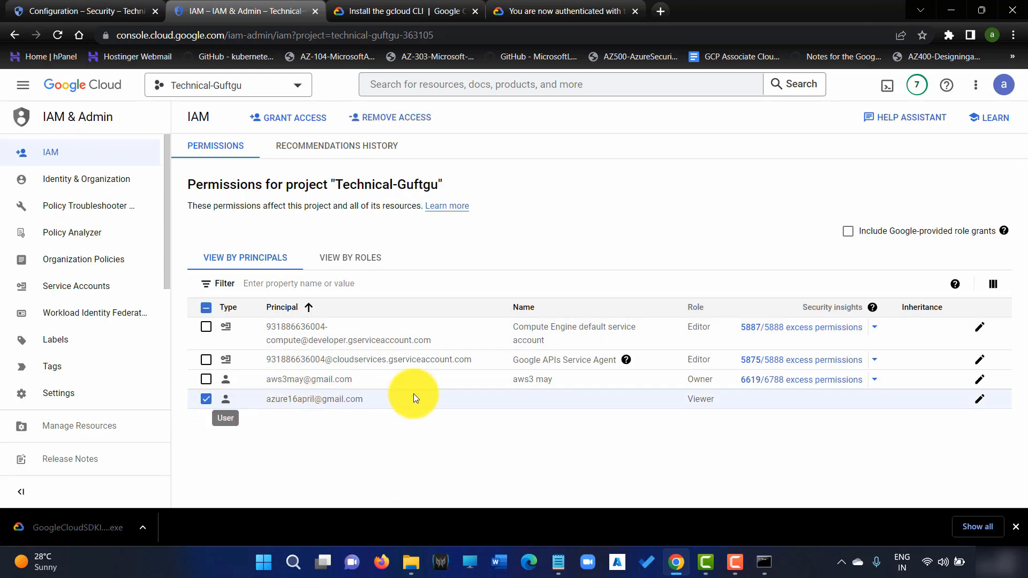
{"action": "left_click", "coordinate": [981, 396]}
{"action": "left_click", "coordinate": [531, 313]}
{"action": "left_click", "coordinate": [541, 306]}
{"action": "left_click", "coordinate": [526, 175]}
{"action": "left_click", "coordinate": [653, 148]}
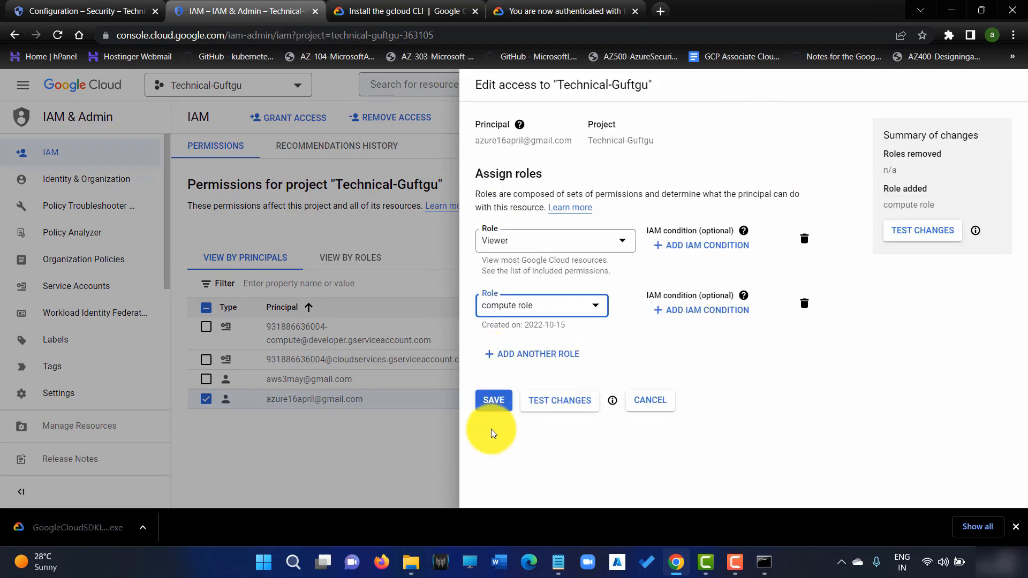
{"action": "left_click", "coordinate": [500, 402]}
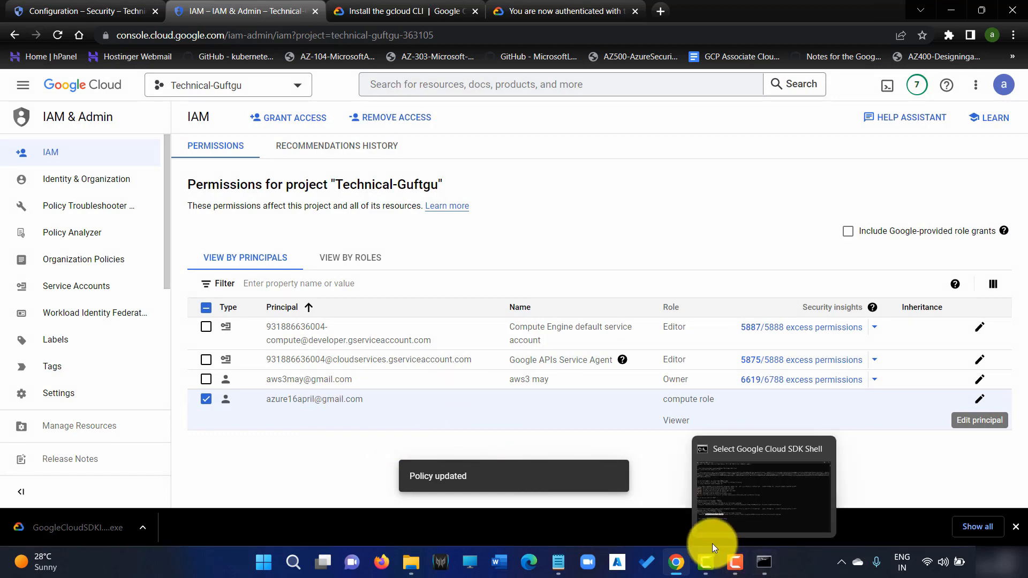
Rerun the IAP gcloud compute ssh command and highlight the missing iam.serviceAccountUser role.
{"action": "left_click", "coordinate": [762, 563]}
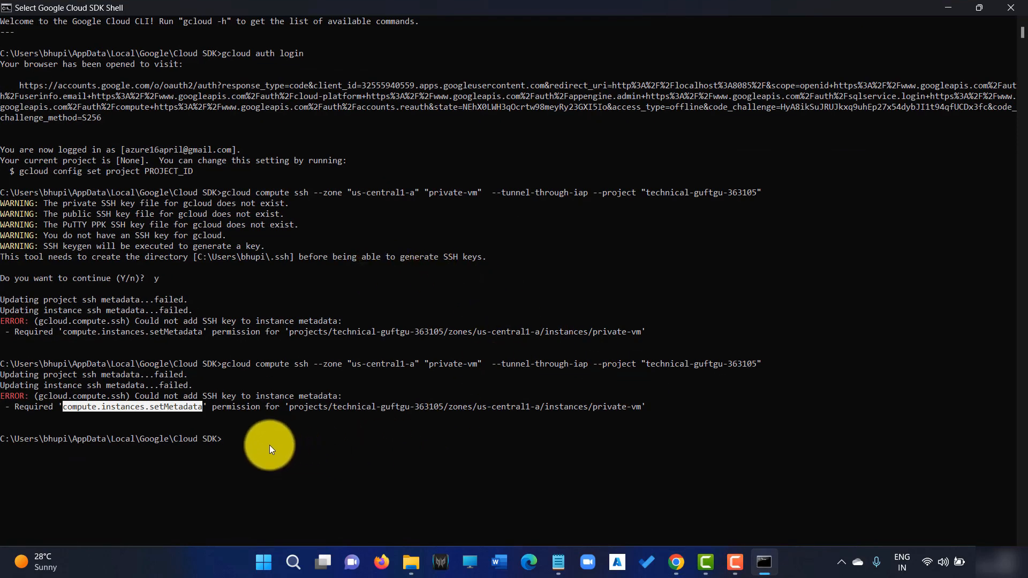
{"action": "key", "text": "Up"}
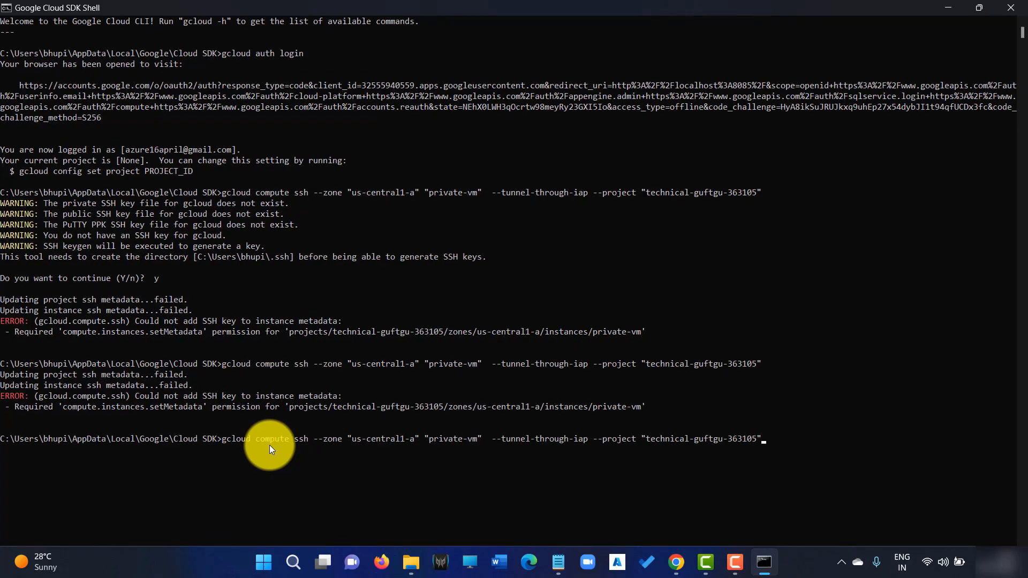
{"action": "key", "text": "Return"}
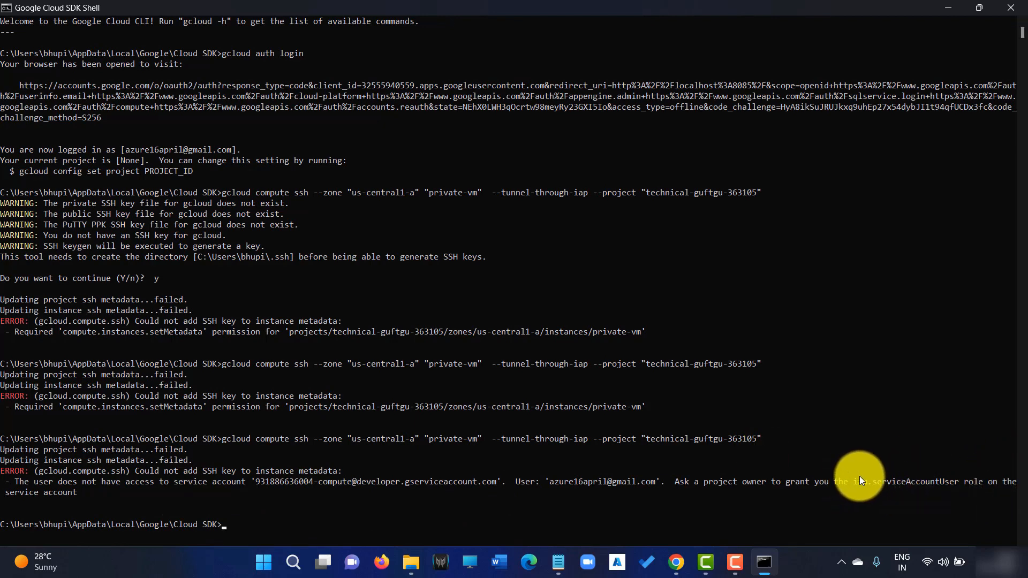
{"action": "left_click_drag", "start_coordinate": [858, 478], "coordinate": [889, 477]}
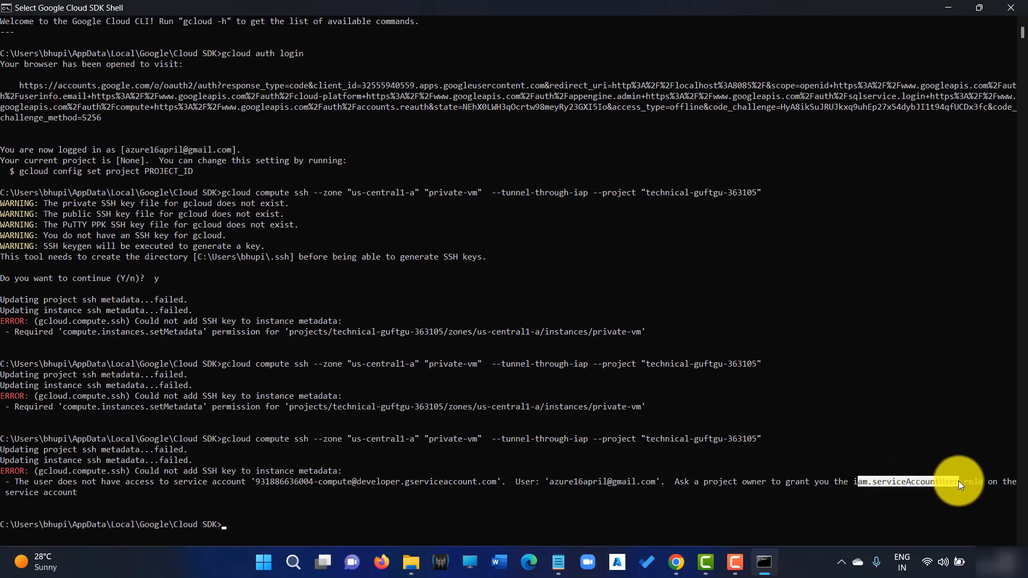
{"action": "left_click", "coordinate": [680, 562]}
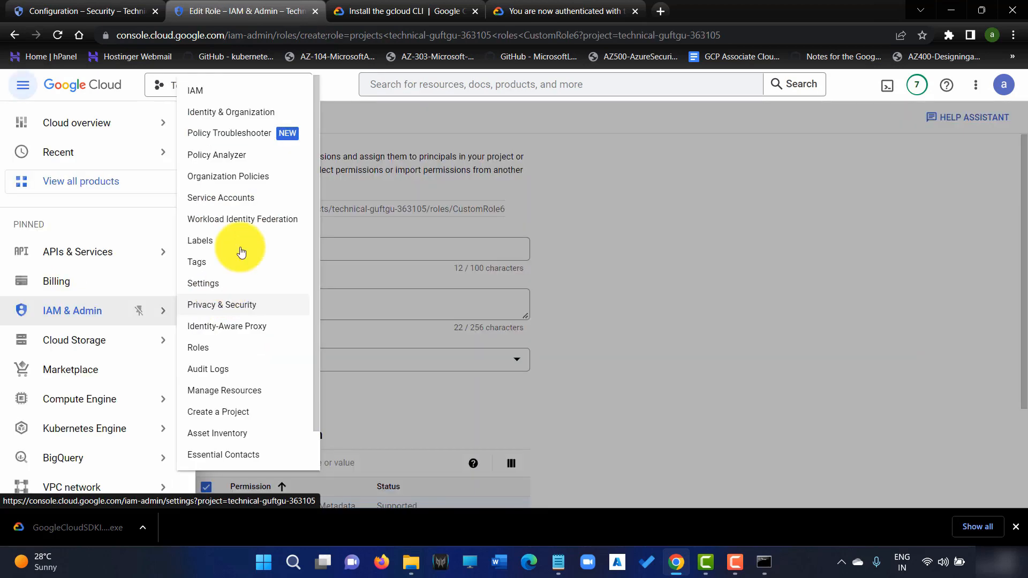
Add Service Account User to the user's IAM roles alongside compute role and Viewer, and save.
{"action": "left_click", "coordinate": [215, 87]}
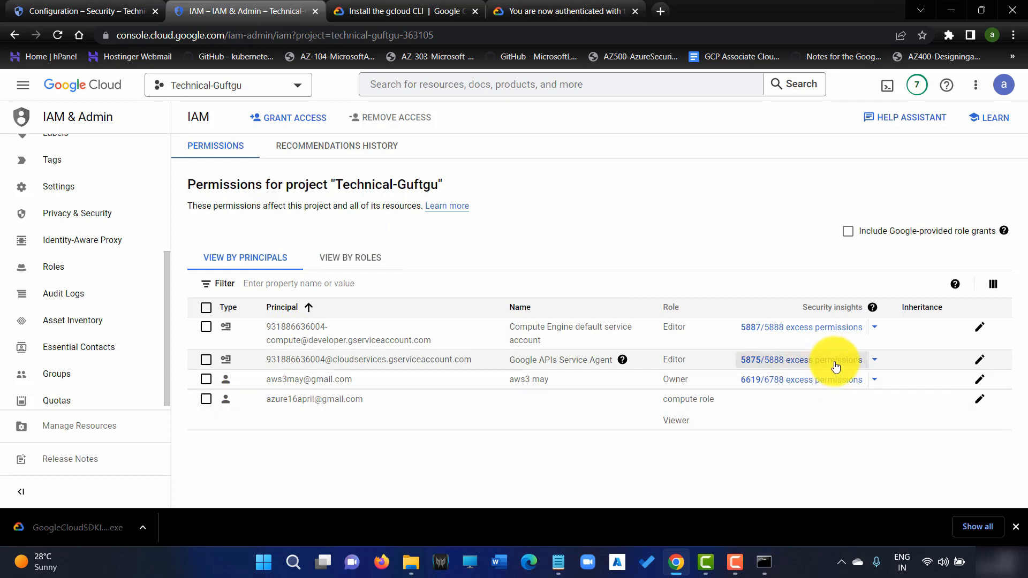
{"action": "left_click", "coordinate": [212, 403]}
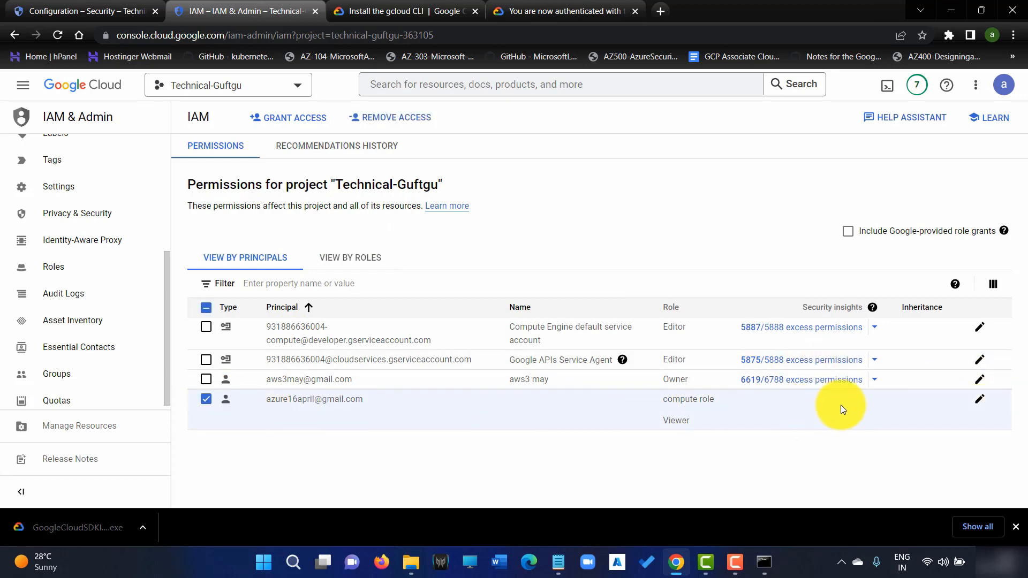
{"action": "left_click", "coordinate": [980, 401]}
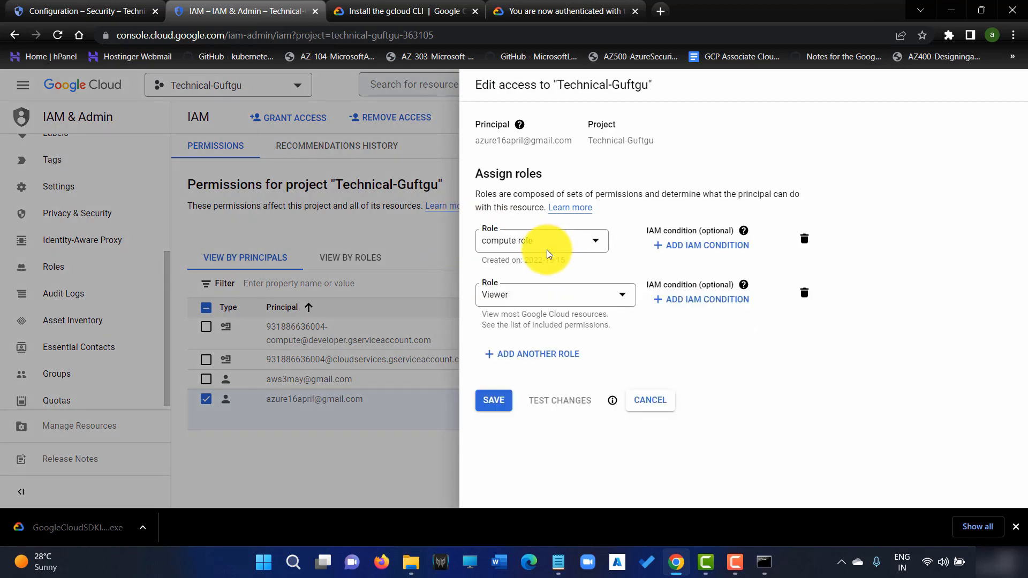
{"action": "left_click", "coordinate": [576, 354]}
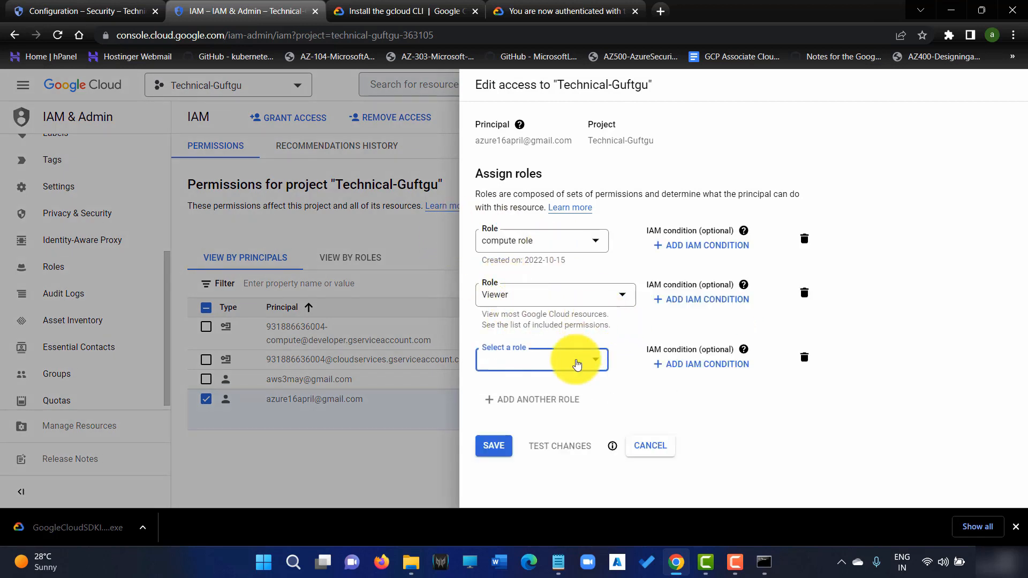
{"action": "left_click", "coordinate": [573, 361]}
{"action": "scroll", "coordinate": [541, 257], "scroll_direction": "down", "scroll_amount": 4}
{"action": "scroll", "coordinate": [543, 289], "scroll_direction": "down", "scroll_amount": 8}
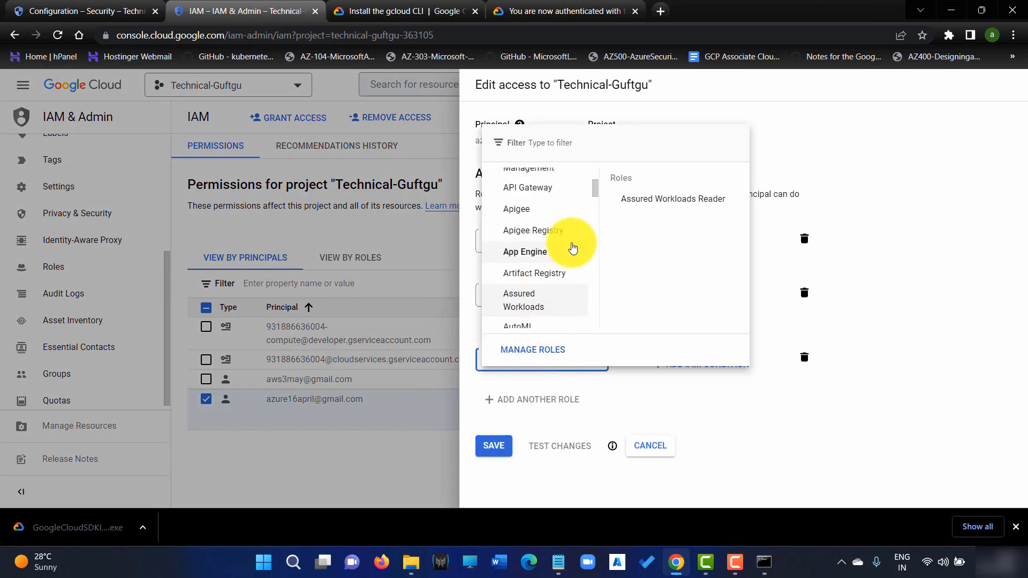
{"action": "scroll", "coordinate": [561, 283], "scroll_direction": "down", "scroll_amount": 15}
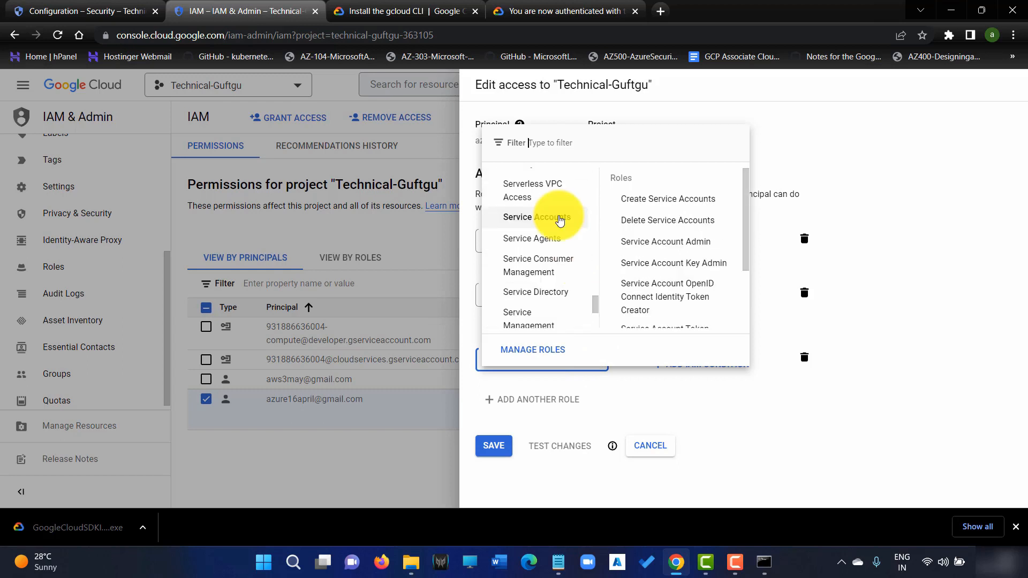
{"action": "scroll", "coordinate": [700, 256], "scroll_direction": "down", "scroll_amount": 2}
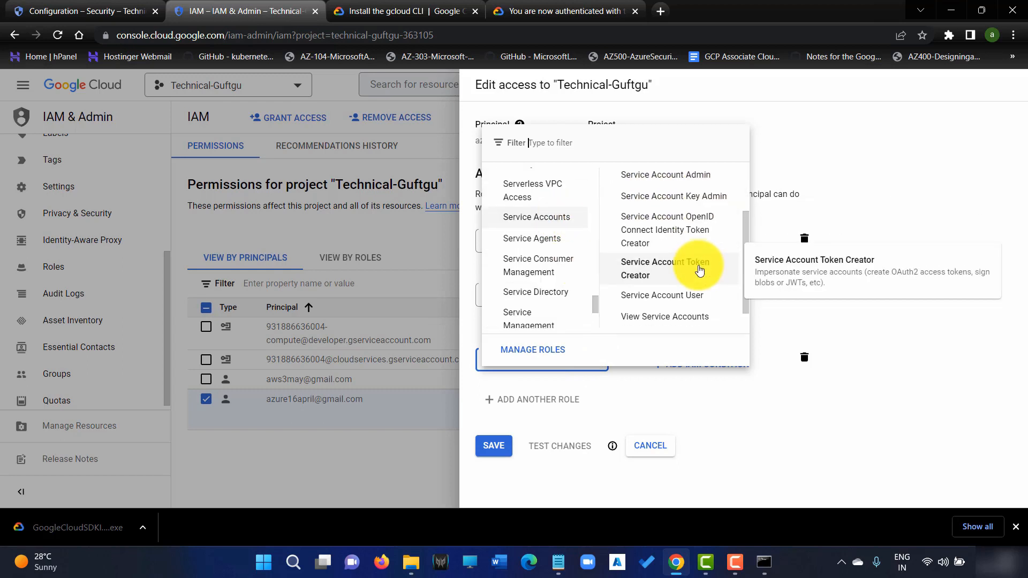
{"action": "left_click", "coordinate": [679, 293]}
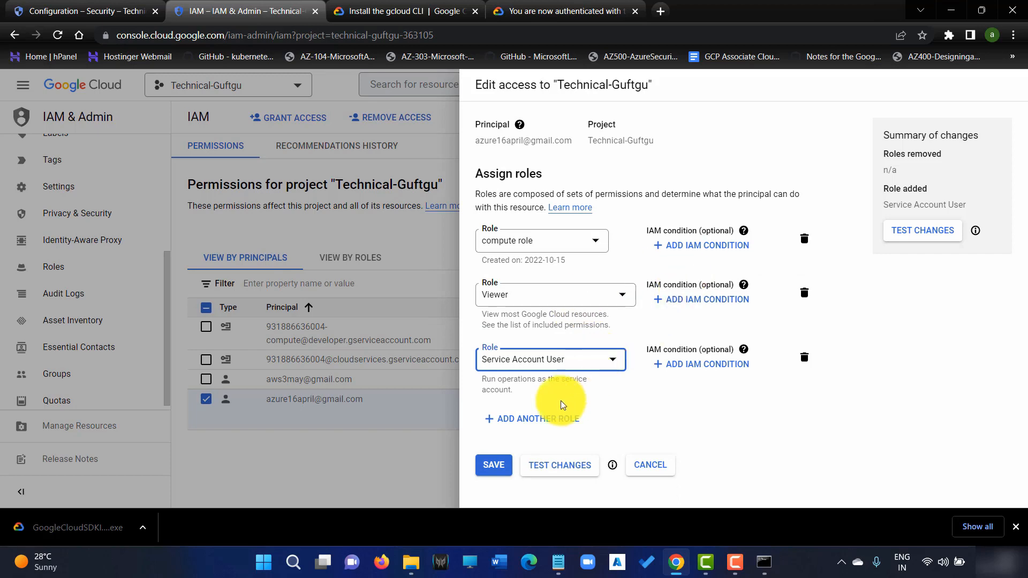
{"action": "left_click", "coordinate": [502, 466]}
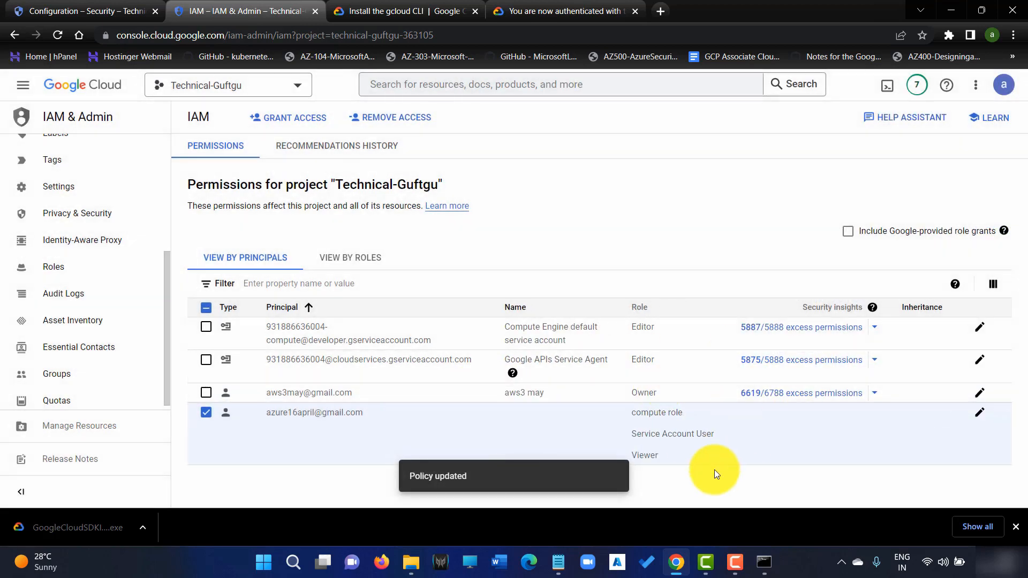
{"action": "left_click", "coordinate": [770, 562]}
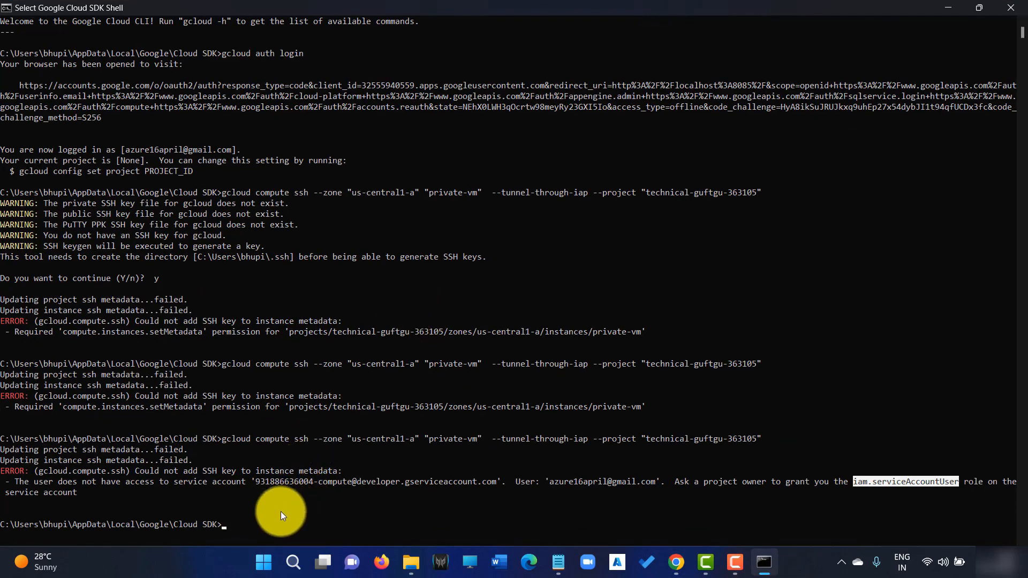
Rerun the gcloud compute ssh --tunnel-through-iap command to connect to private-vm.
{"action": "key", "text": "Up"}
{"action": "key", "text": "Return"}
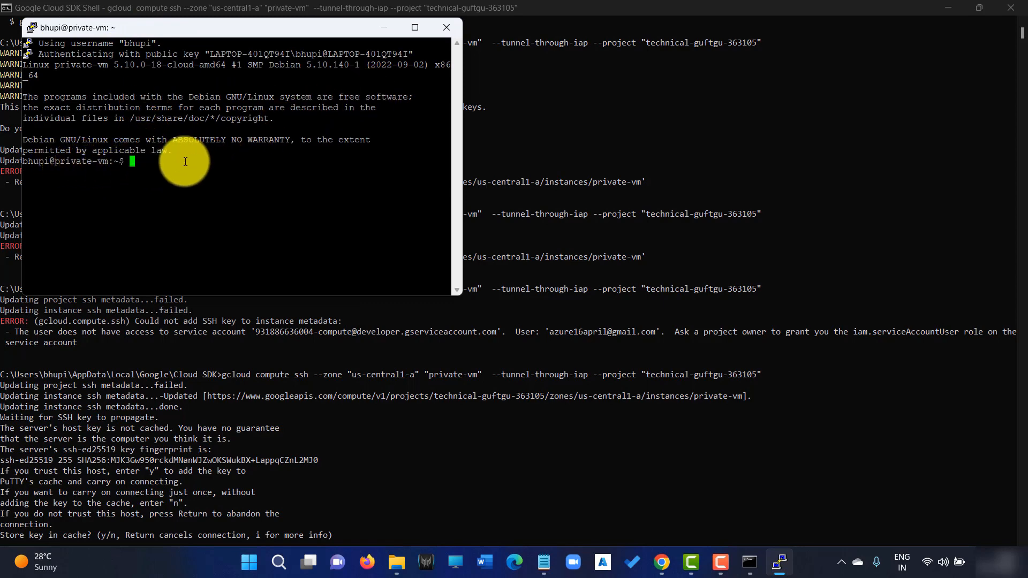
Maximize the PuTTY session and become root with sudo su.
{"action": "left_click", "coordinate": [415, 27]}
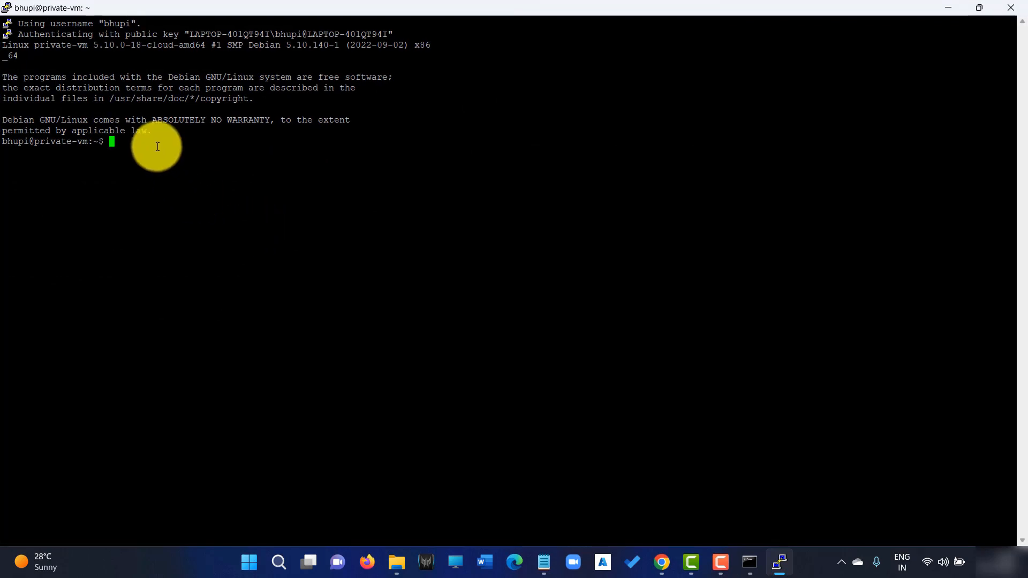
{"action": "type", "text": "ip"}
{"action": "key", "text": "BackSpace"}
{"action": "key", "text": "BackSpace"}
{"action": "type", "text": "sudp su"}
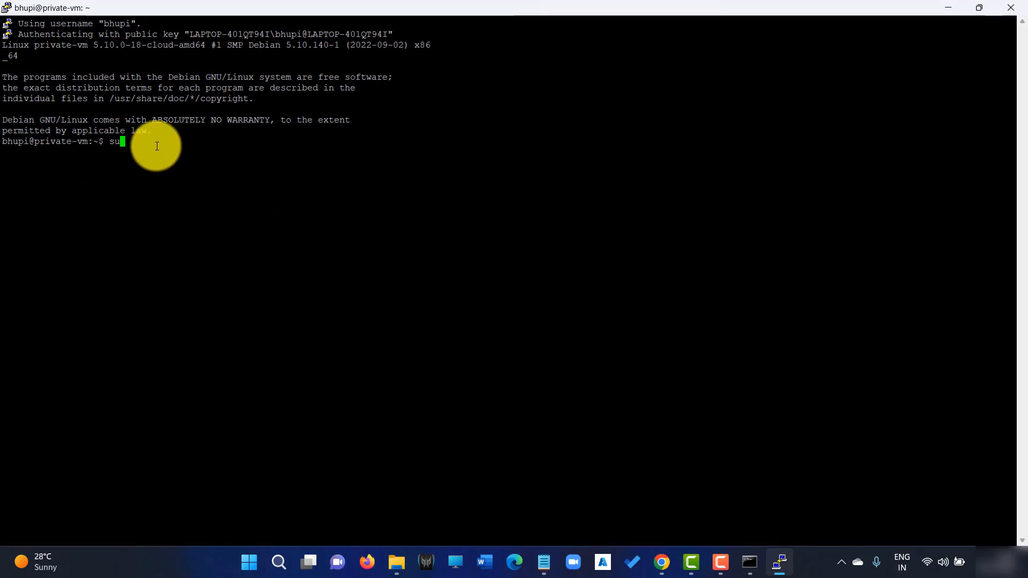
{"action": "key", "text": "BackSpace"}
{"action": "key", "text": "BackSpace"}
{"action": "key", "text": "BackSpace"}
{"action": "key", "text": "BackSpace"}
{"action": "key", "text": "BackSpace"}
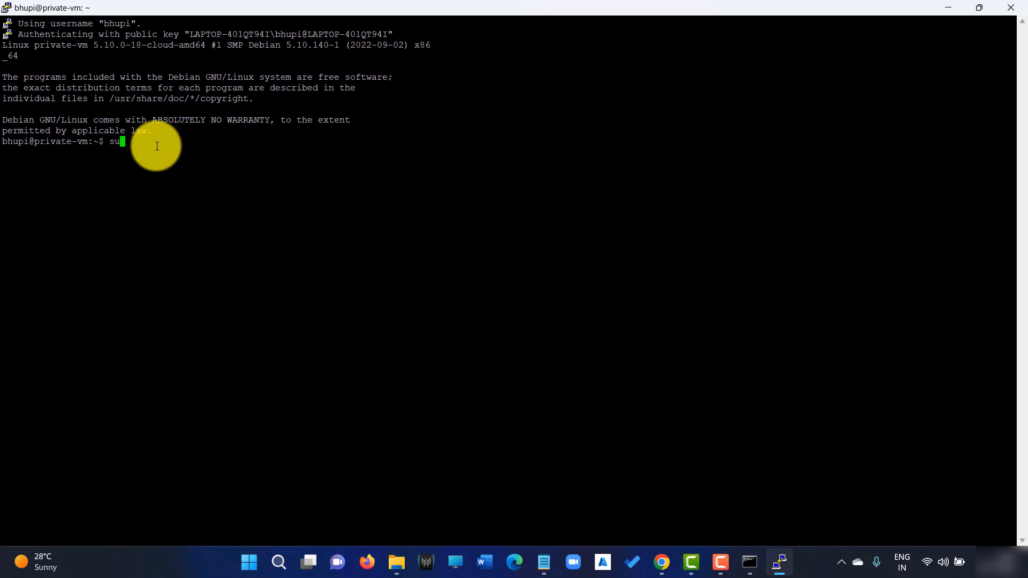
{"action": "type", "text": "do su"}
{"action": "key", "text": "Return"}
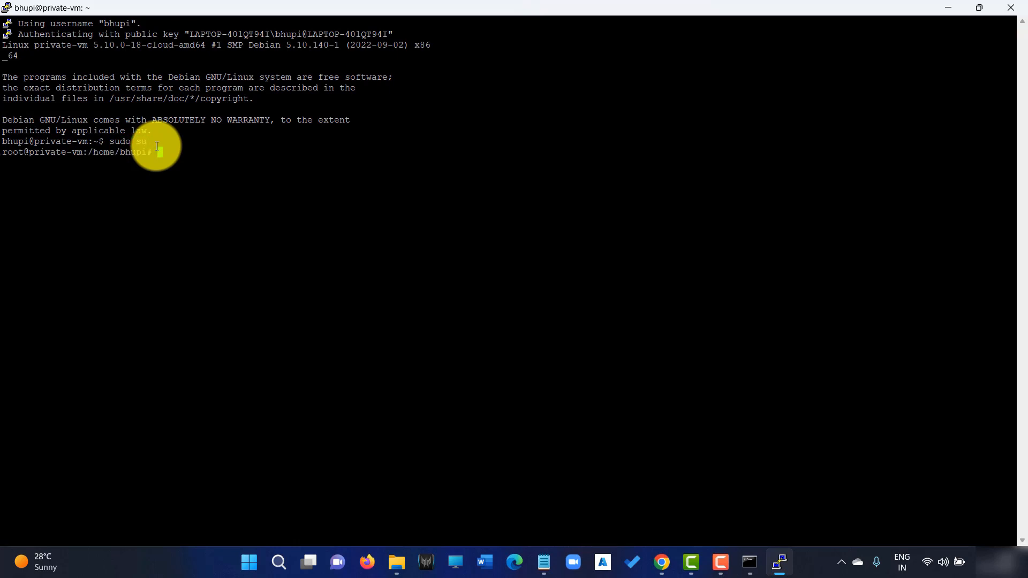
Try ipconfig, then run ls and lsblk, highlighting the 10G sda disk.
{"action": "type", "text": "ipconfig"}
{"action": "key", "text": "Return"}
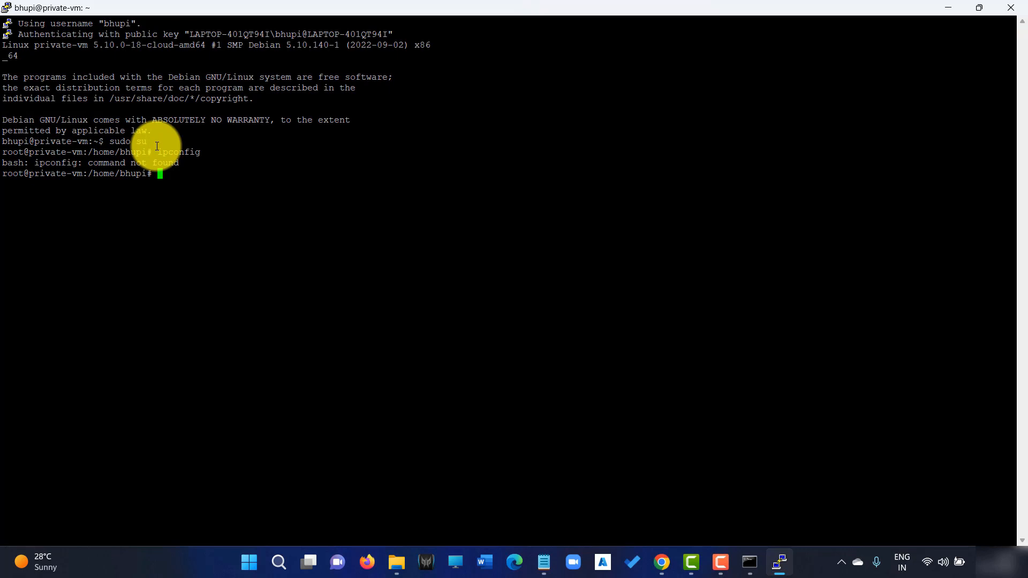
{"action": "type", "text": "ls"}
{"action": "key", "text": "Return"}
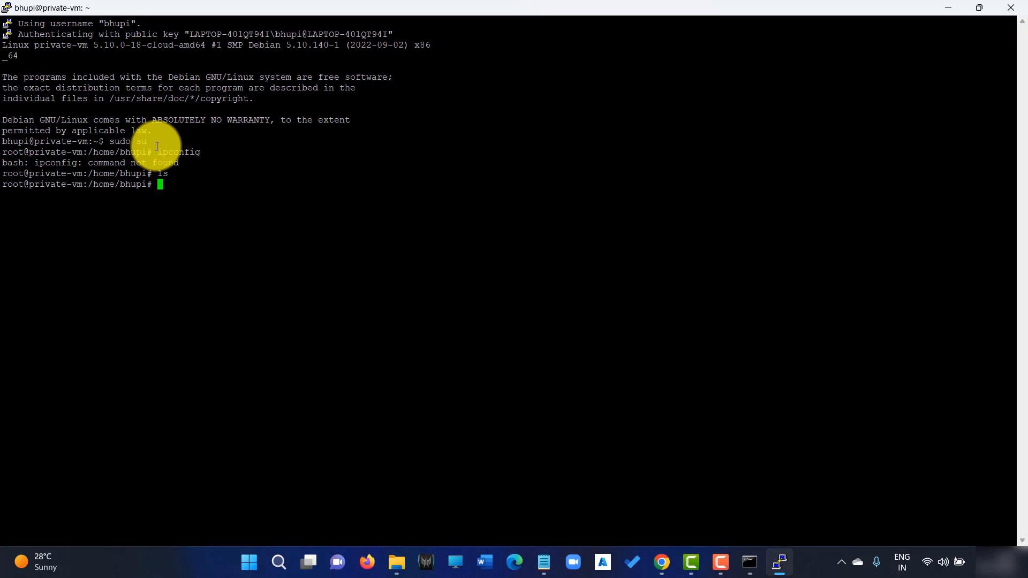
{"action": "type", "text": "lsblk"}
{"action": "key", "text": "Return"}
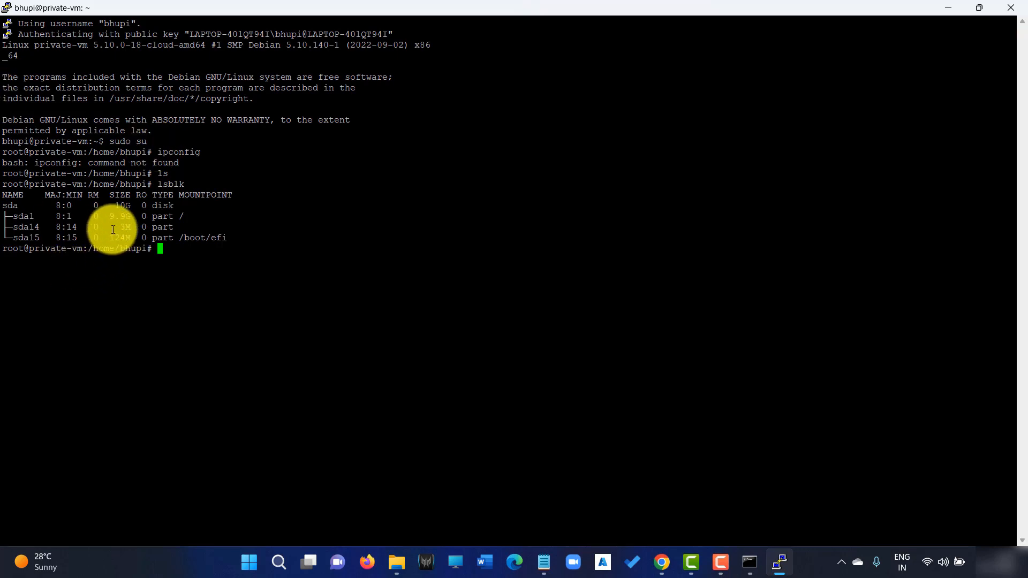
{"action": "double_click", "coordinate": [125, 207]}
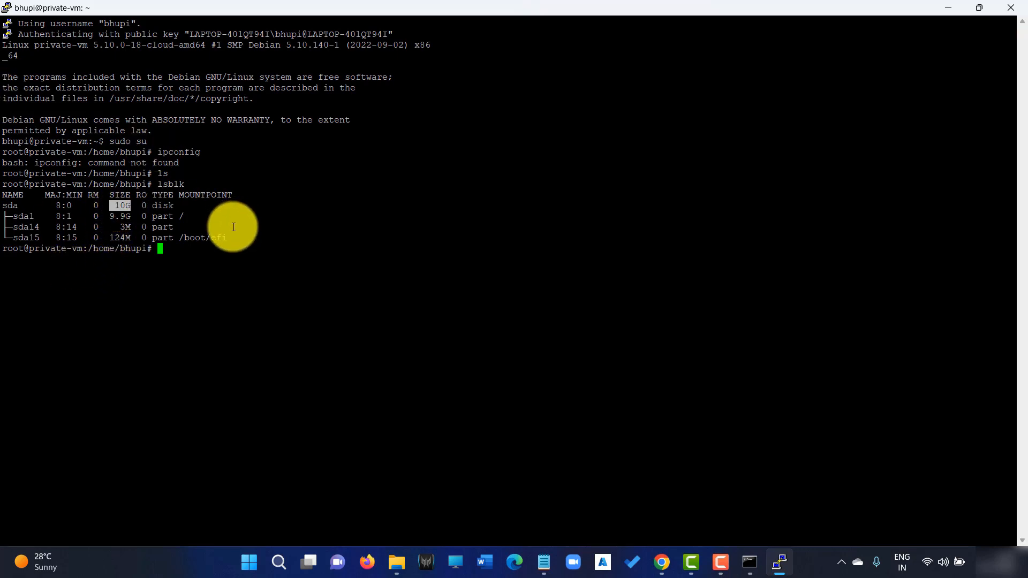
{"action": "left_click", "coordinate": [204, 248]}
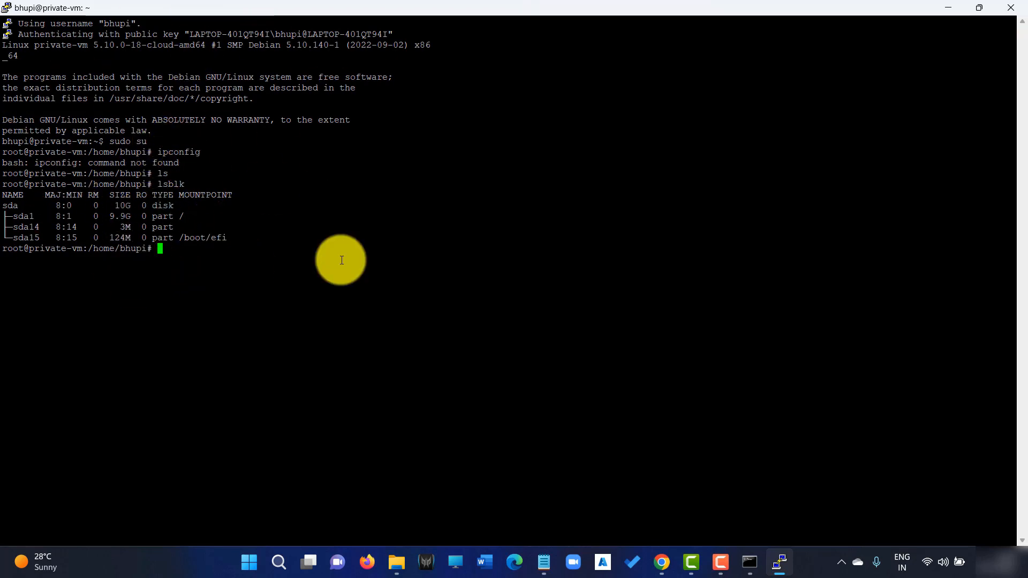
Run ip addr and highlight loopback 127.0.0.1 and the ens4 address 10.128.0.16.
{"action": "type", "text": "ad"}
{"action": "key", "text": "BackSpace"}
{"action": "key", "text": "BackSpace"}
{"action": "type", "text": "addr"}
{"action": "key", "text": "Return"}
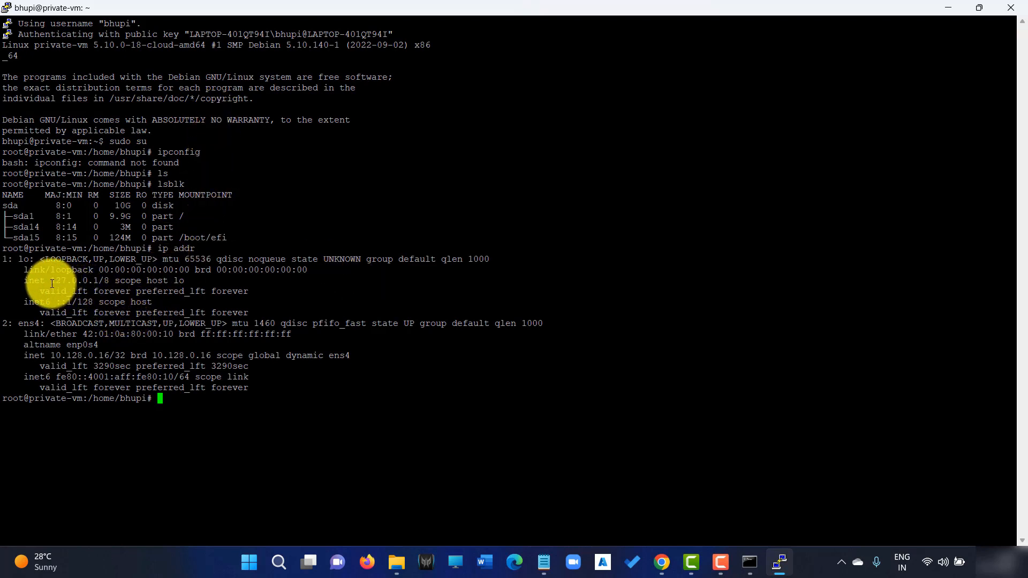
{"action": "left_click_drag", "start_coordinate": [49, 282], "coordinate": [140, 280]}
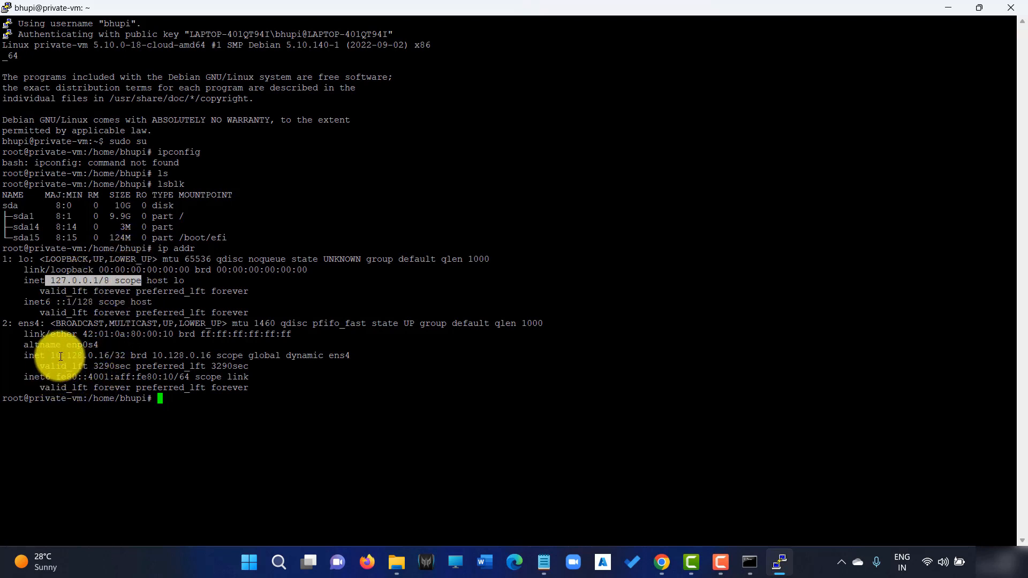
{"action": "left_click_drag", "start_coordinate": [53, 354], "coordinate": [144, 355]}
{"action": "left_click", "coordinate": [183, 397]}
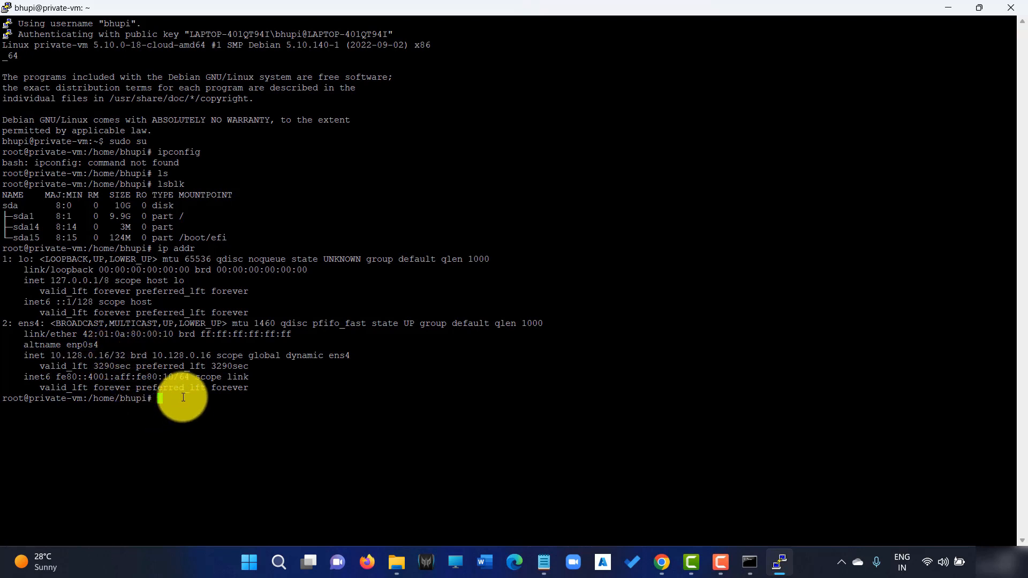
{"action": "key", "text": "alt+Tab"}
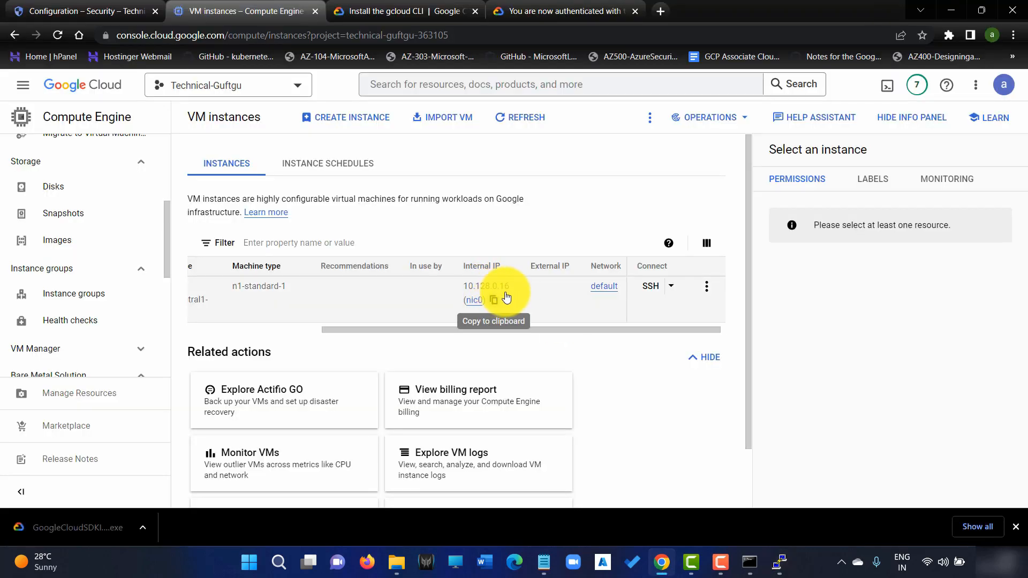
Highlight 10.128.0.16 in the VM's ifconfig output, then hide PuTTY and scroll the instances table left.
{"action": "left_click", "coordinate": [760, 563]}
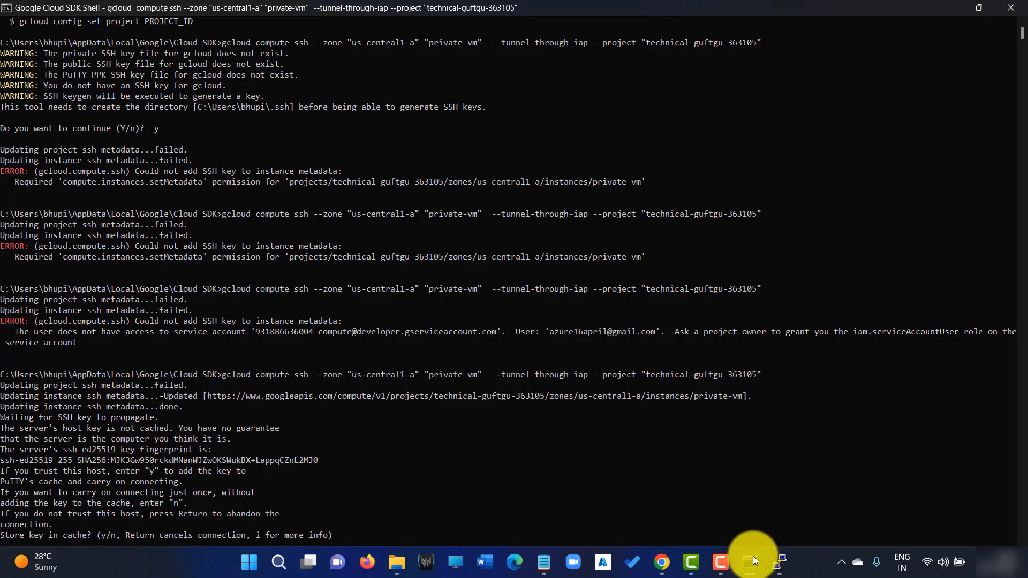
{"action": "left_click", "coordinate": [779, 561]}
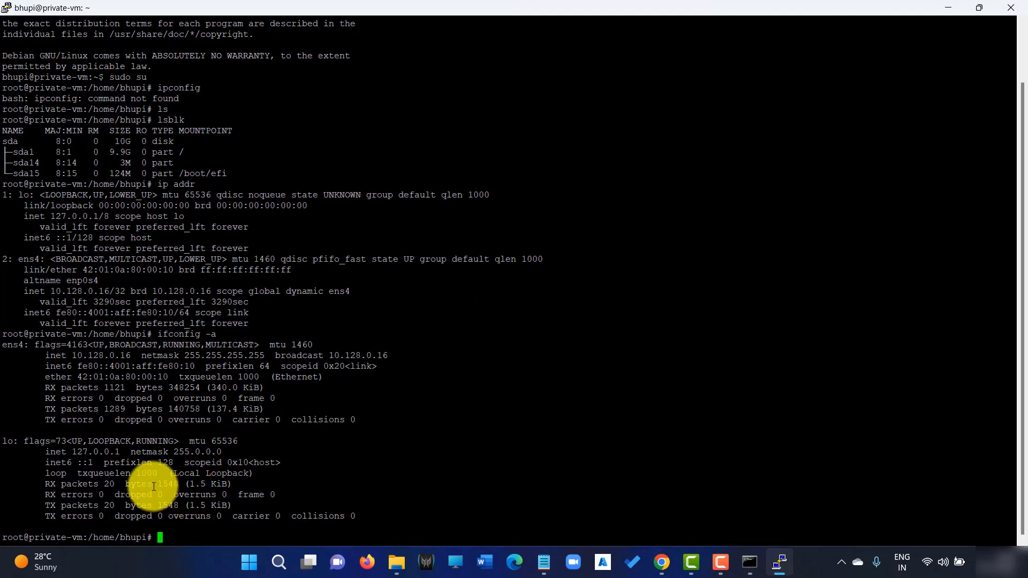
{"action": "left_click_drag", "start_coordinate": [131, 356], "coordinate": [71, 356]}
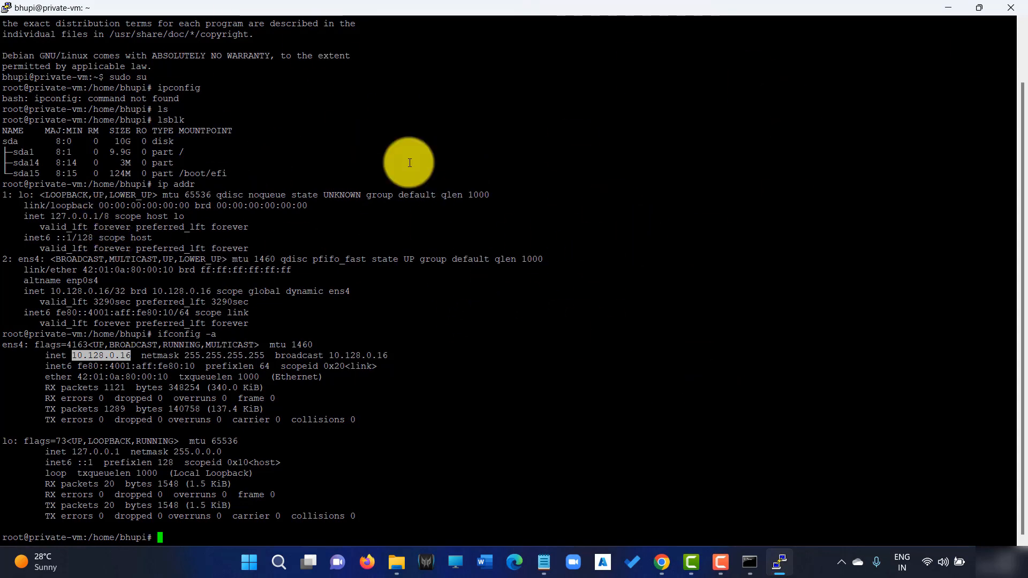
{"action": "left_click", "coordinate": [952, 3]}
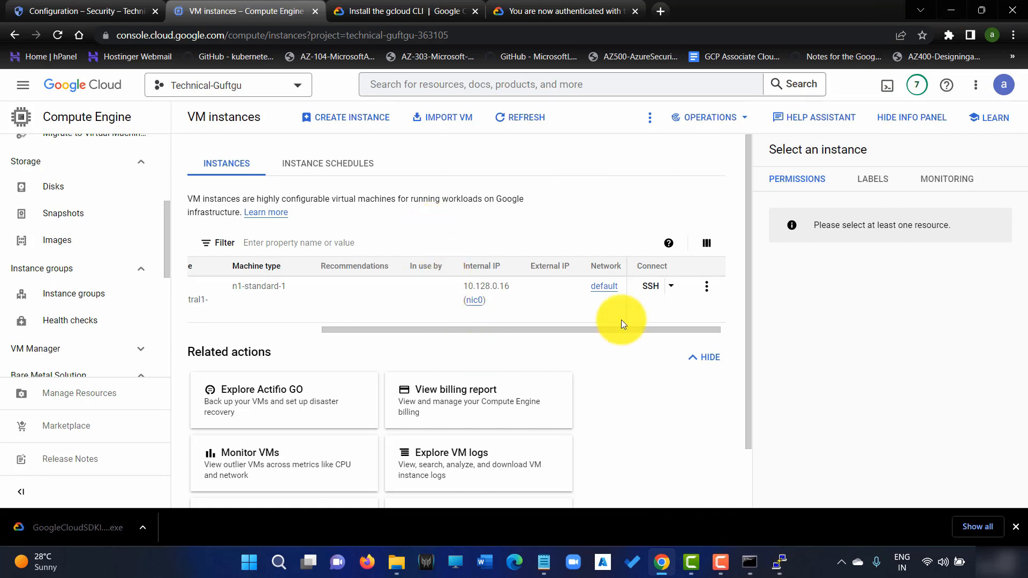
{"action": "left_click_drag", "start_coordinate": [471, 330], "coordinate": [220, 333]}
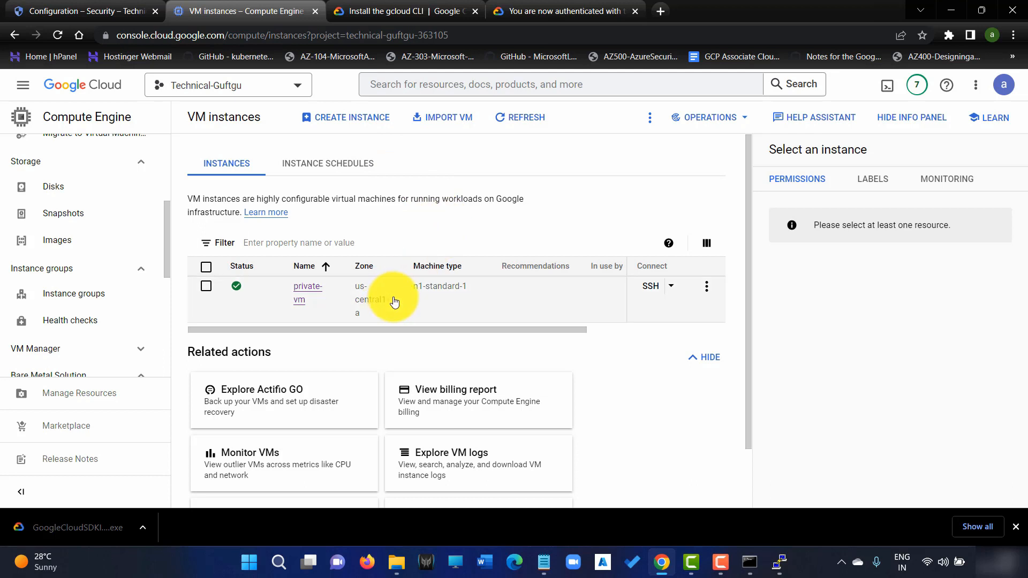
{"action": "left_click_drag", "start_coordinate": [465, 329], "coordinate": [323, 344]}
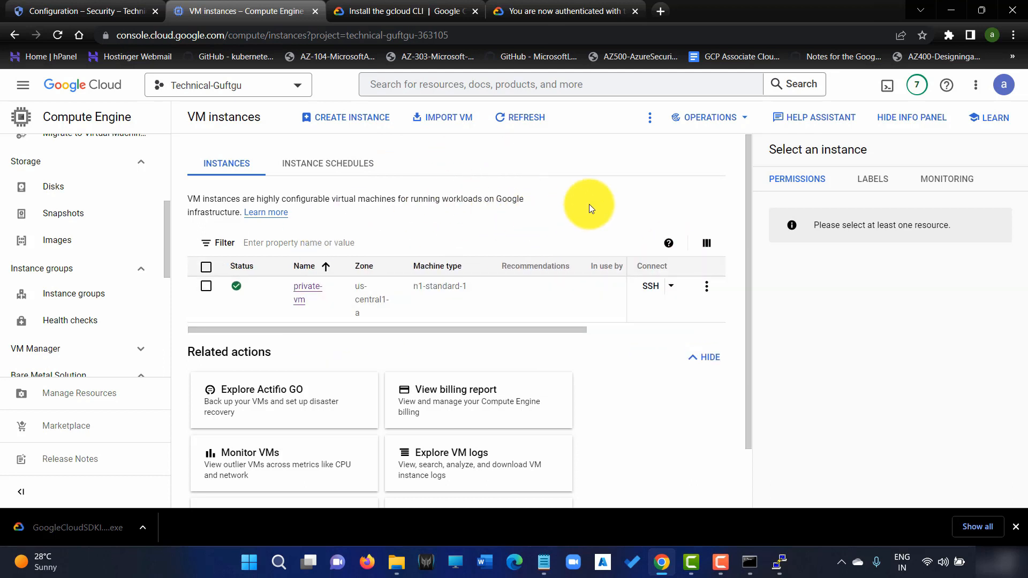